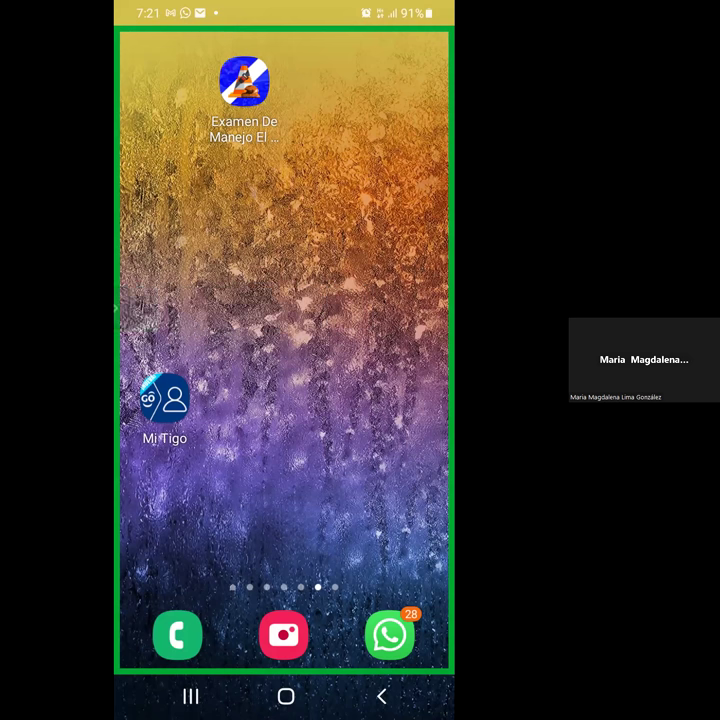
drag(380, 350, 380, 350)
drag(285, 8, 285, 400)
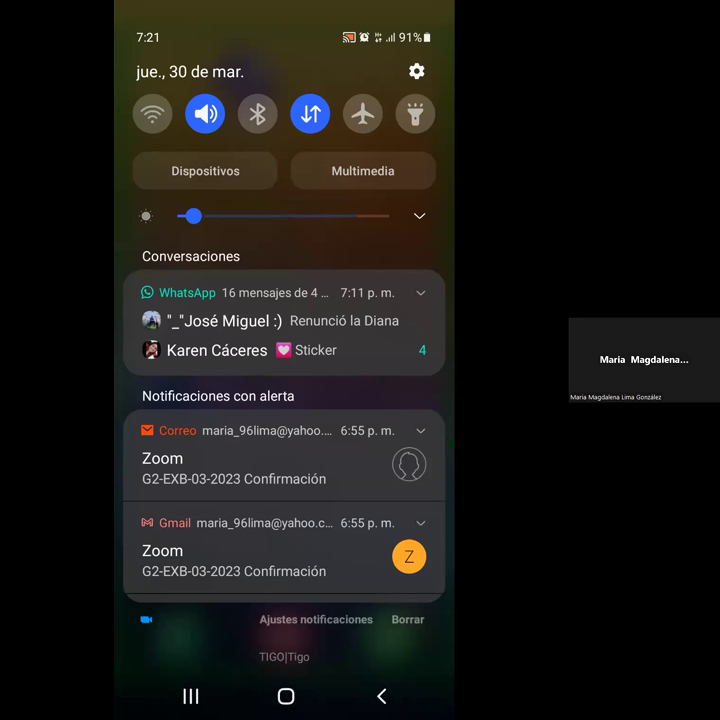
drag(285, 450, 285, 360)
drag(285, 560, 285, 170)
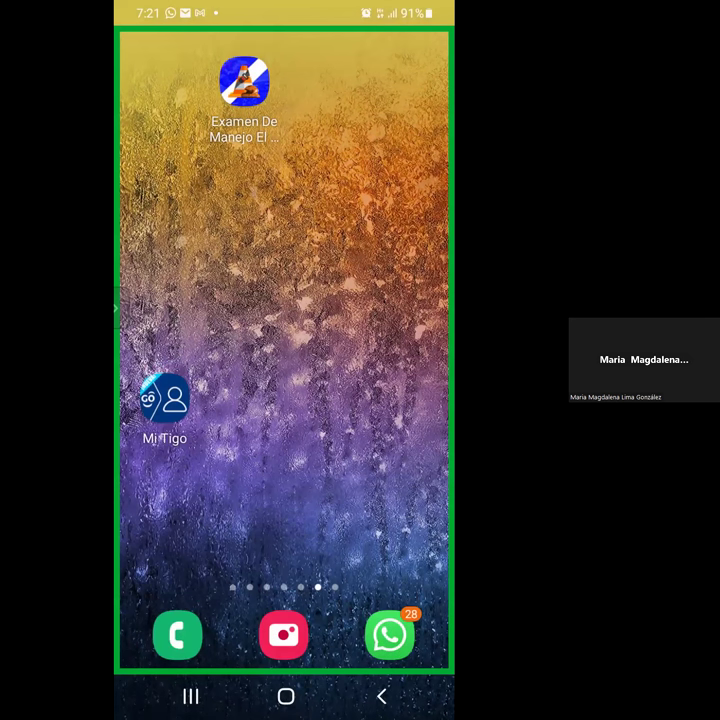
drag(285, 520, 285, 520)
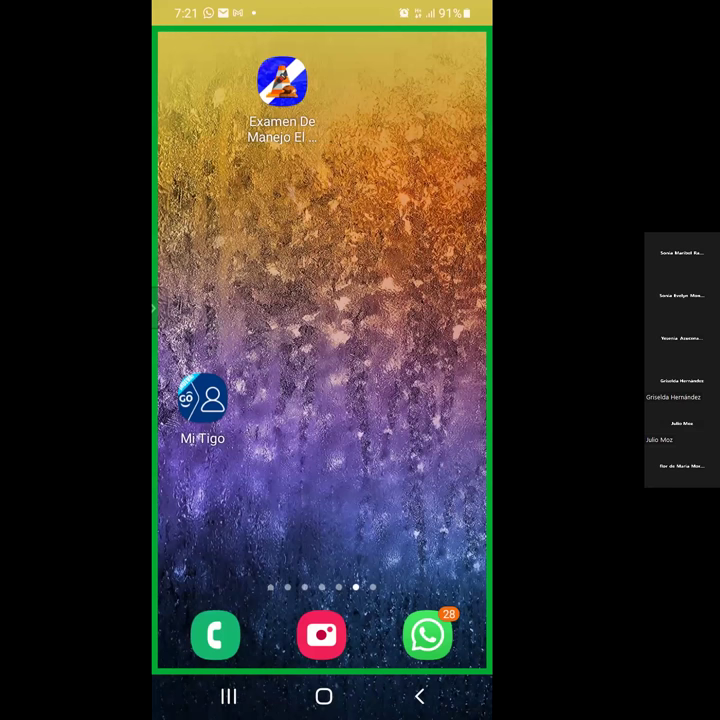
click(428, 635)
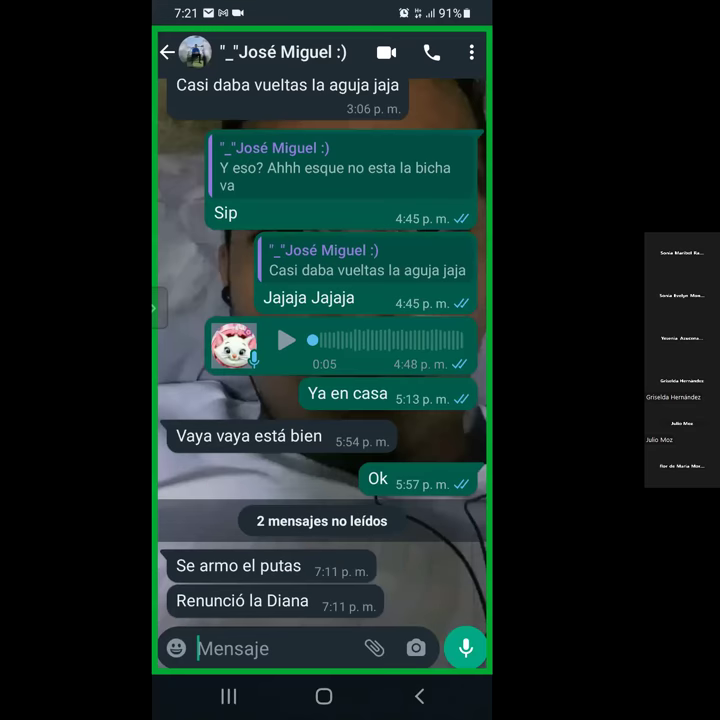
click(323, 696)
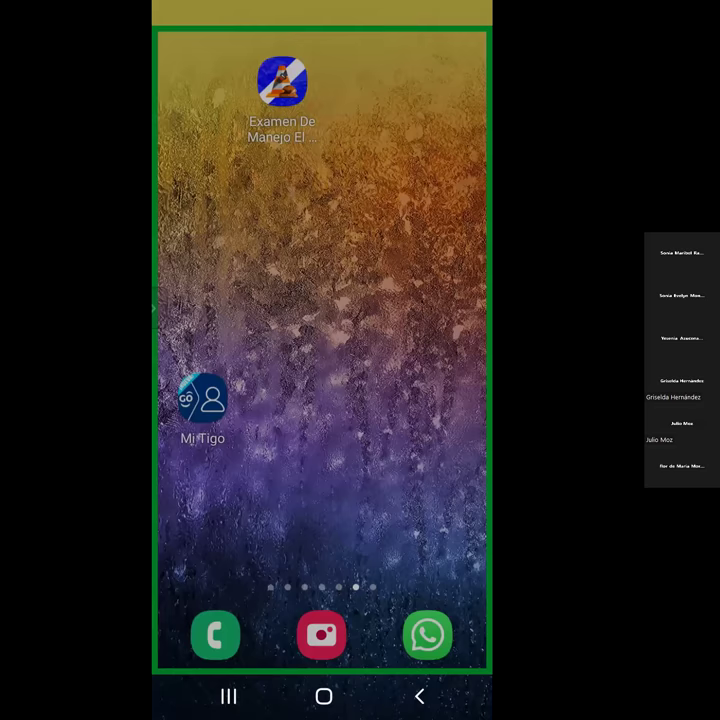
Step: Return to the ongoing Zoom meeting through its phone notification
drag(320, 12, 320, 450)
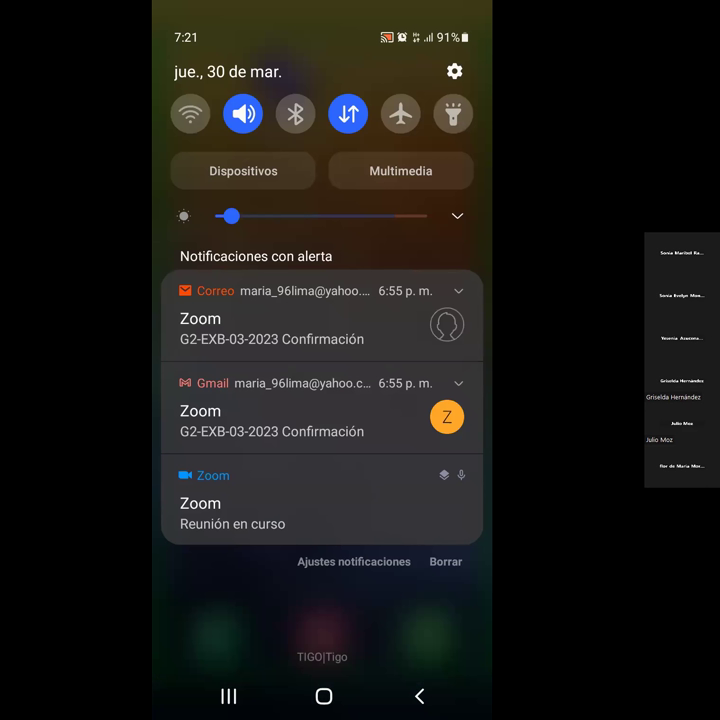
click(320, 505)
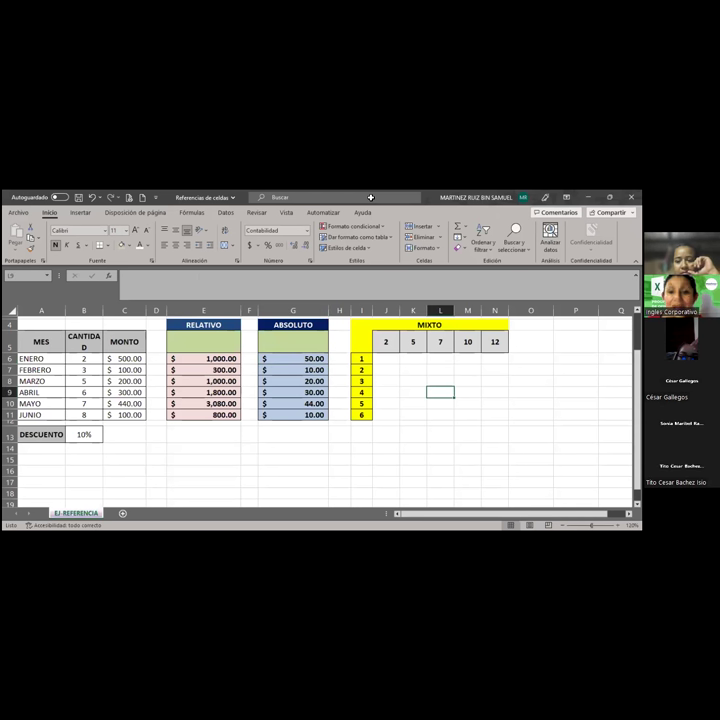
Step: Examine the discount formulas with the absolute reference in cells G6 and G7 of the ABSOLUTO column
click(409, 432)
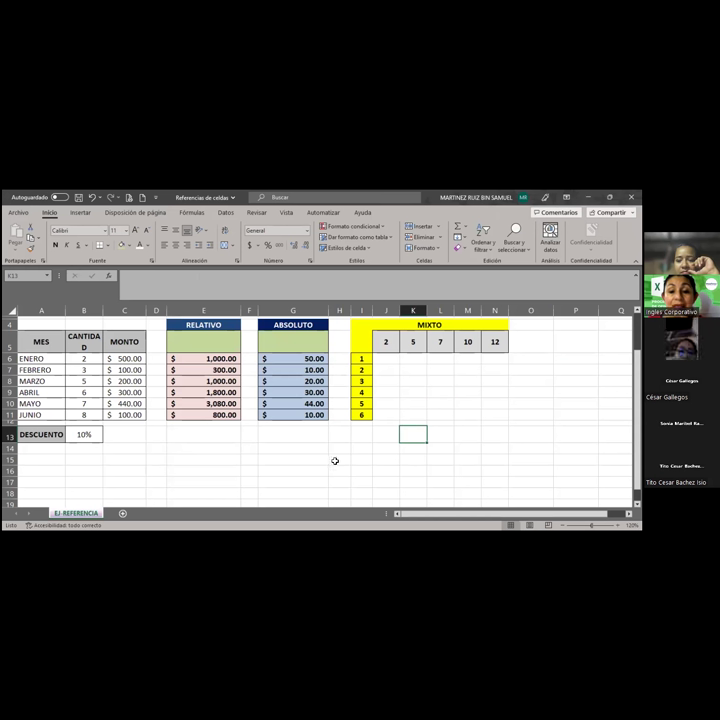
click(299, 357)
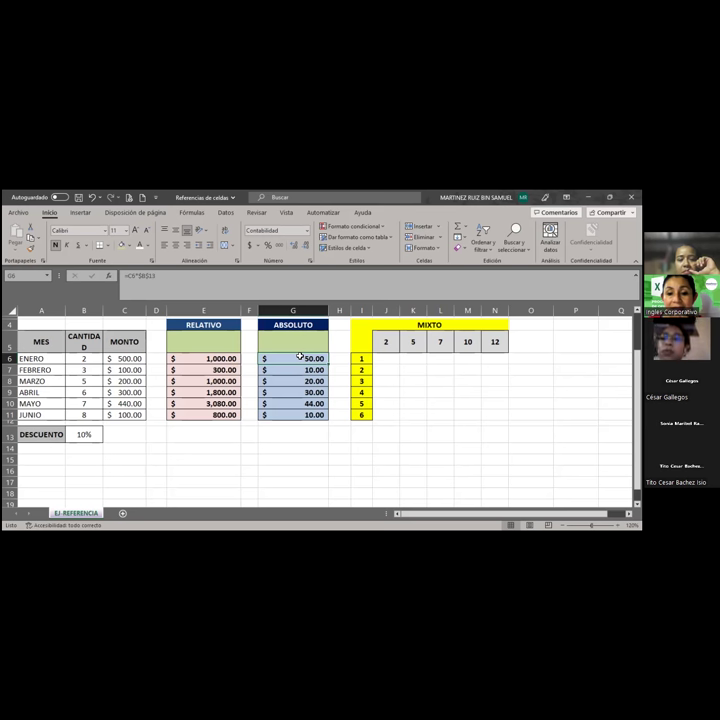
double_click(297, 358)
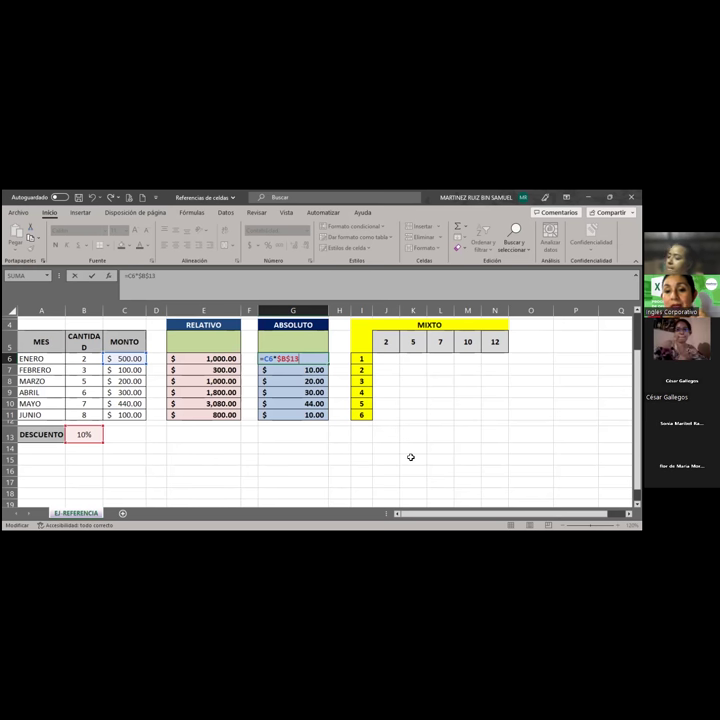
key(Return)
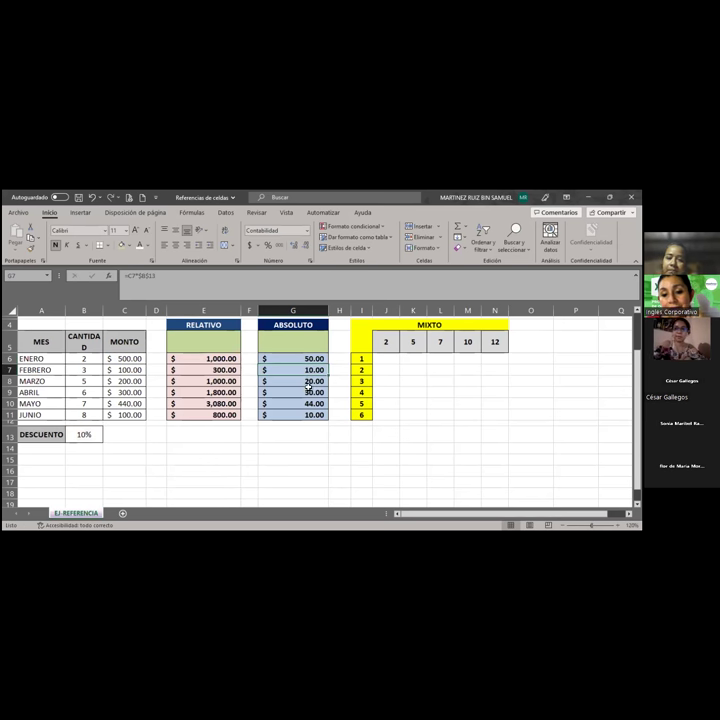
double_click(295, 371)
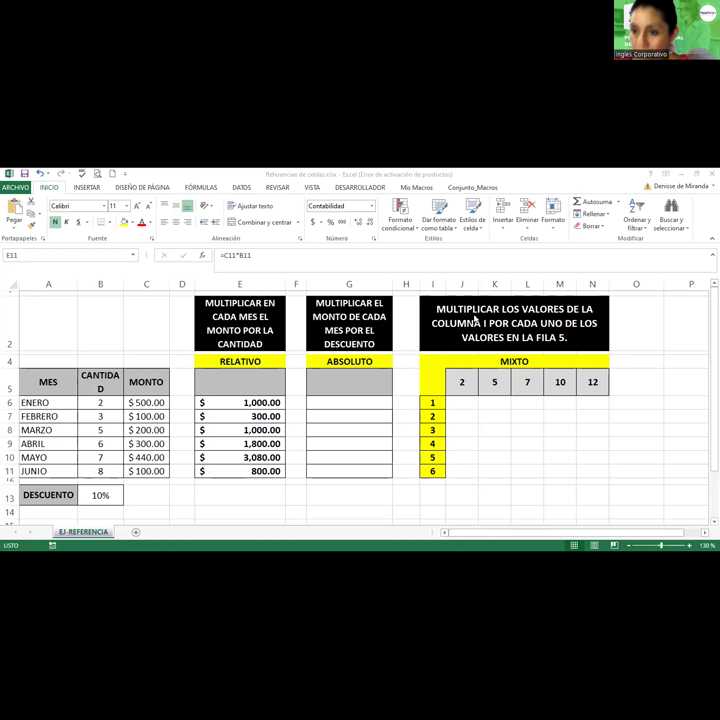
Step: Enter the formula =I6*J5 in cell J6 of the MIXTO table
click(514, 360)
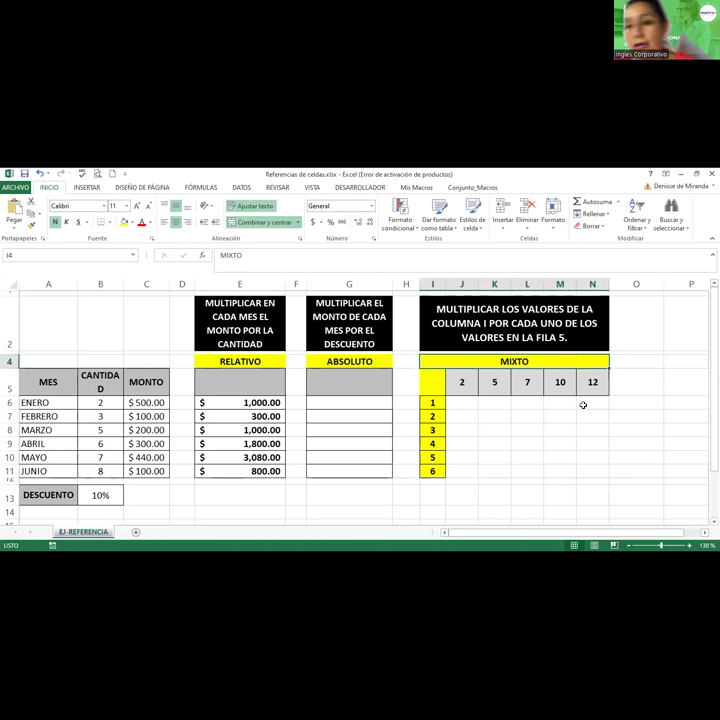
click(461, 402)
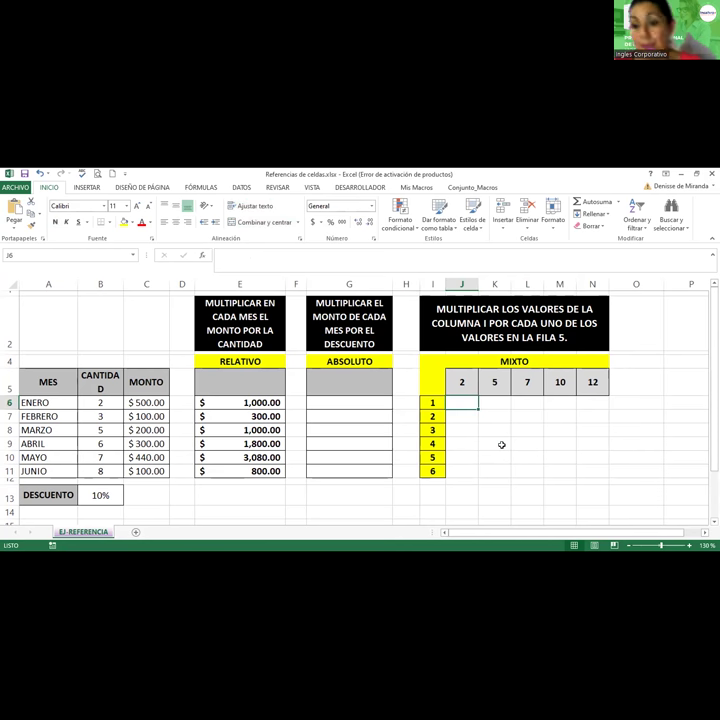
text(=)
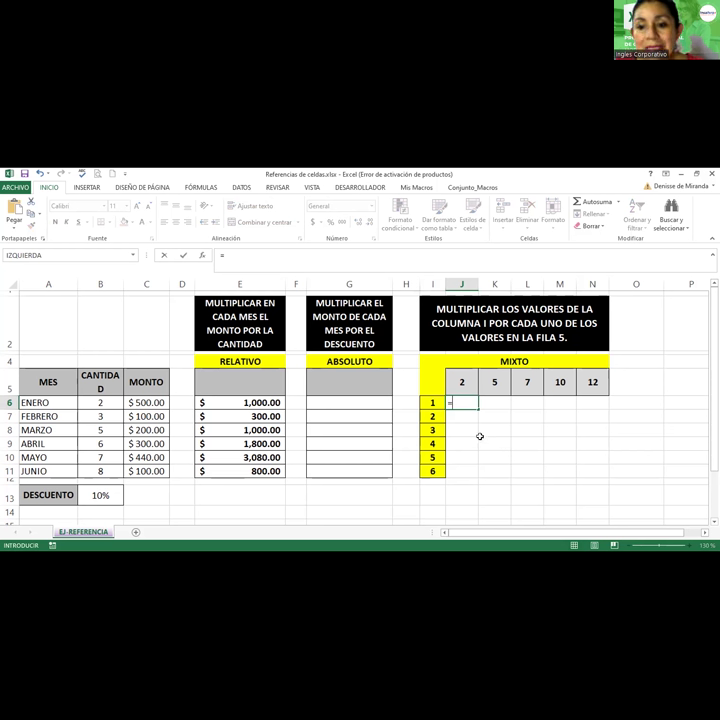
click(430, 402)
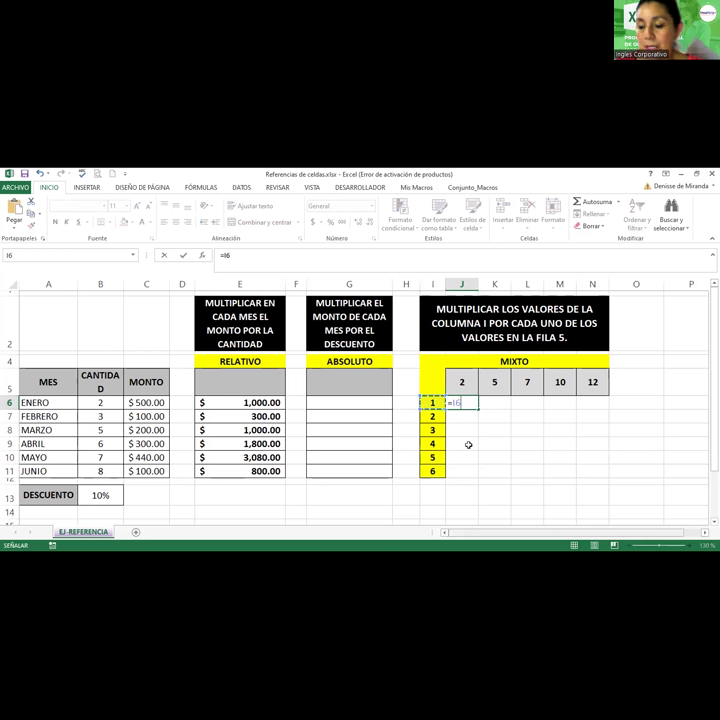
text(*)
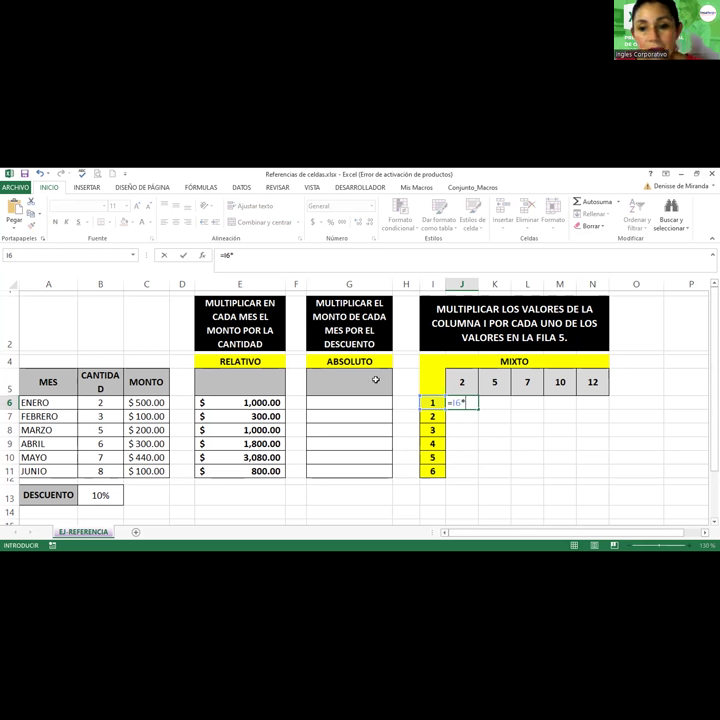
click(461, 381)
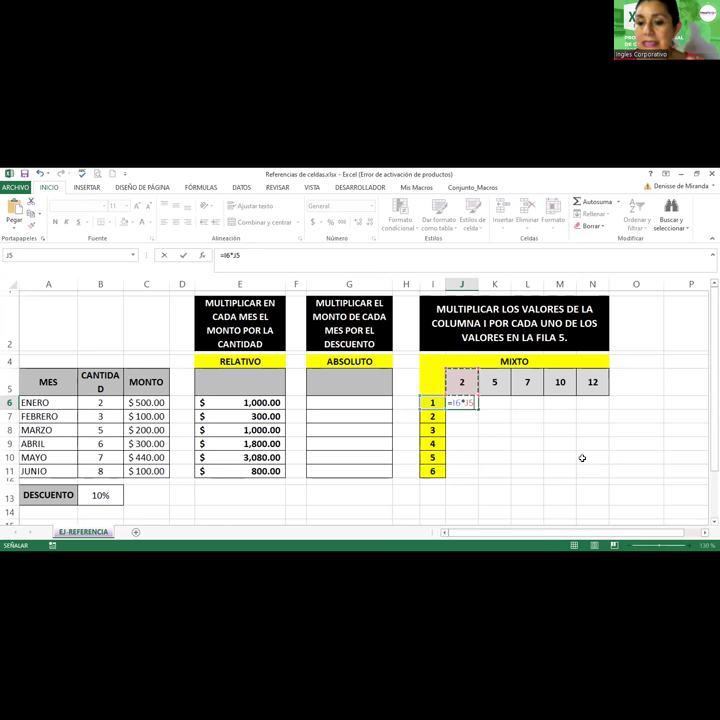
key(Return)
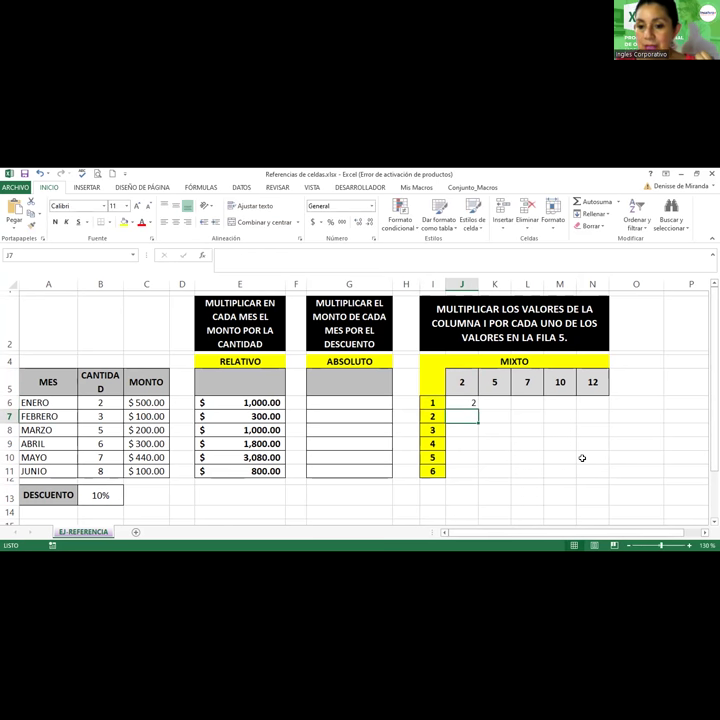
Step: Fill the relative formula from J6 down through J10
click(463, 401)
drag(478, 409, 483, 430)
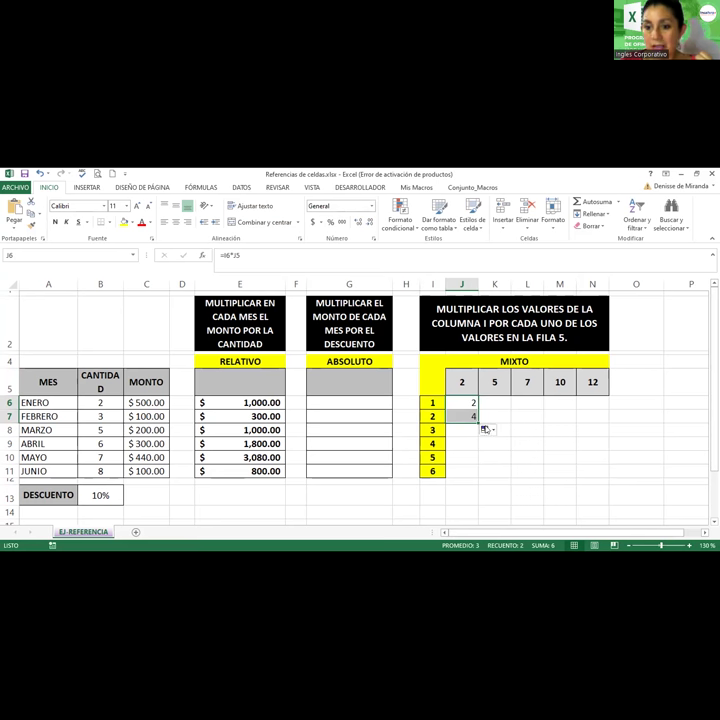
drag(477, 423, 479, 434)
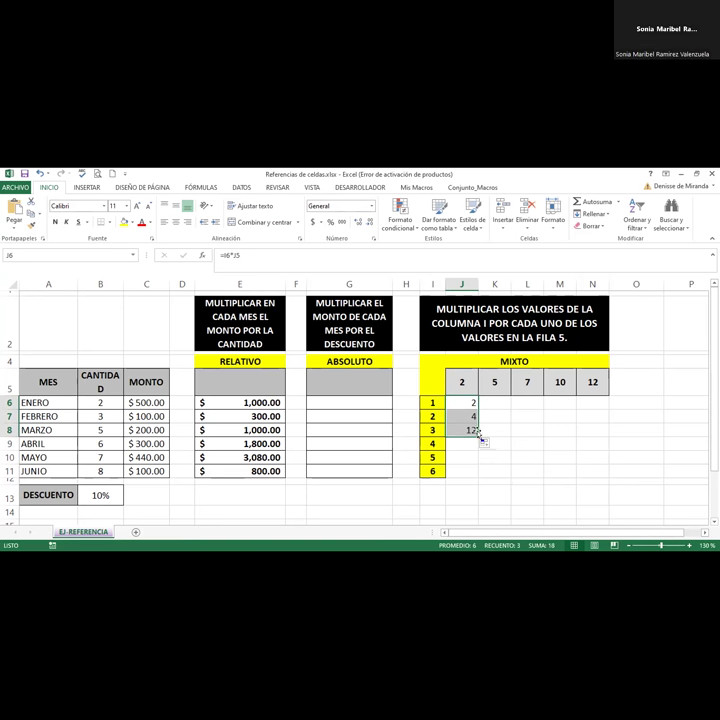
drag(478, 435, 476, 458)
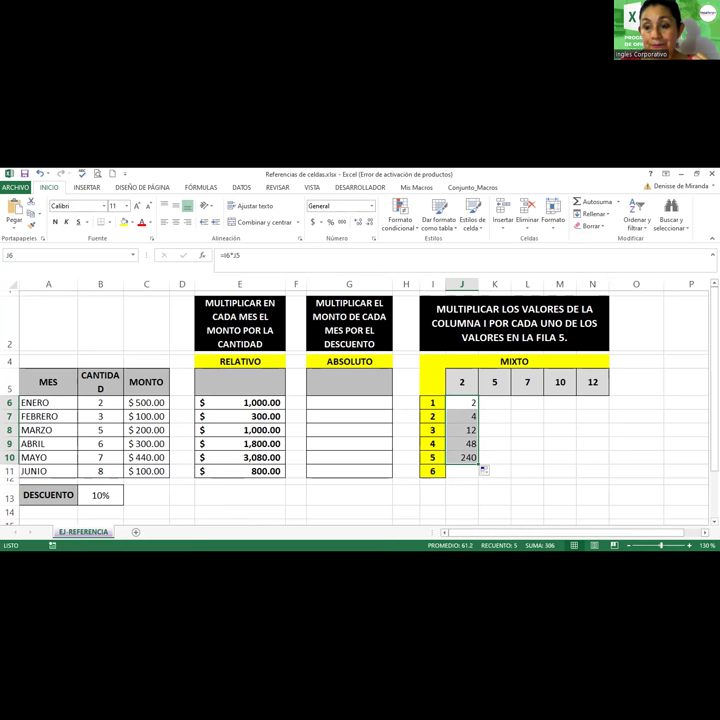
Step: Clear the copied formulas from J7:J10, keeping the one in J6
click(334, 361)
drag(465, 416, 465, 463)
key(Delete)
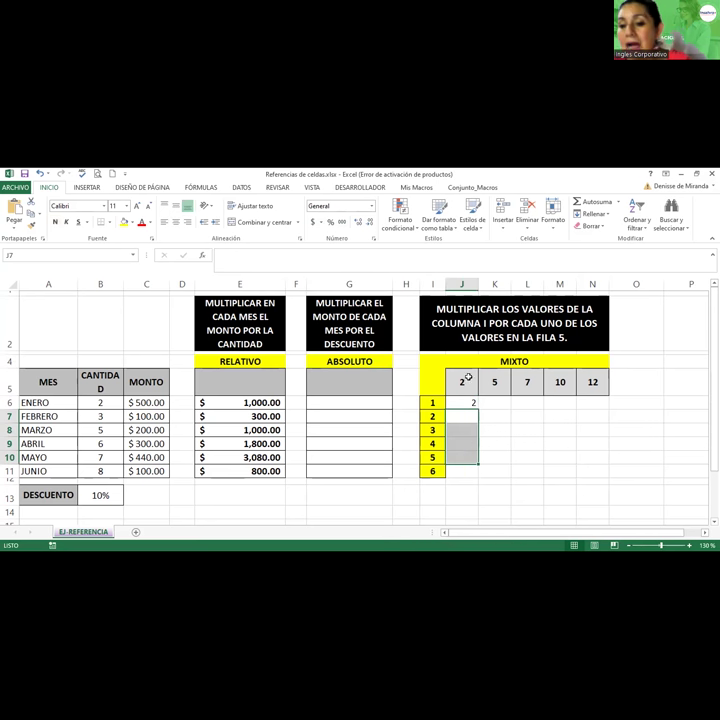
Step: Change the formula in J6 to mixed references, =$I6*J$5, fixing column I and row 5
click(468, 402)
text(=I6*J5)
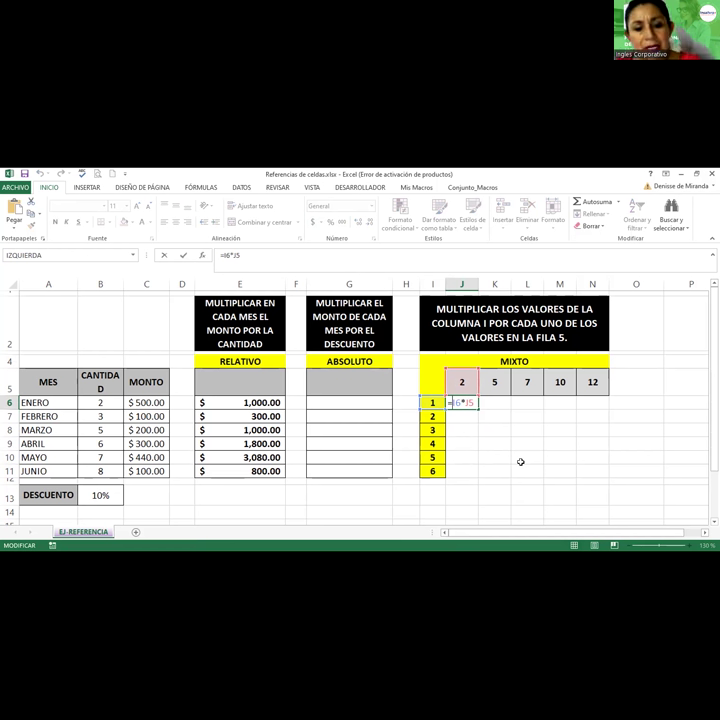
key(F4)
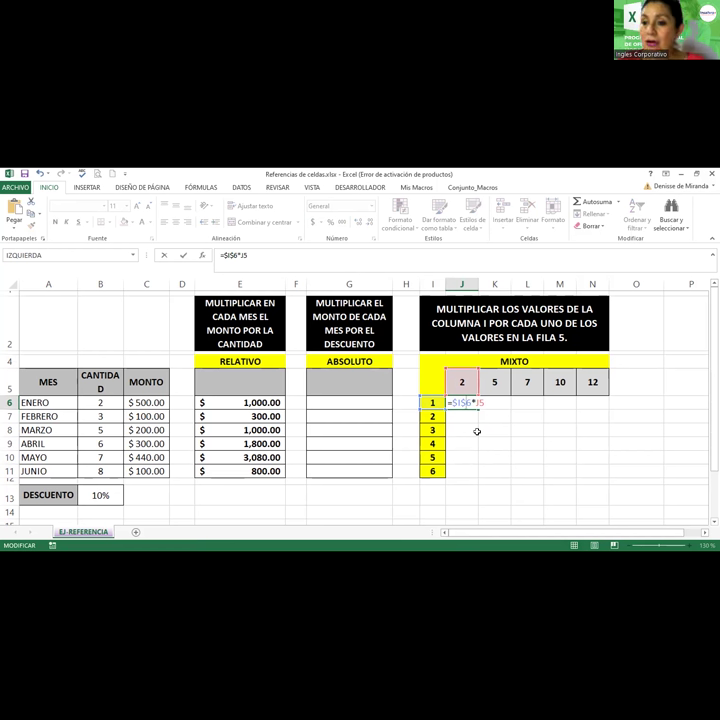
key(BackSpace)
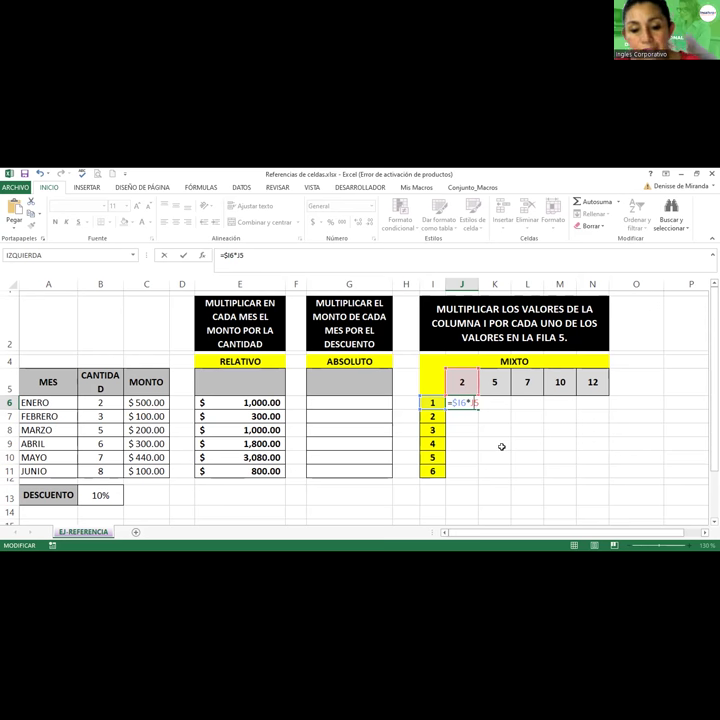
text($)
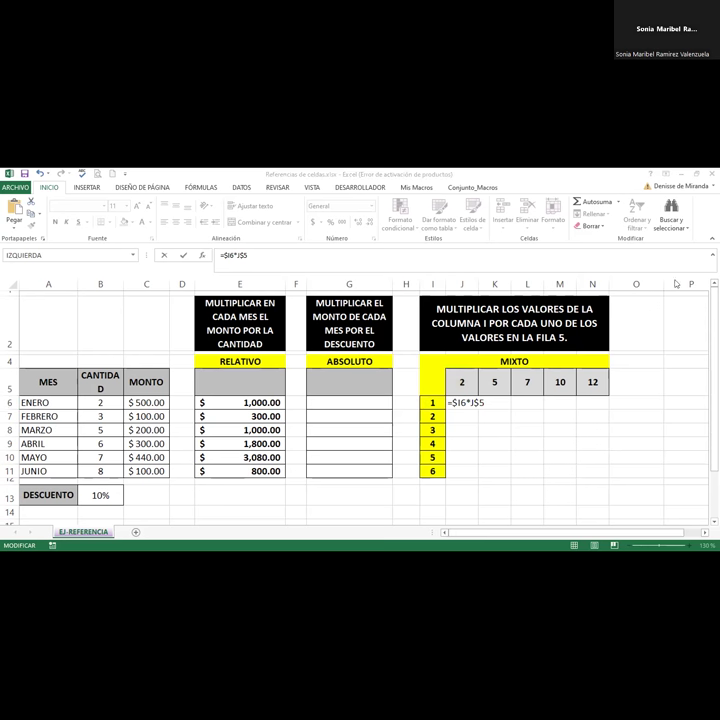
click(496, 434)
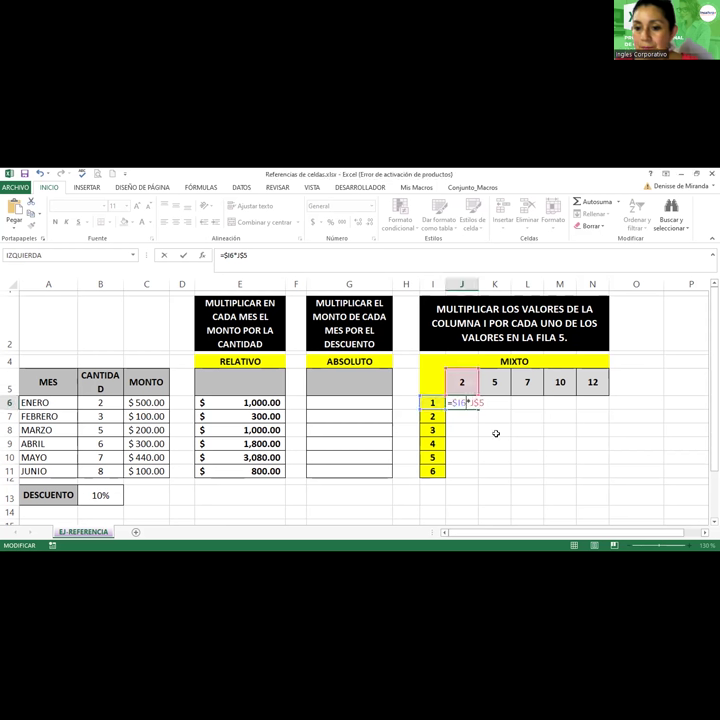
key(Return)
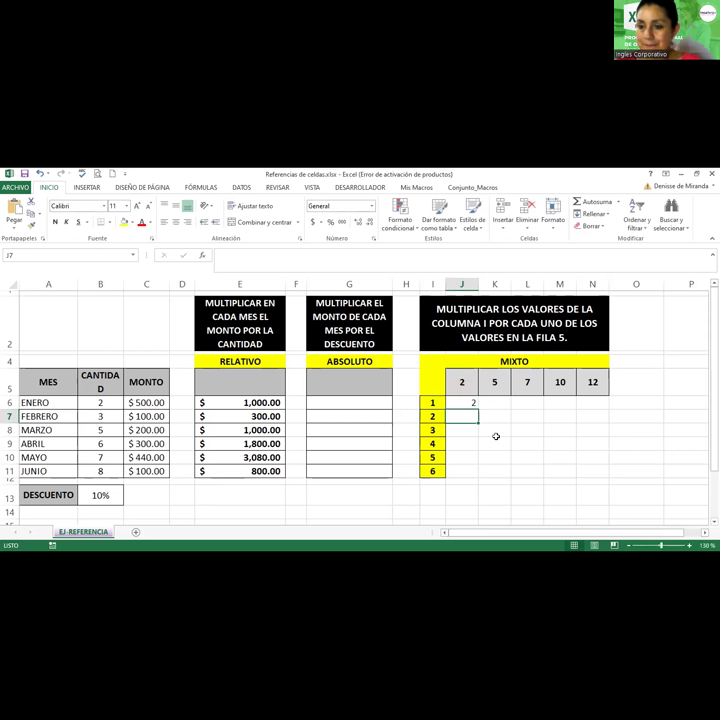
Step: Fill the mixed-reference formula from J6 down through J11
click(459, 402)
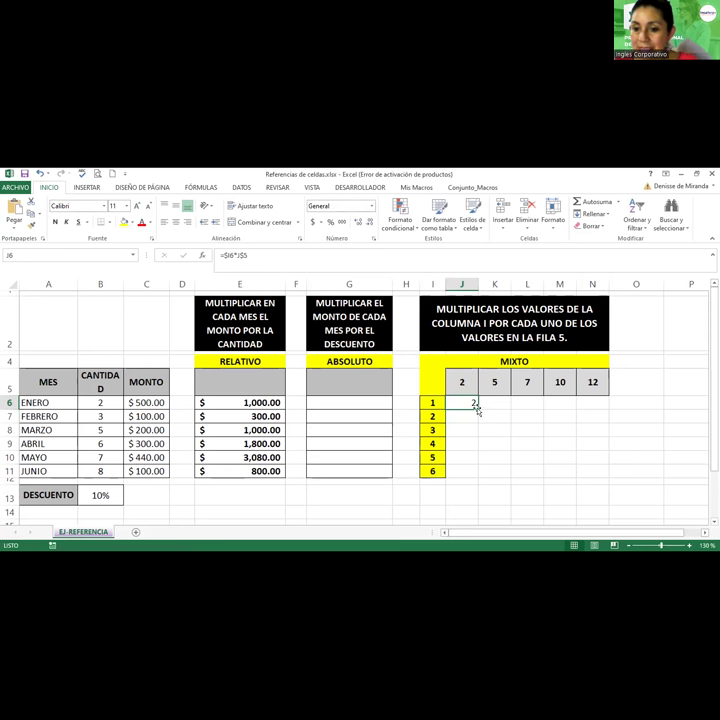
drag(477, 409, 476, 472)
click(500, 415)
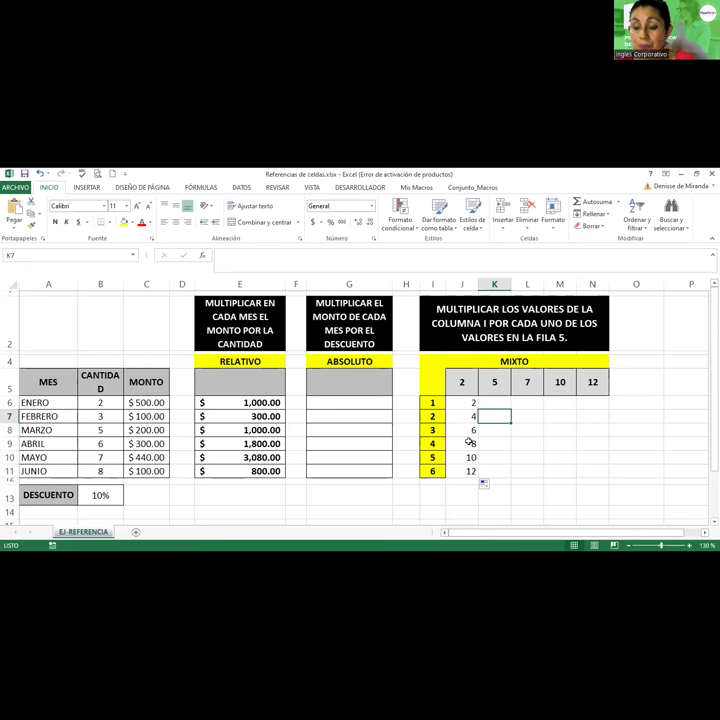
Step: Review the factors in I6:I11 and J5:N5, and fill the J6 formula across the whole MIXTO table through N11
drag(429, 402, 428, 471)
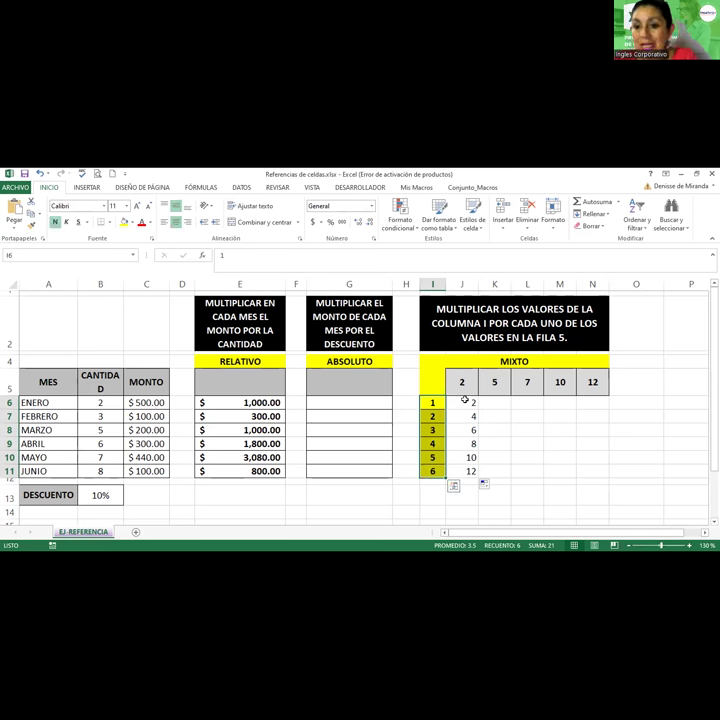
drag(463, 382, 588, 383)
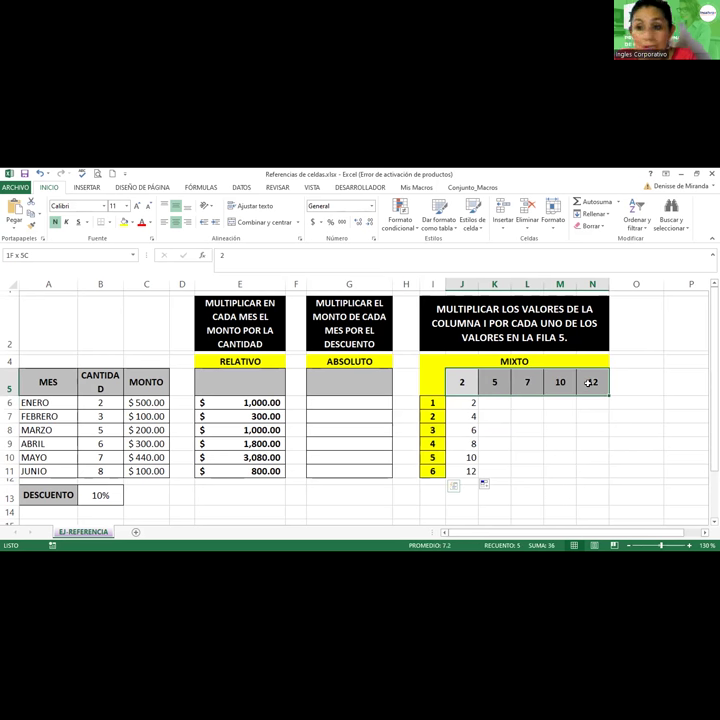
click(588, 383)
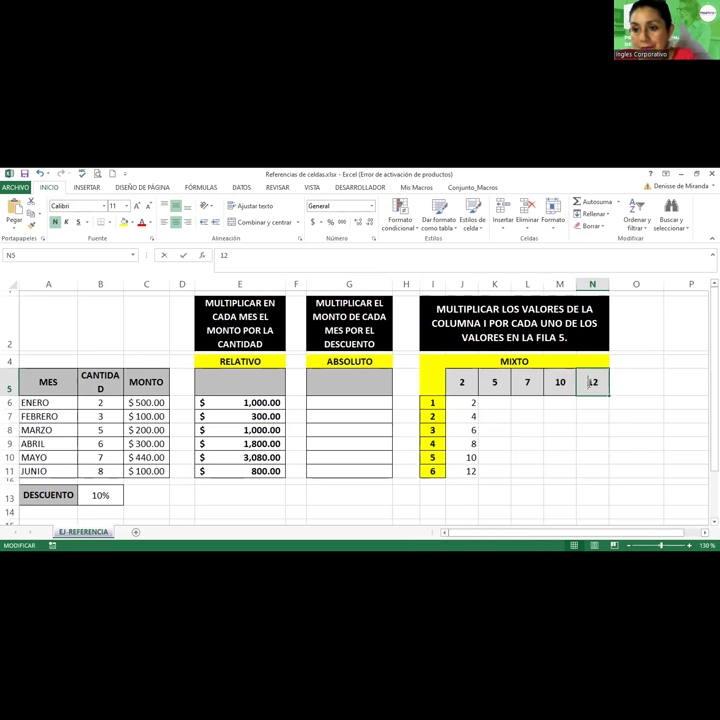
click(527, 416)
click(476, 404)
drag(477, 409, 604, 472)
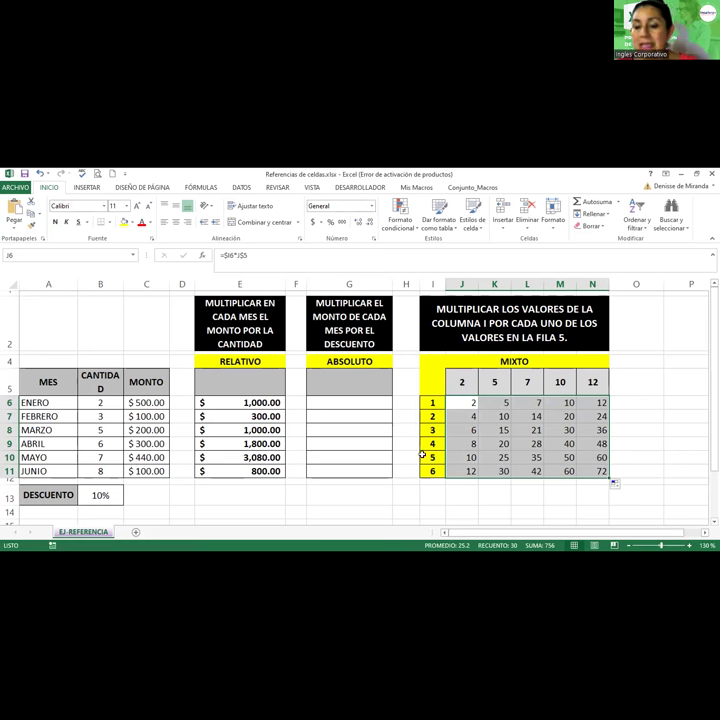
click(639, 429)
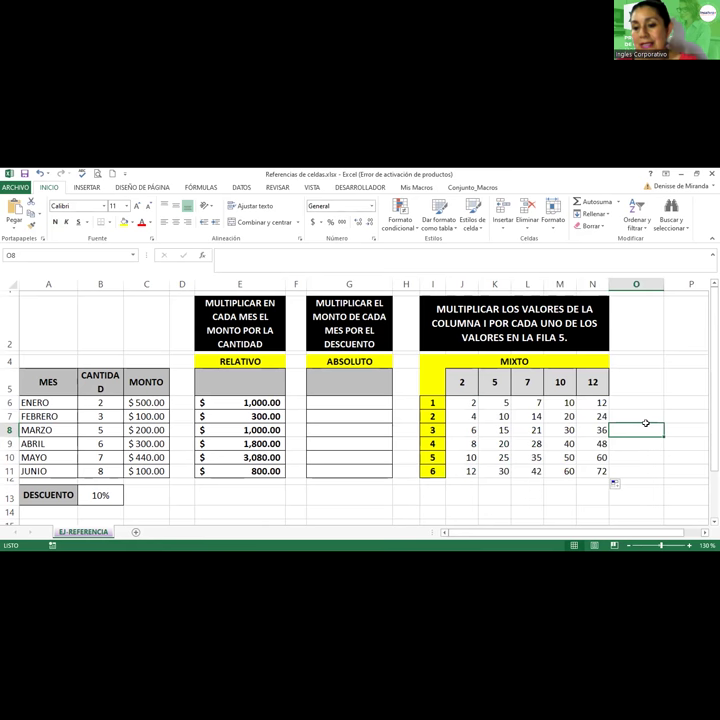
scroll(645, 423, down, 1)
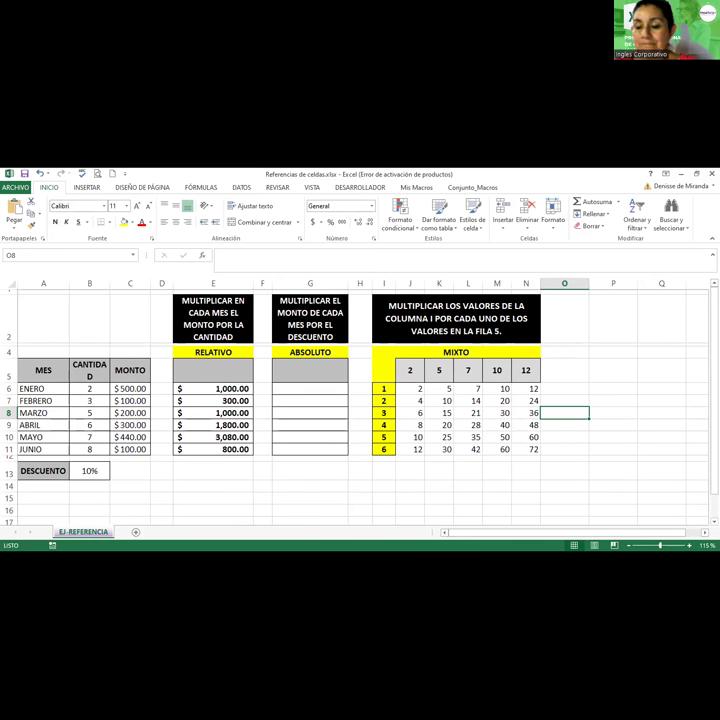
click(620, 400)
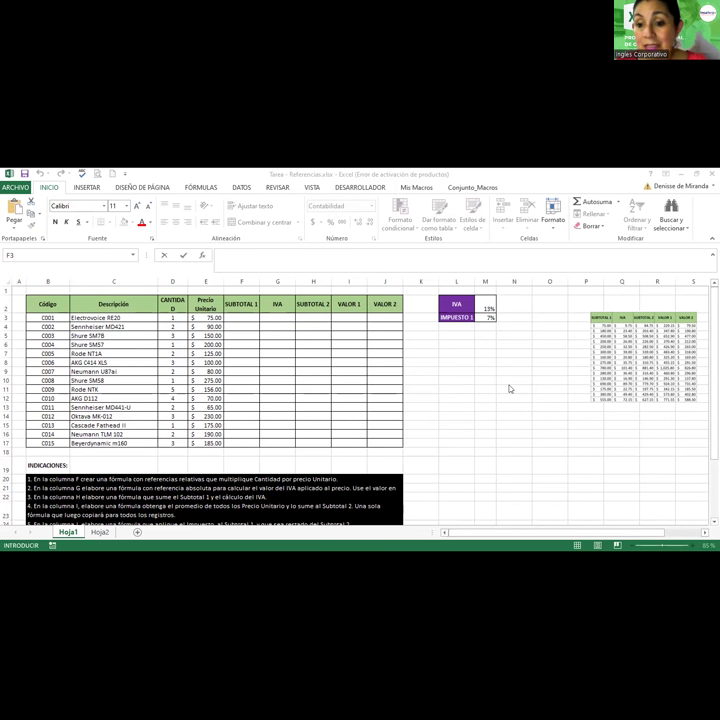
Step: Read the INDICACIONES in rows 20 to 24 of Hoja1 for the formulas required in columns F through J
key(Escape)
scroll(503, 431, up, 1)
scroll(503, 431, down, 2)
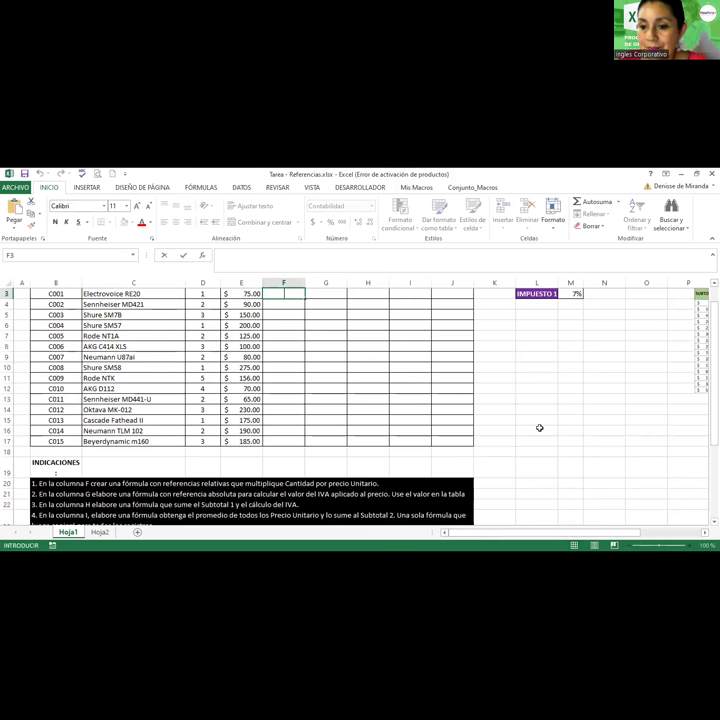
scroll(540, 427, down, 3)
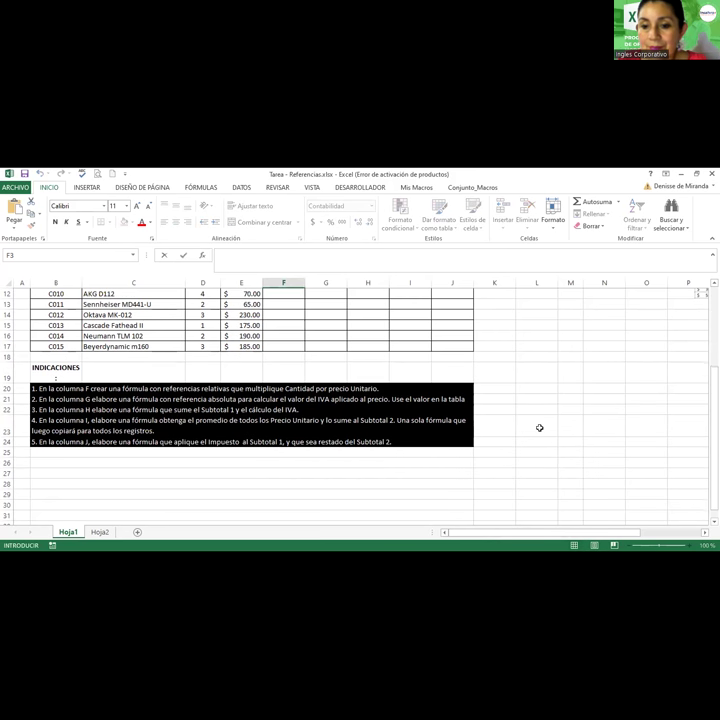
click(505, 390)
scroll(511, 415, up, 1)
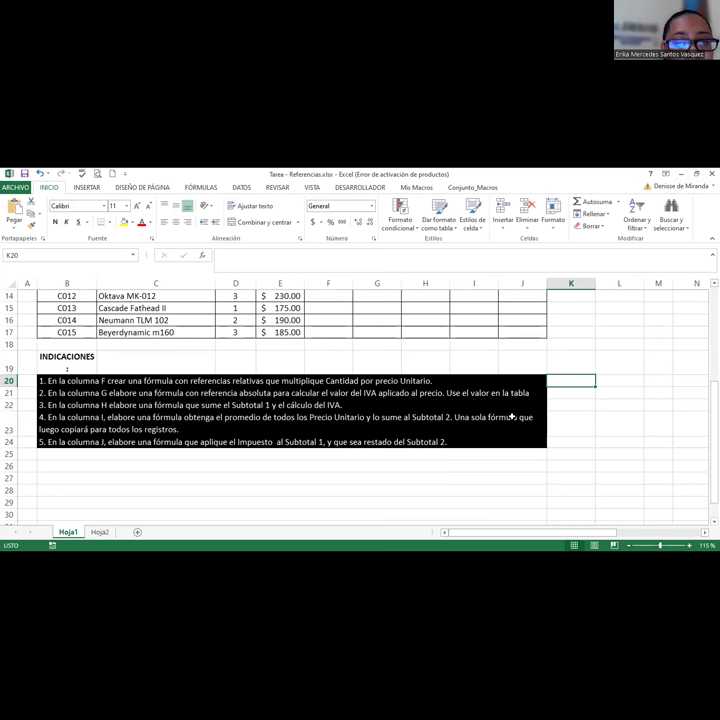
scroll(411, 365, up, 4)
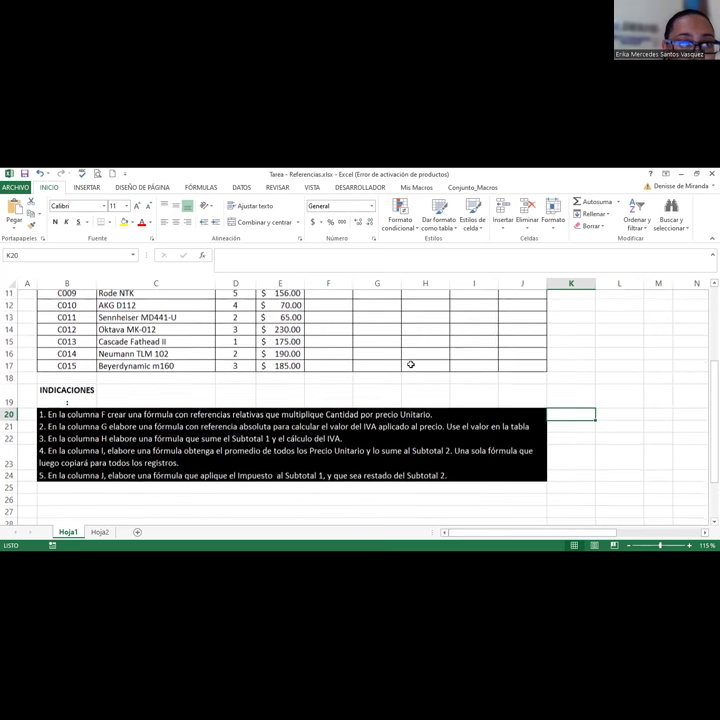
scroll(328, 336, down, 3)
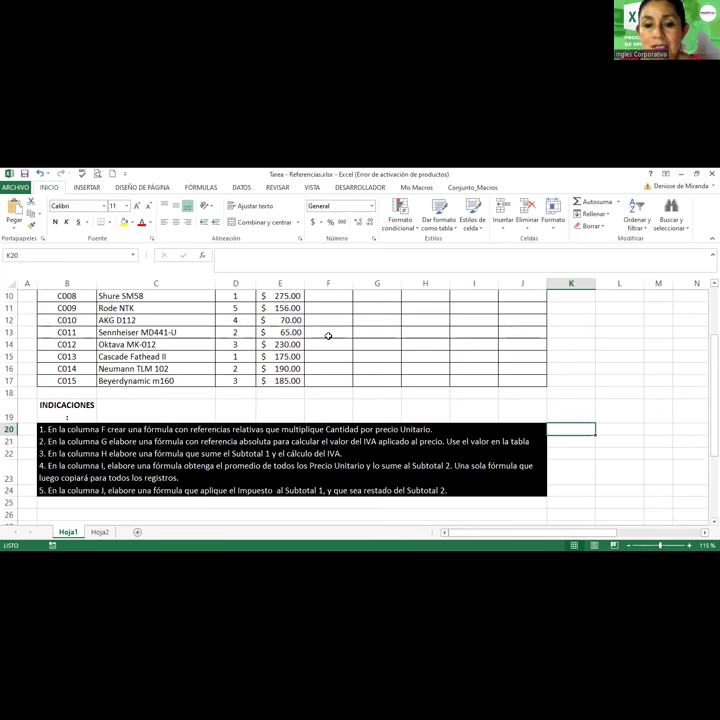
scroll(328, 336, up, 3)
Step: Enter the relative-reference formula =D3*E3 in F3 to multiply CANTIDAD by Precio Unitario for SUBTOTAL 1
click(328, 332)
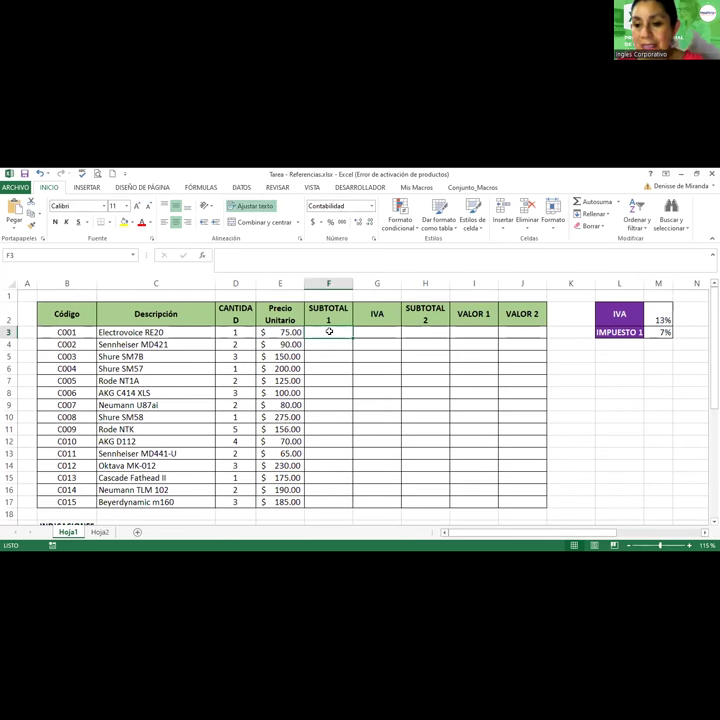
scroll(334, 341, down, 1)
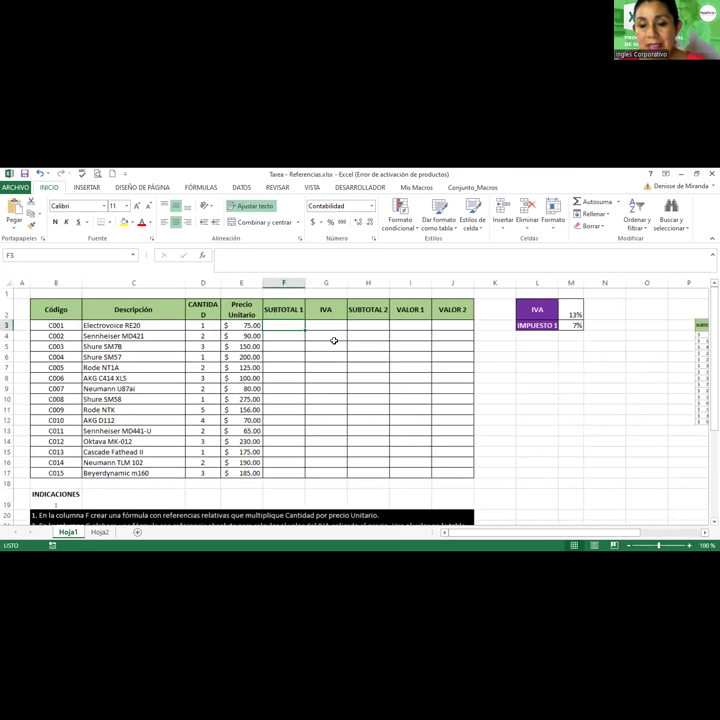
scroll(334, 341, down, 1)
scroll(383, 381, up, 2)
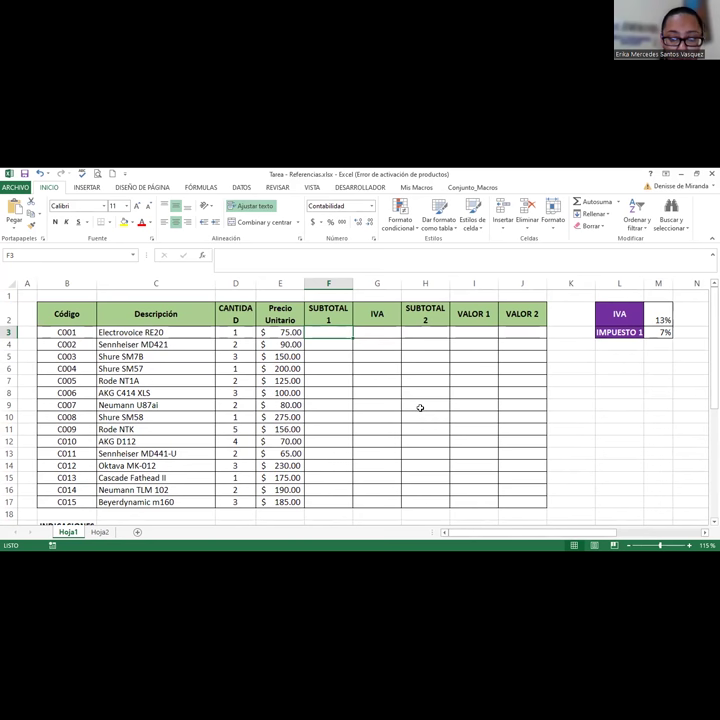
ctrl+scroll(420, 408, down, 1)
scroll(420, 408, down, 1)
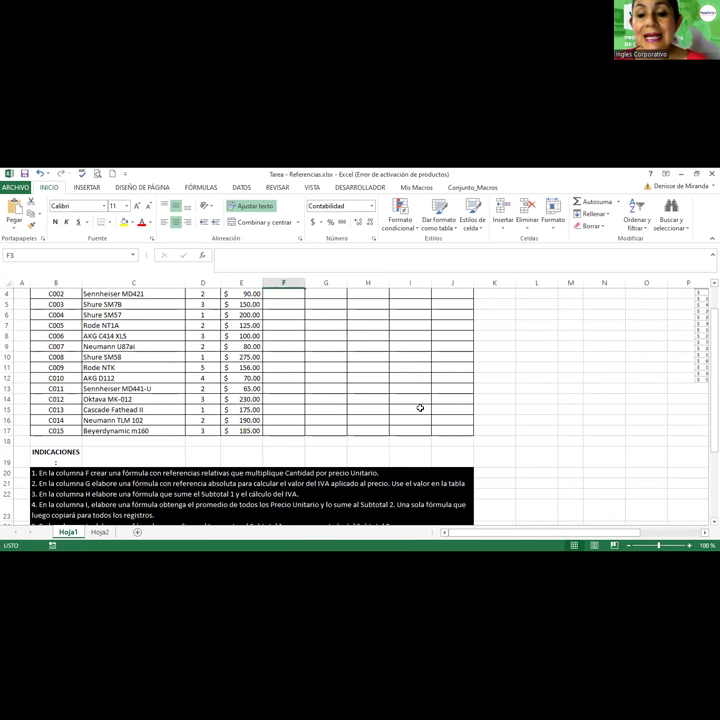
scroll(420, 408, up, 1)
scroll(420, 408, up, 2)
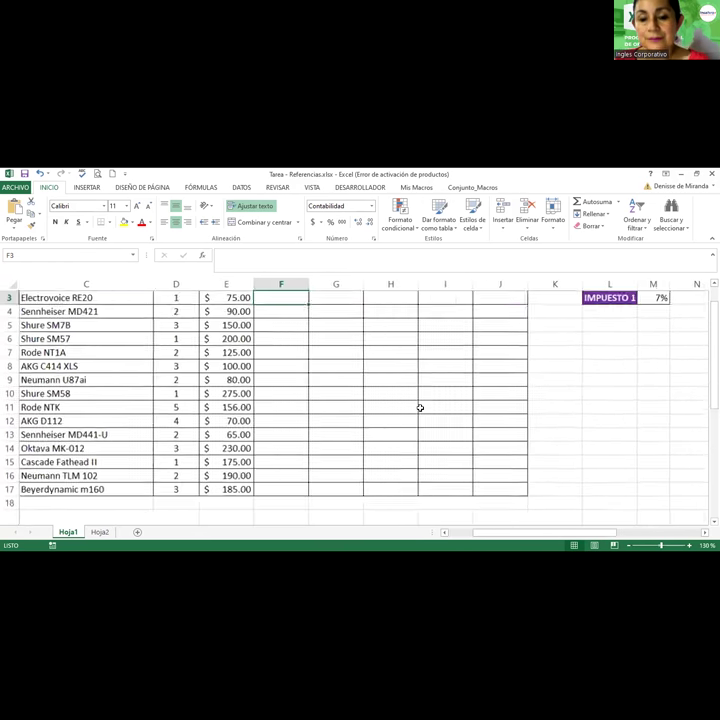
scroll(420, 408, up, 1)
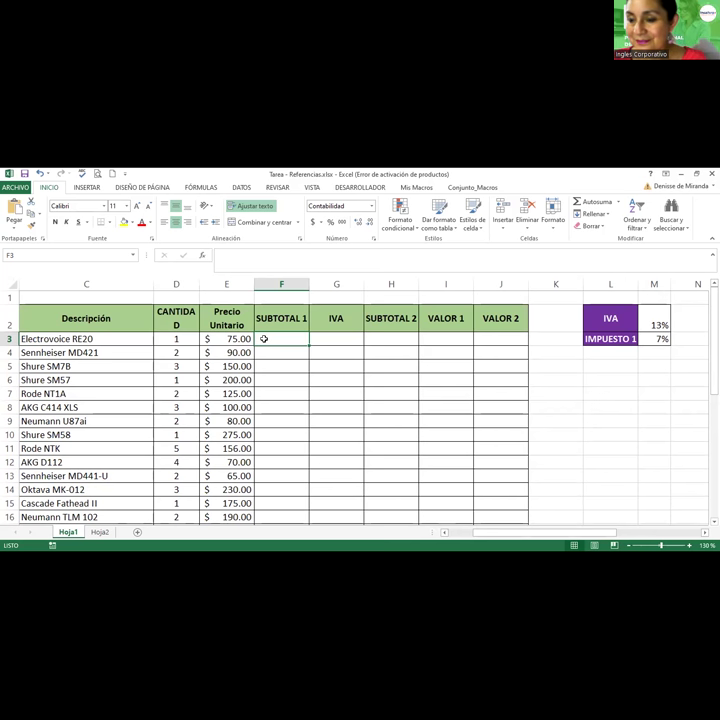
text(=)
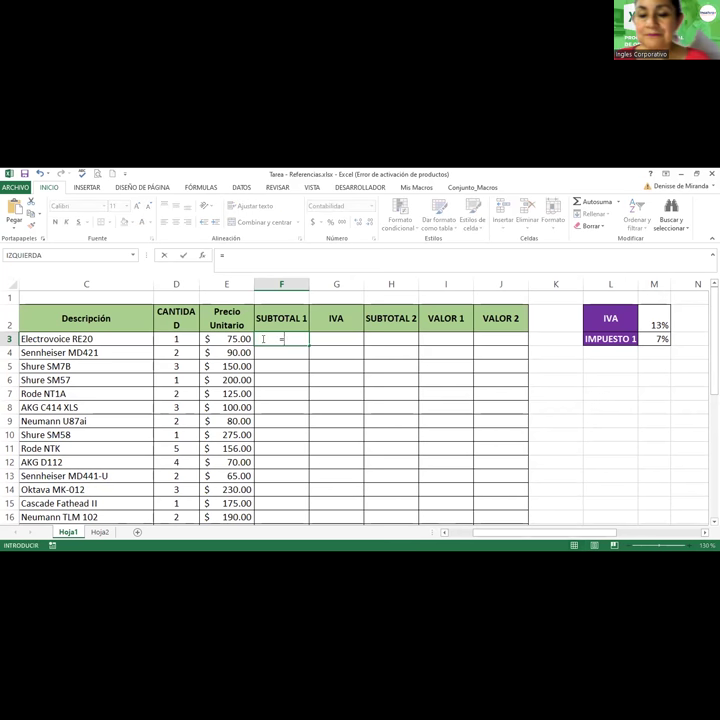
click(184, 338)
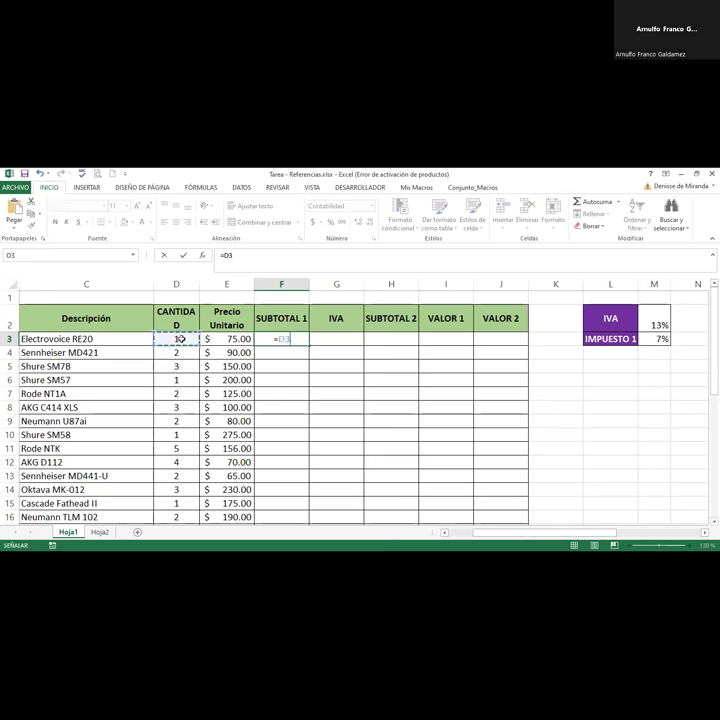
text(*)
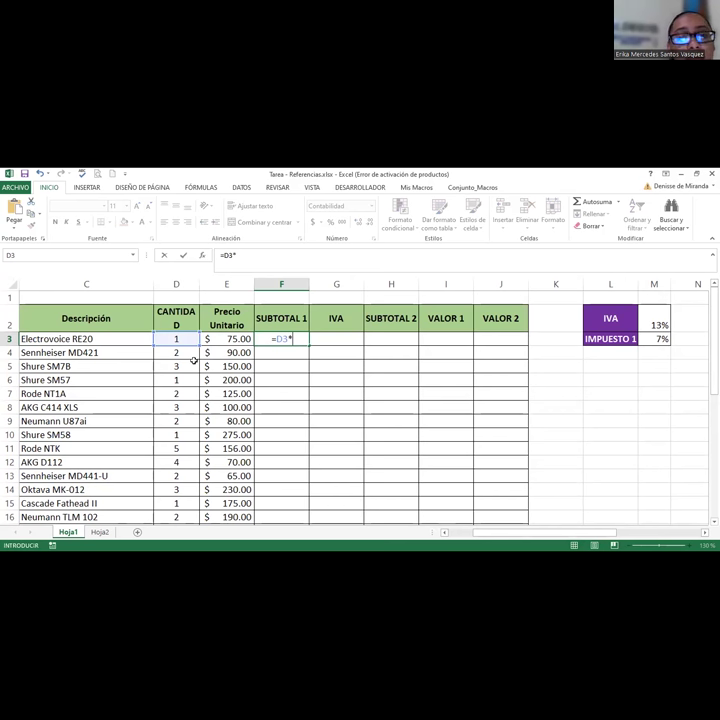
click(217, 339)
key(Return)
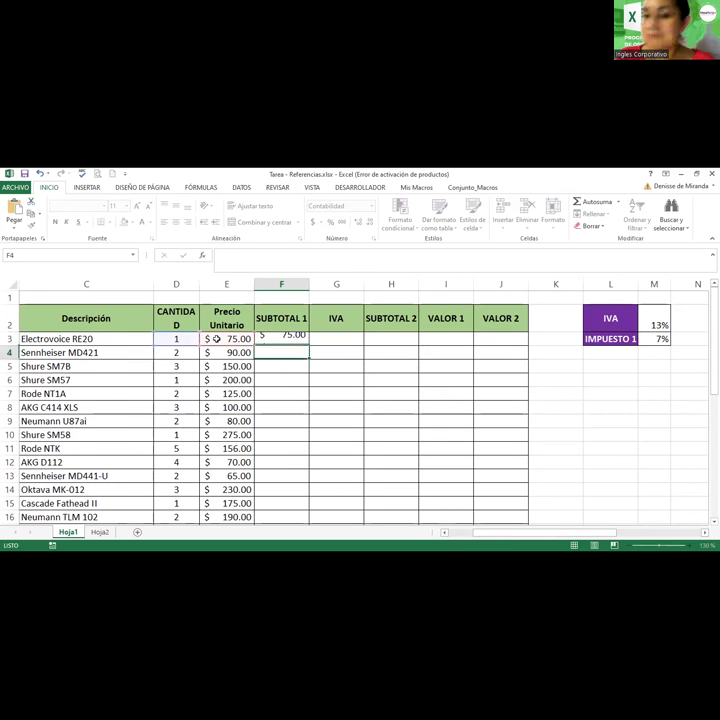
double_click(290, 340)
click(281, 350)
double_click(285, 340)
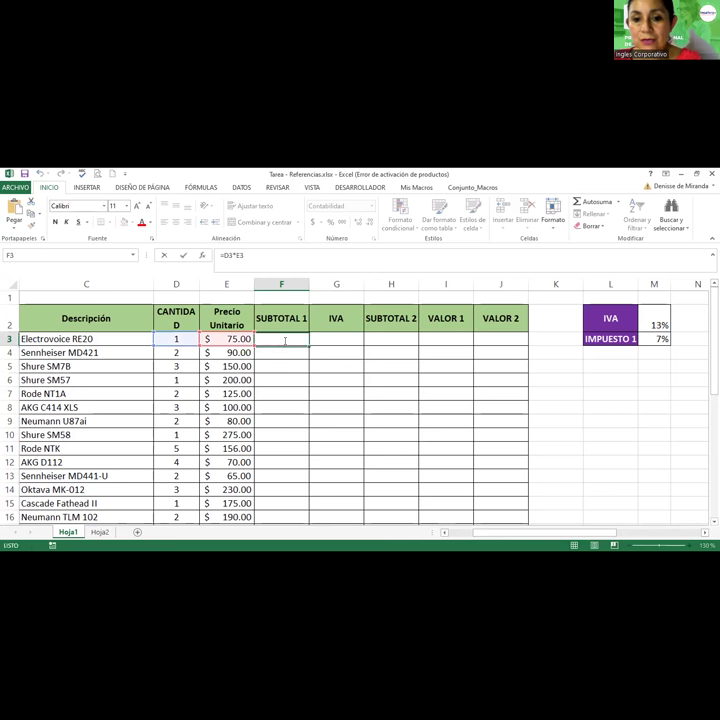
click(298, 352)
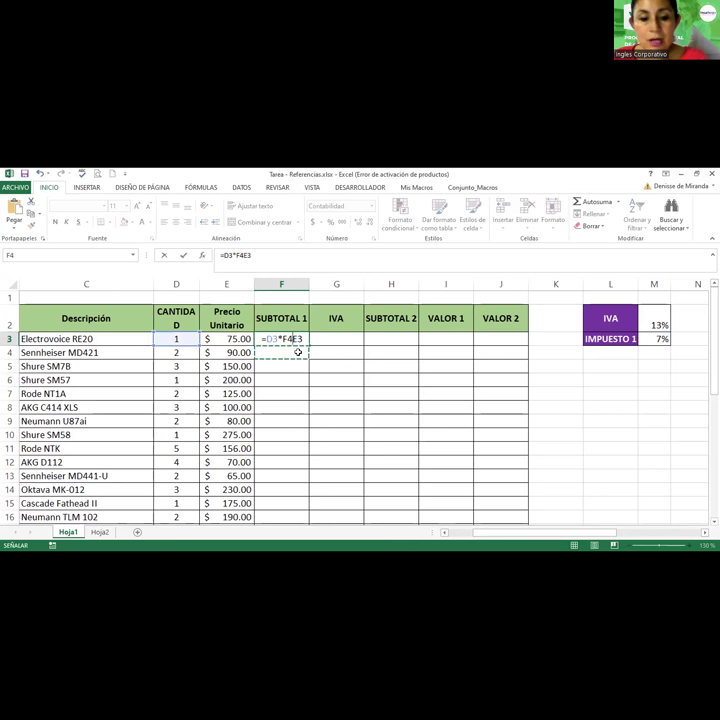
key(Escape)
key(Up)
double_click(290, 340)
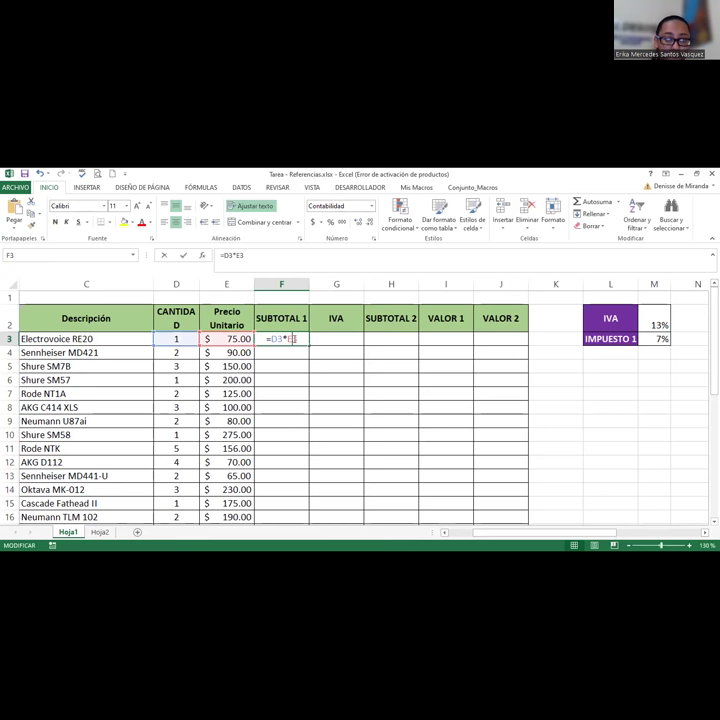
key(Return)
Step: Fill the SUBTOTAL 1 formula from F3 down through F17 for all products
double_click(300, 340)
double_click(309, 344)
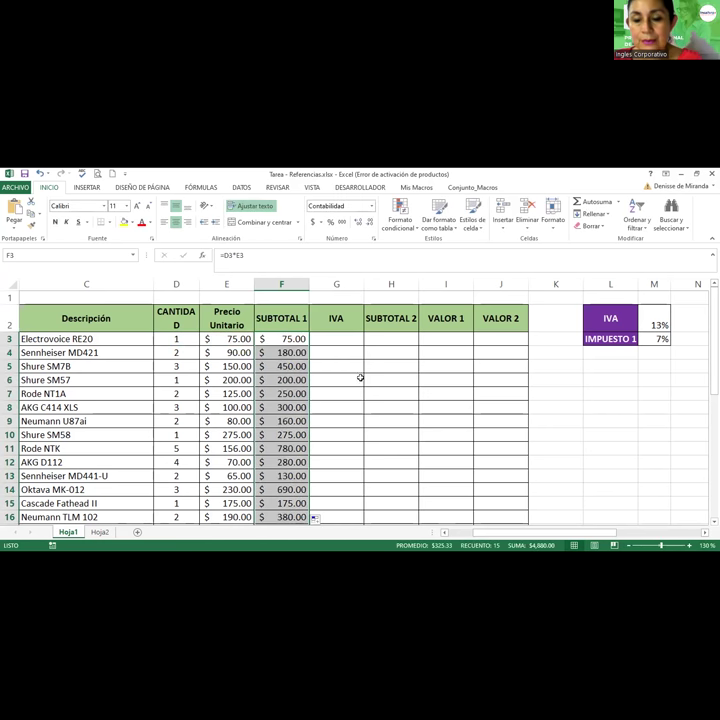
Step: Review the INDICACIONES below the table for the IVA, SUBTOTAL 2, VALOR 1 and VALOR 2 columns
drag(336, 320, 335, 333)
scroll(335, 420, down, 2)
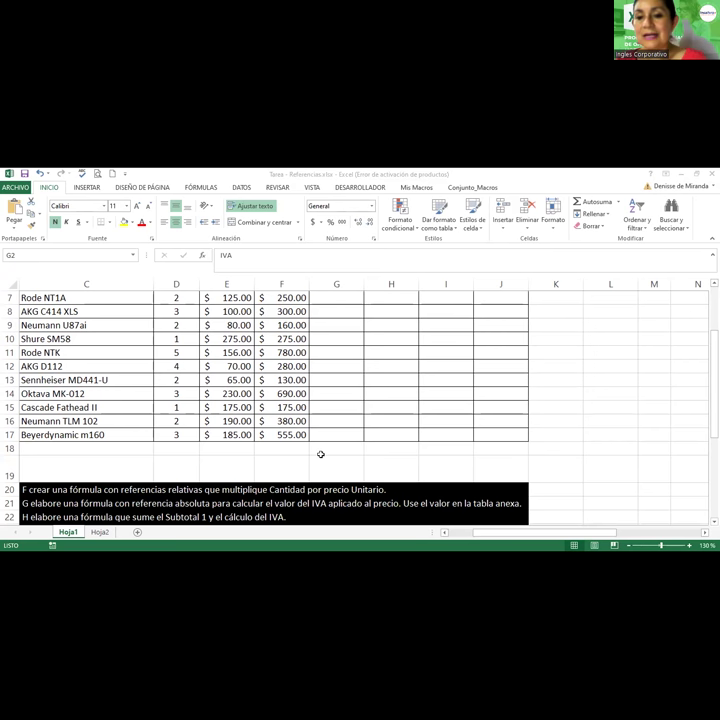
key(F2)
scroll(316, 455, down, 3)
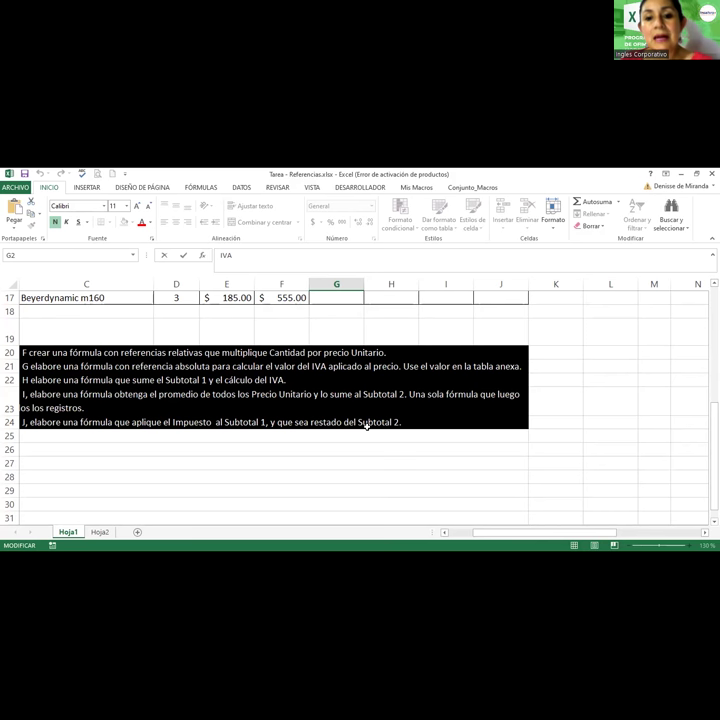
scroll(371, 376, up, 6)
Step: Enter the IVA formula =F3*$M$2 in G3, using an absolute reference to the IVA rate in M2
click(330, 337)
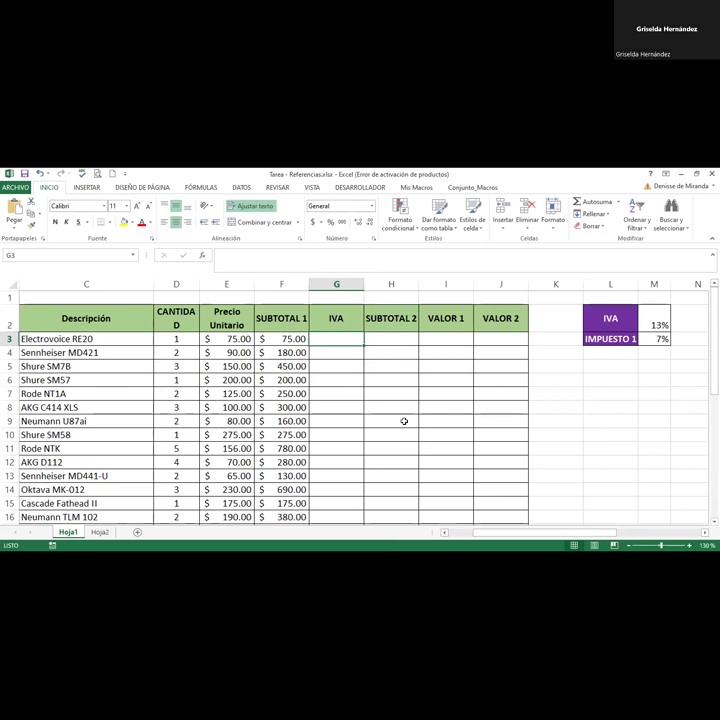
scroll(404, 421, down, 4)
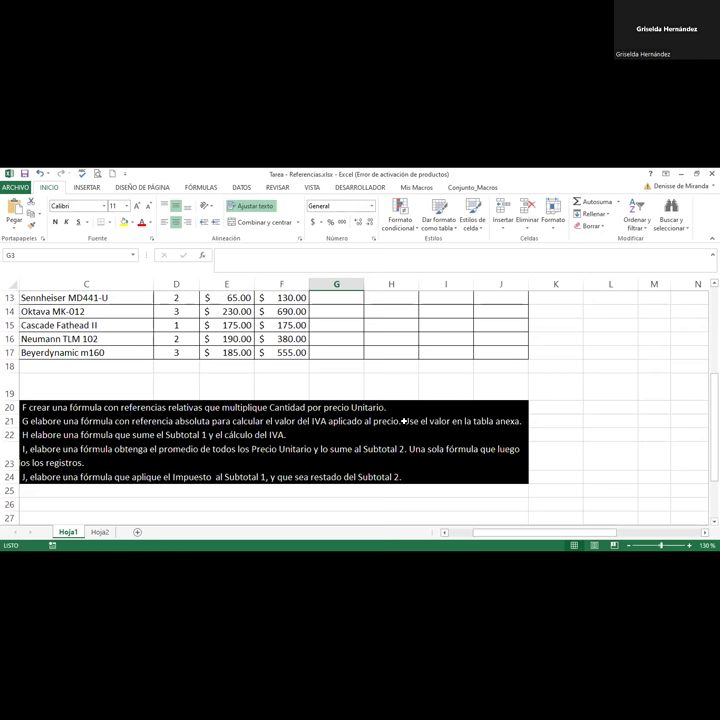
scroll(404, 421, up, 4)
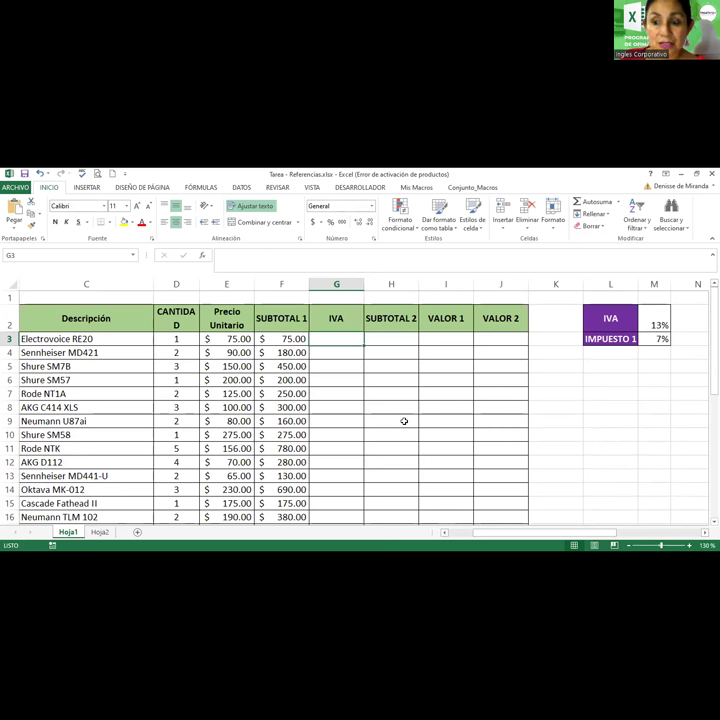
scroll(404, 421, down, 4)
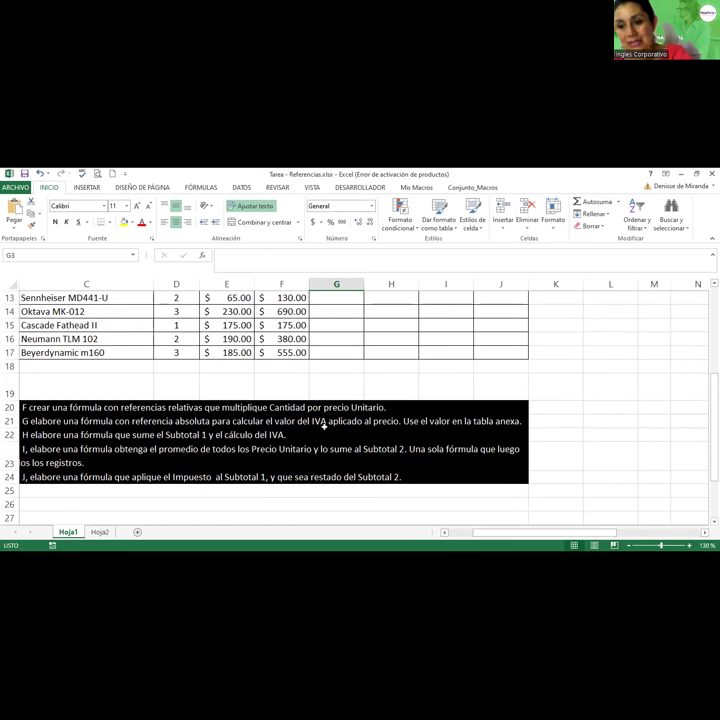
scroll(601, 318, up, 4)
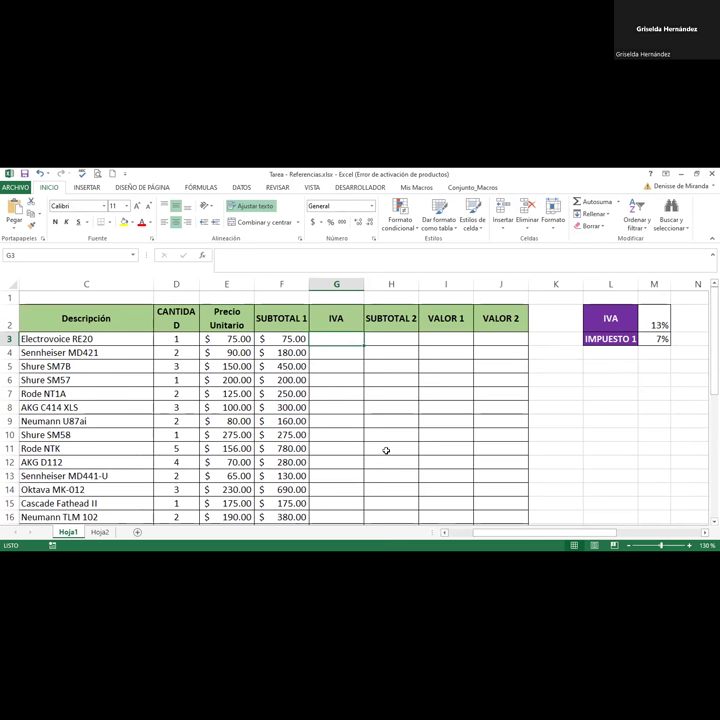
text(=)
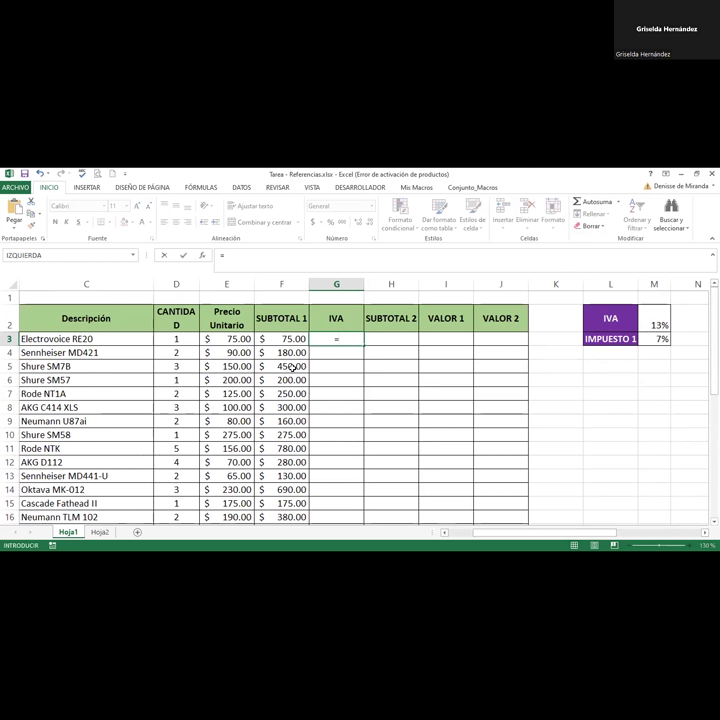
click(267, 337)
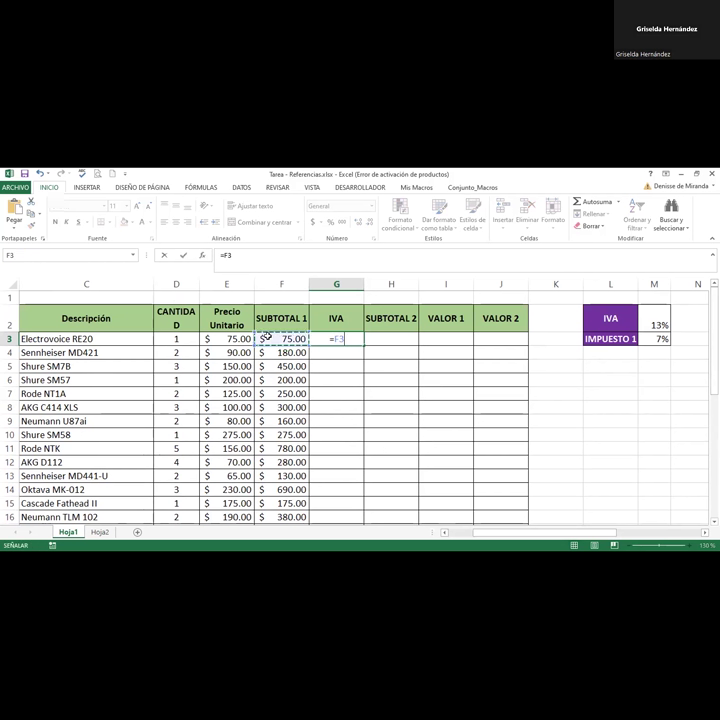
text(*)
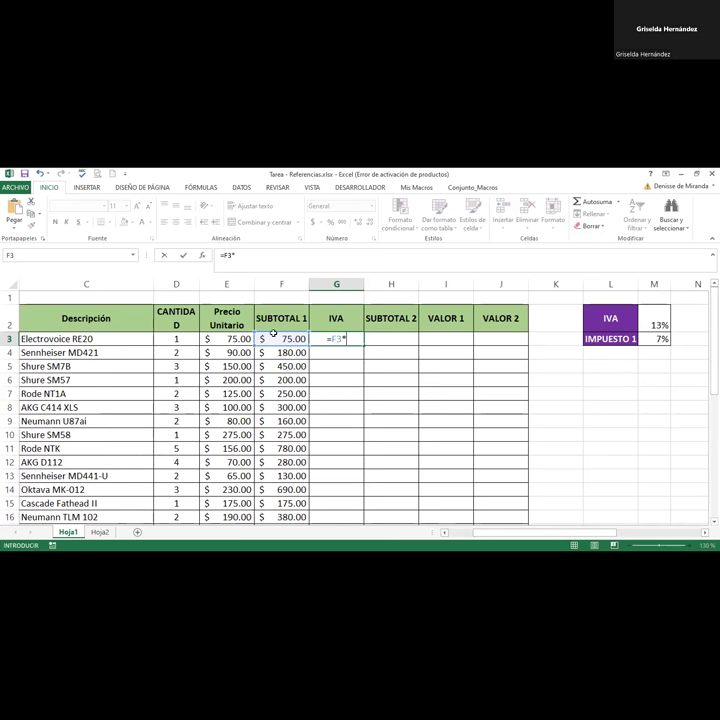
click(657, 314)
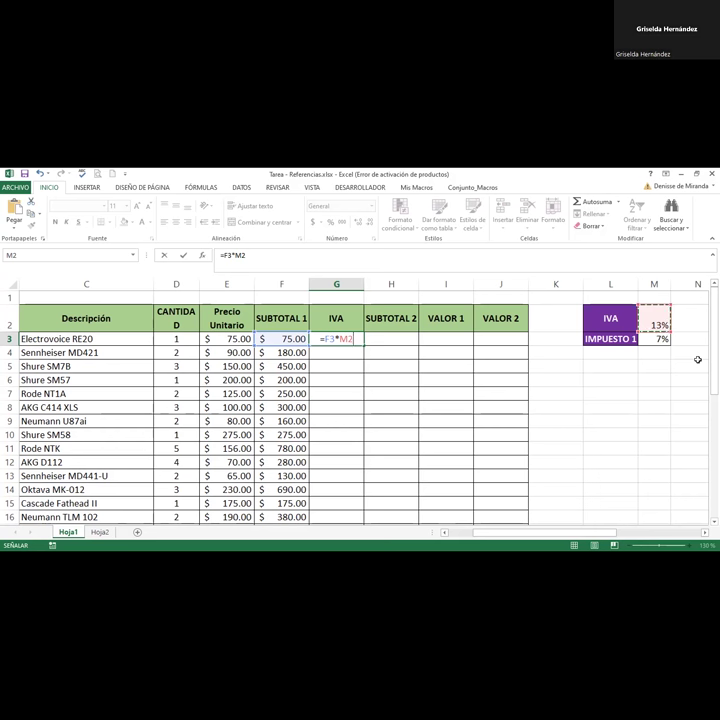
key(F4)
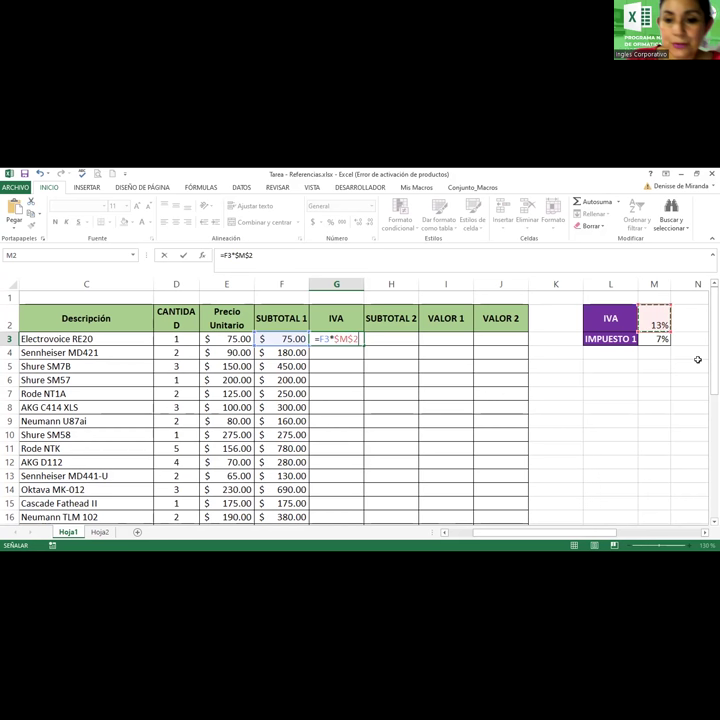
key(Return)
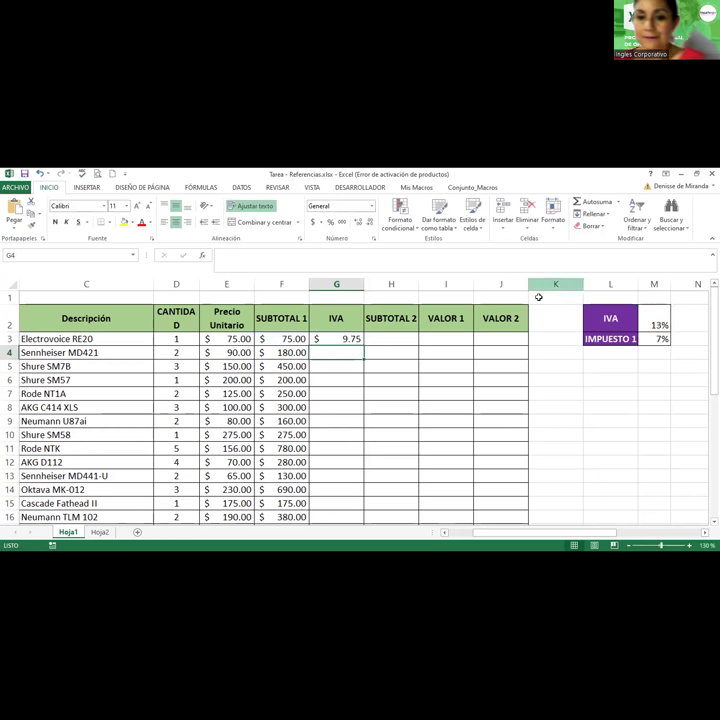
Step: Fill the IVA formula from G3 down through G17 for all products
click(353, 338)
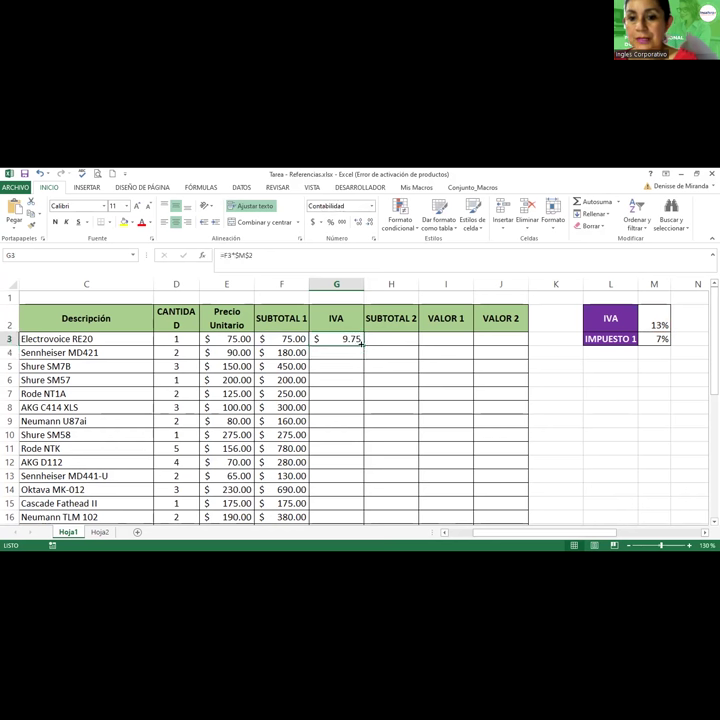
double_click(361, 342)
click(556, 338)
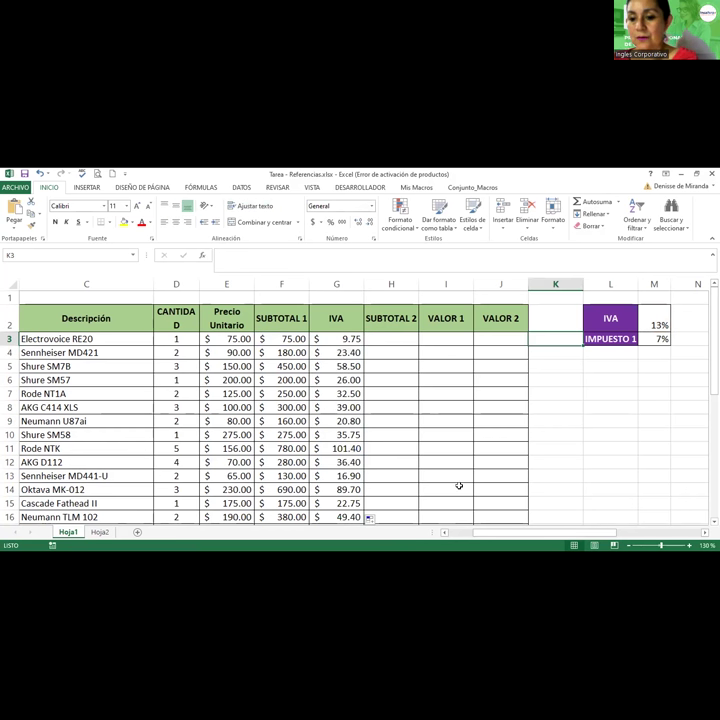
Step: Move the picture of expected results beside the table, just below the IVA and IMPUESTO 1 rates
scroll(459, 486, right, 3)
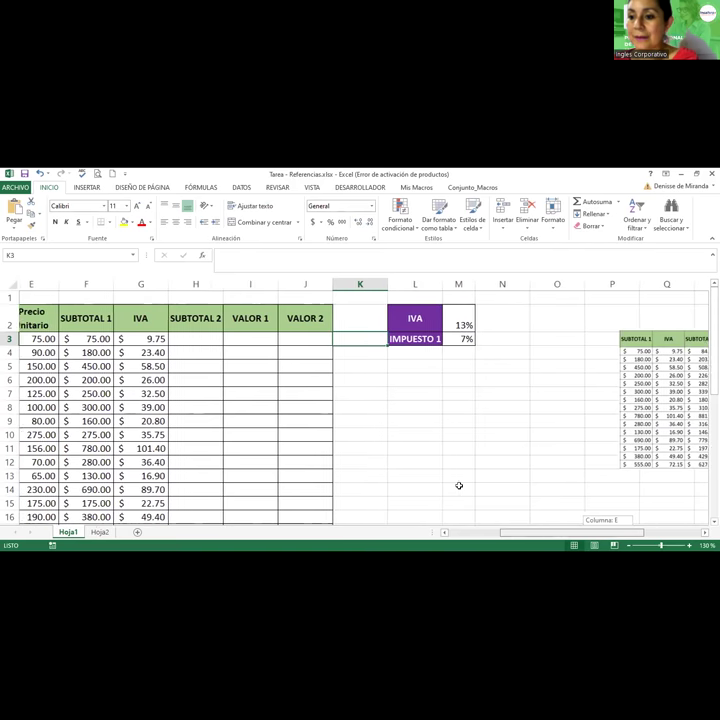
scroll(459, 486, right, 1)
drag(672, 386, 408, 423)
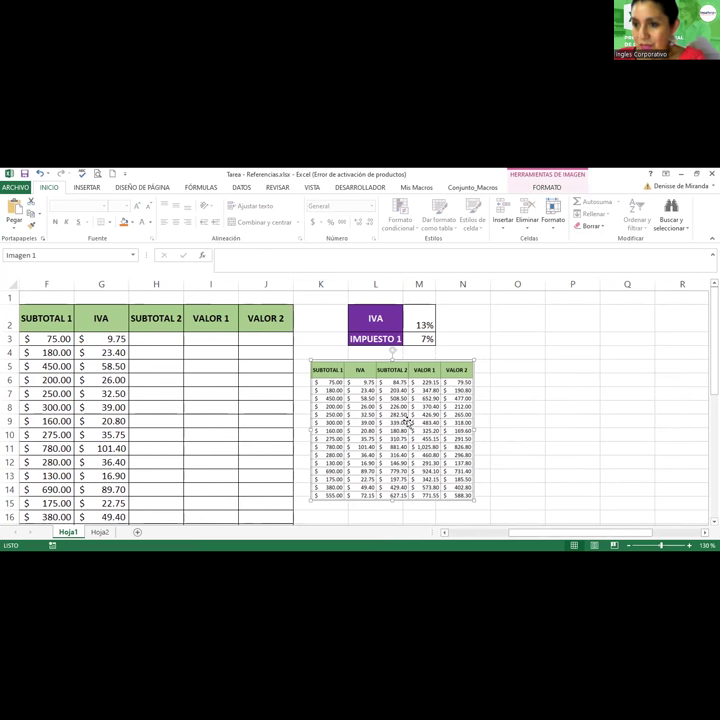
drag(409, 423, 432, 416)
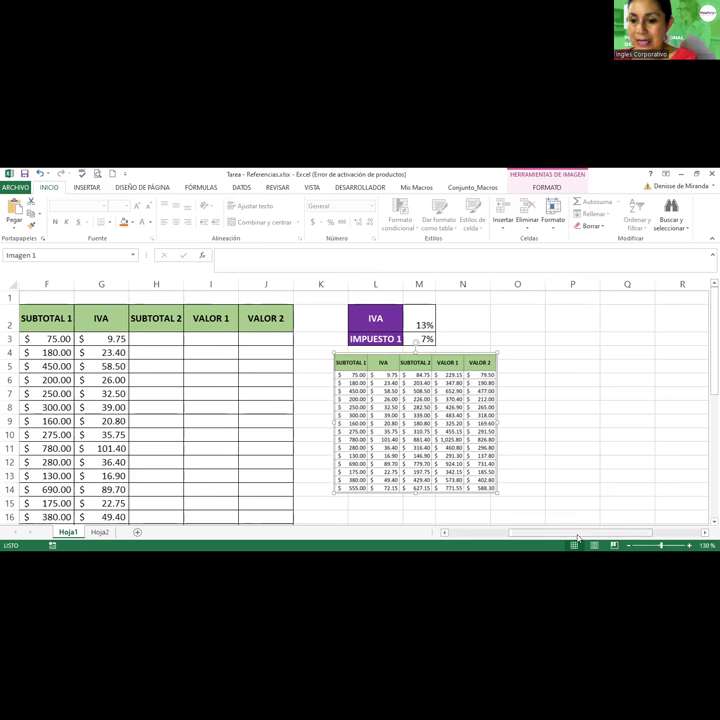
Step: Enter the SUBTOTAL 2 formula =F3+G3 in H3 to add SUBTOTAL 1 and the calculated IVA
scroll(258, 453, left, 3)
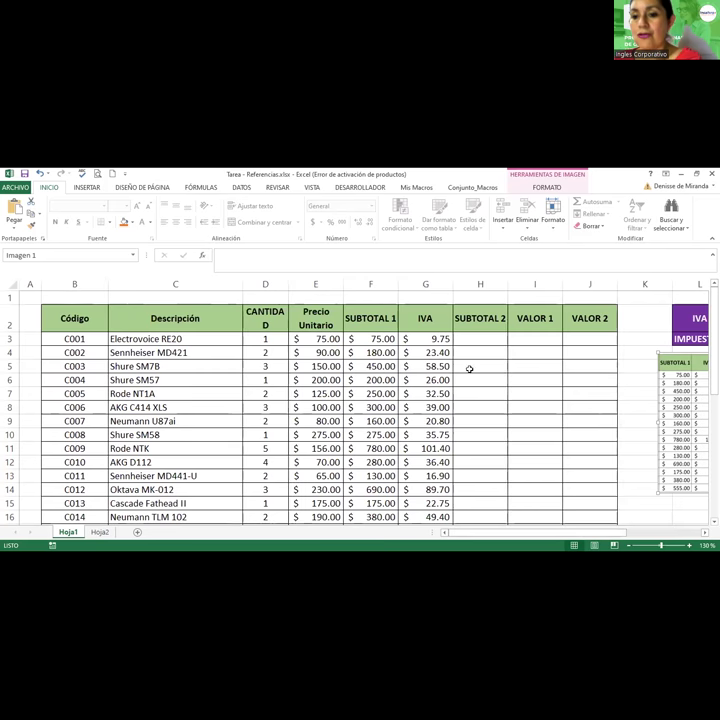
scroll(469, 370, down, 4)
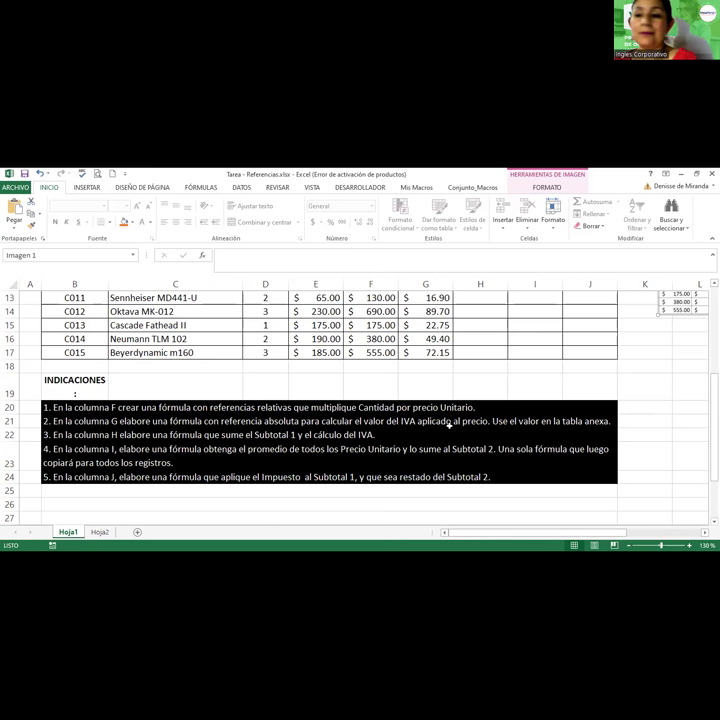
scroll(449, 426, up, 1)
scroll(449, 426, up, 3)
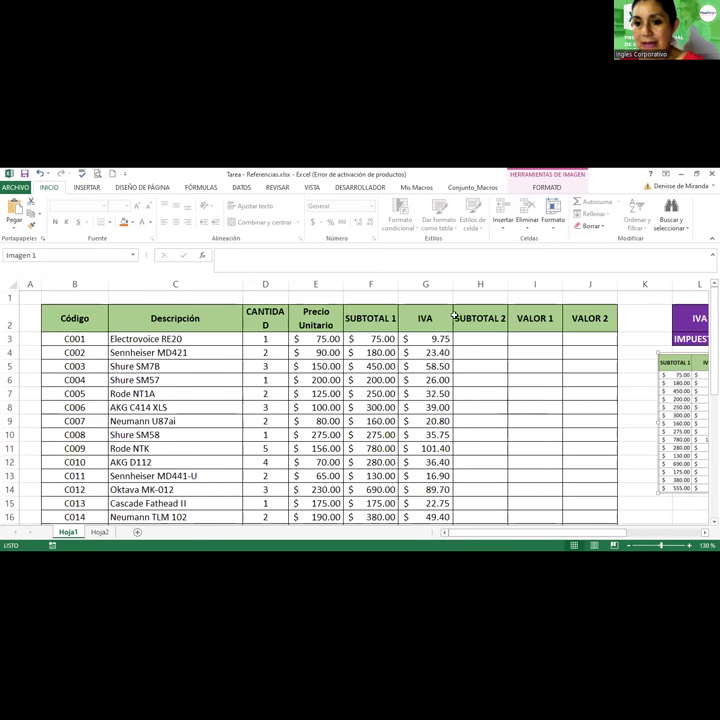
click(473, 340)
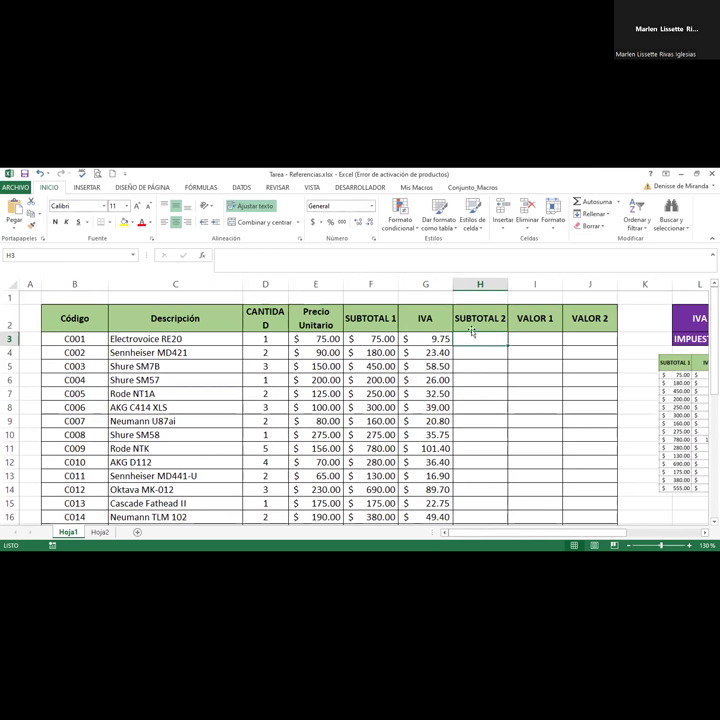
text(=)
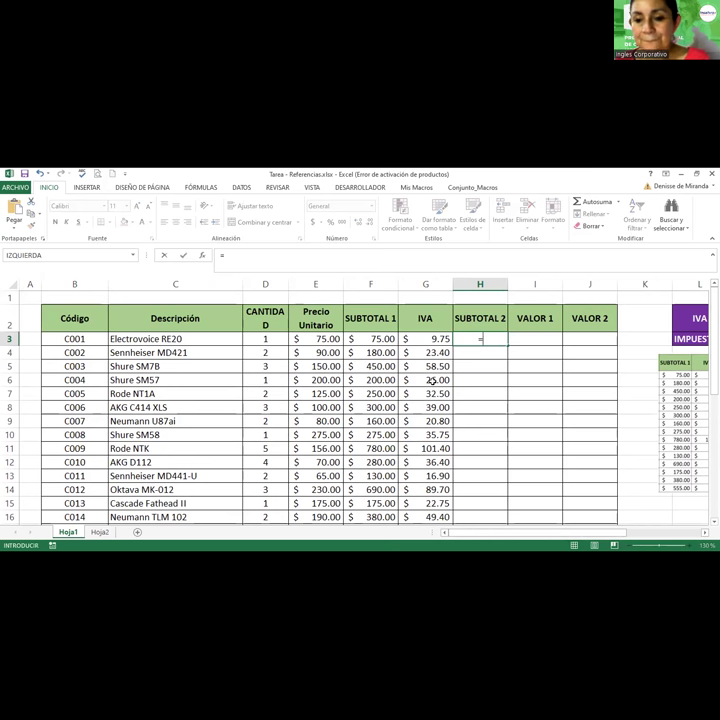
scroll(432, 380, down, 4)
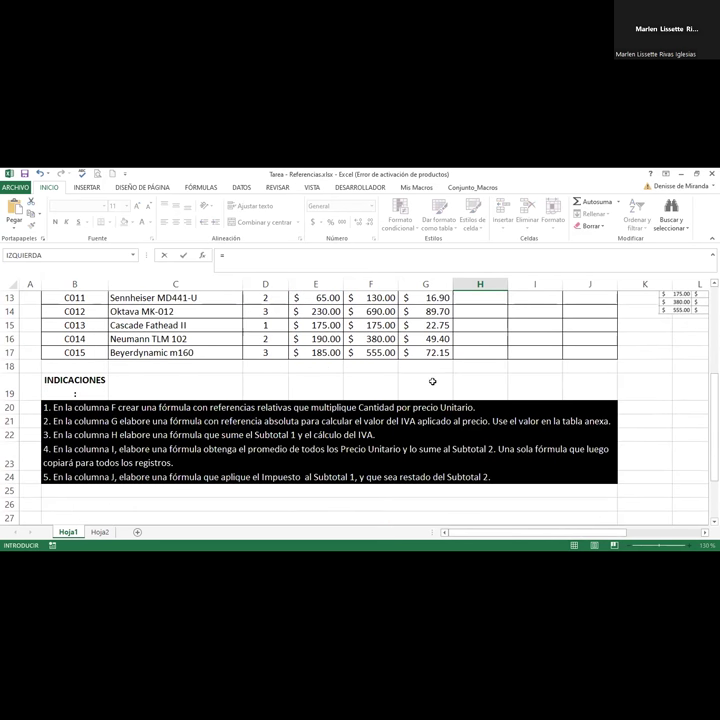
scroll(432, 381, up, 4)
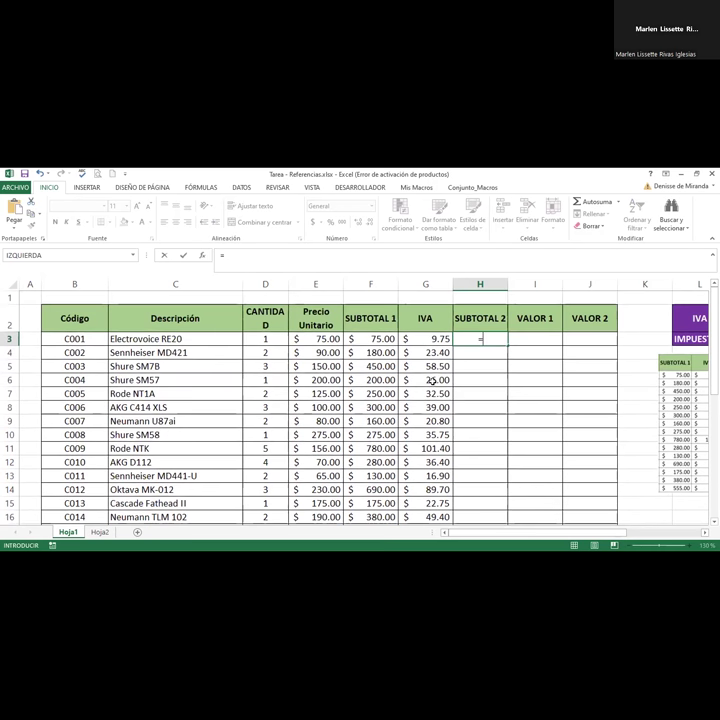
click(357, 339)
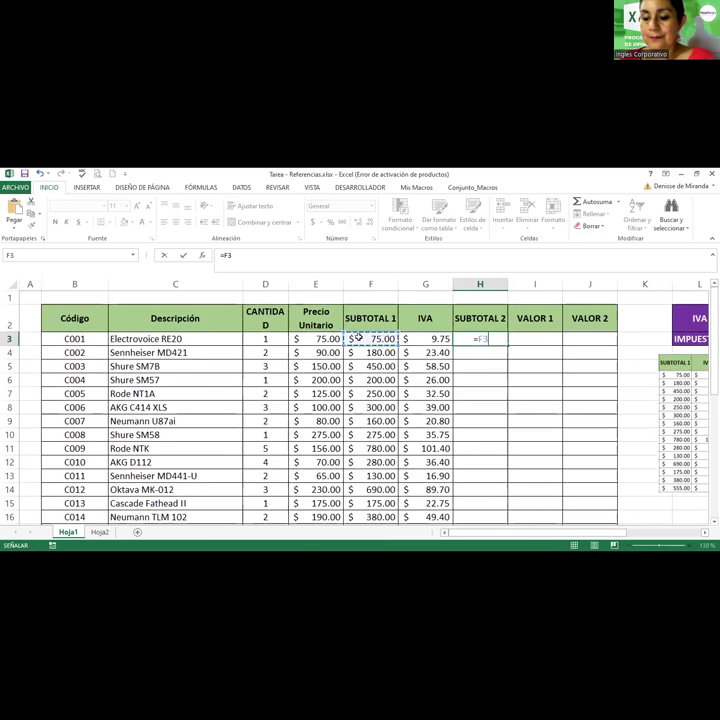
text(*)
key(BackSpace)
text(+)
click(423, 339)
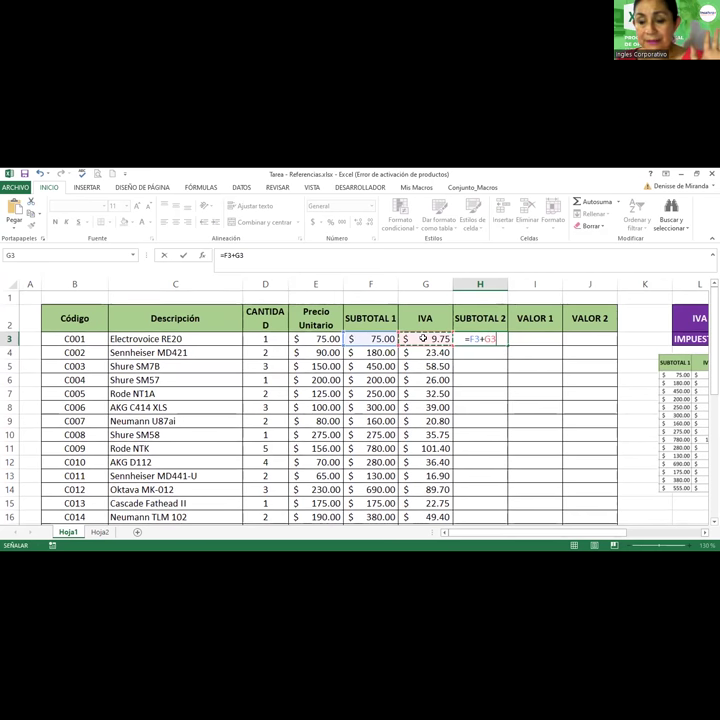
scroll(423, 339, down, 3)
scroll(423, 339, down, 2)
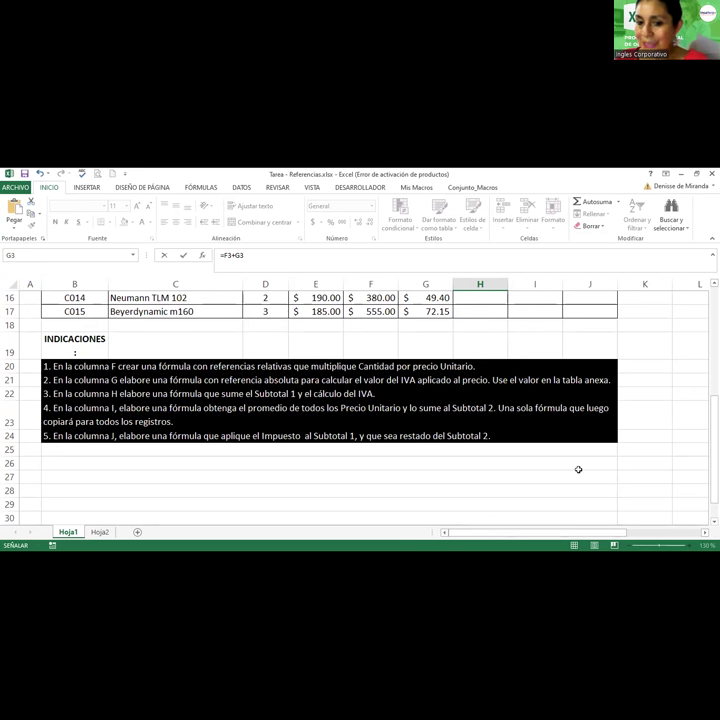
scroll(578, 469, up, 5)
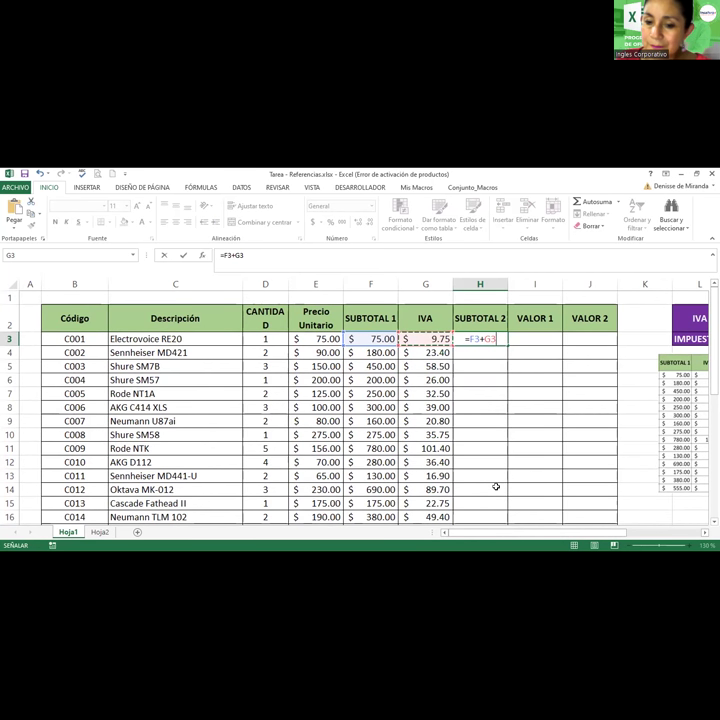
key(Return)
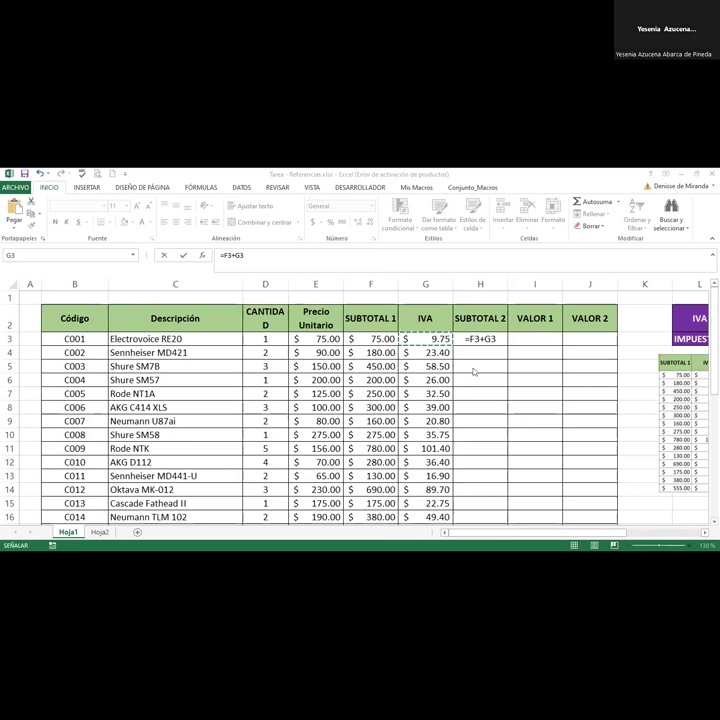
key(Return)
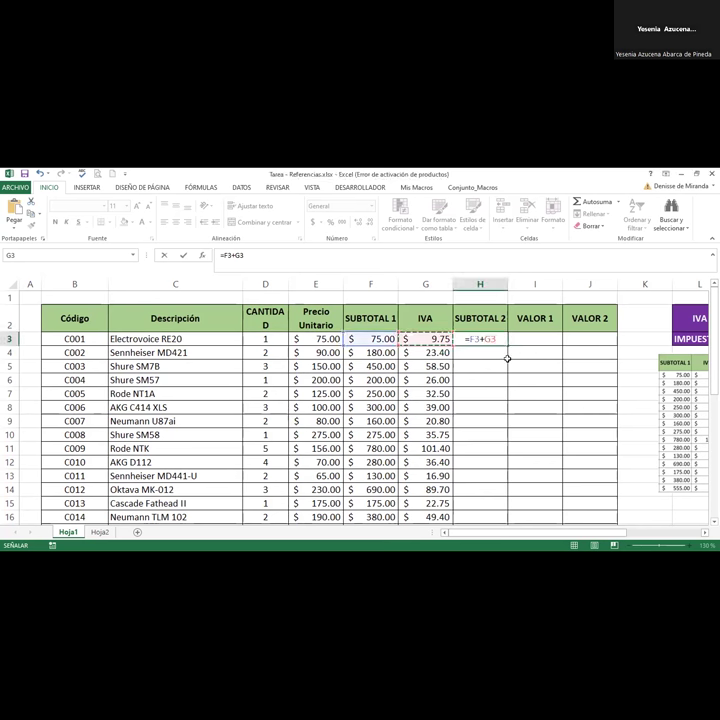
Step: Fill the SUBTOTAL 2 formula from H3 down through H17 for all products
click(480, 339)
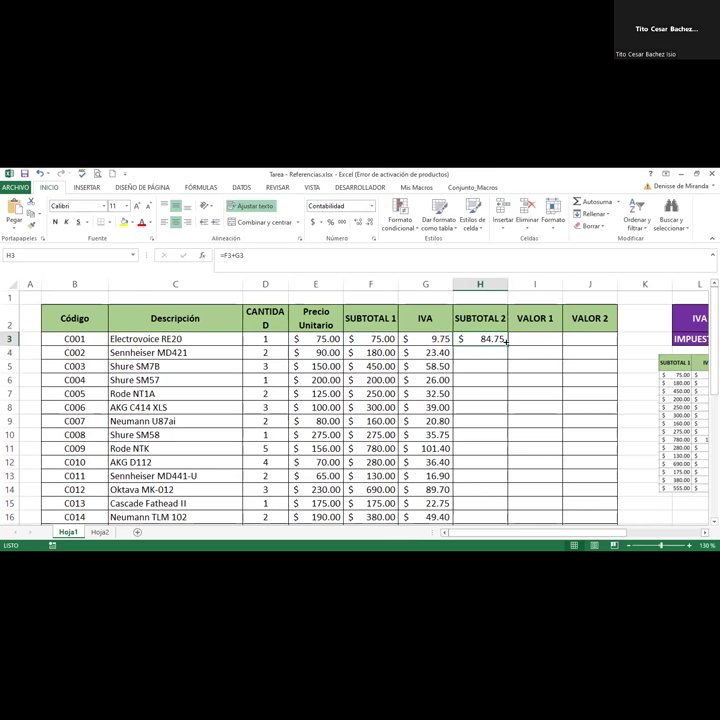
double_click(506, 343)
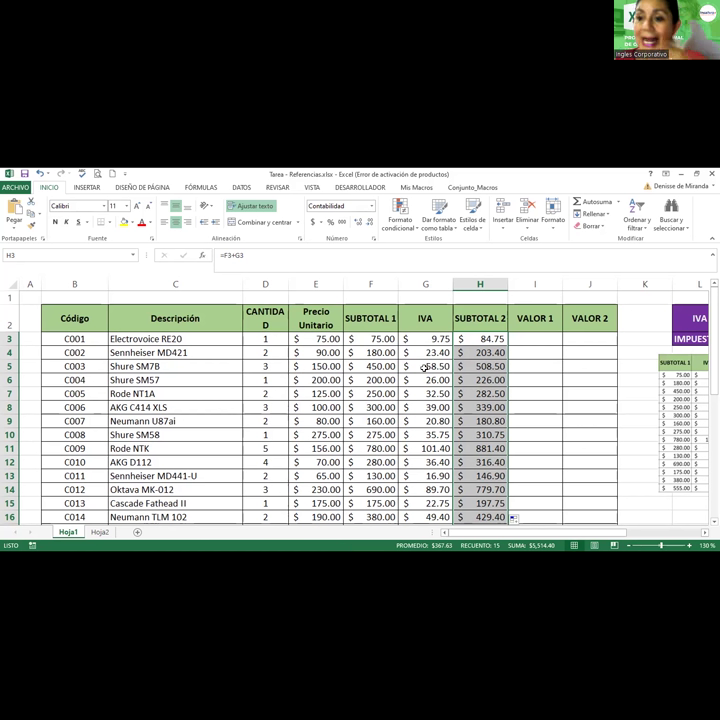
scroll(425, 367, down, 6)
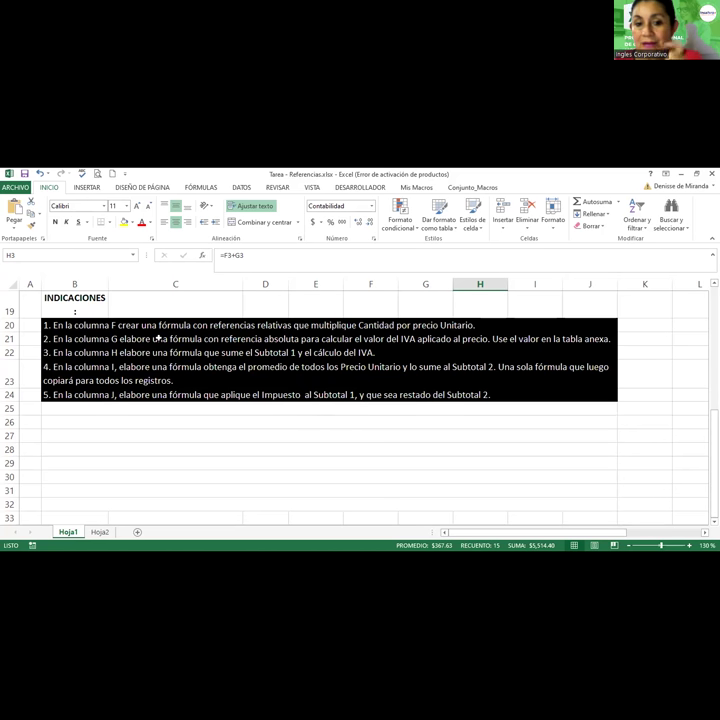
scroll(394, 365, up, 6)
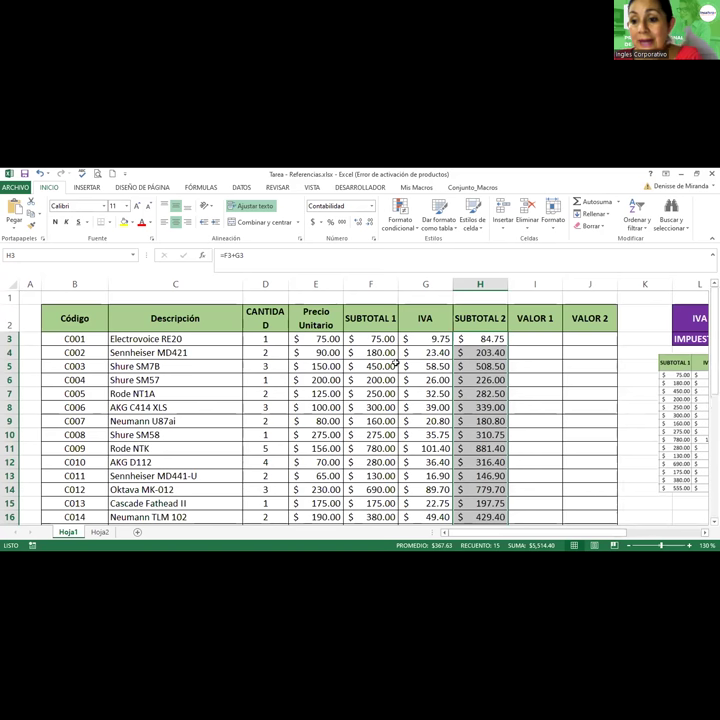
Step: Compare the expected-results picture with the table, then place it clear of the data, starting around column N
drag(609, 537, 654, 537)
click(550, 398)
drag(550, 398, 430, 382)
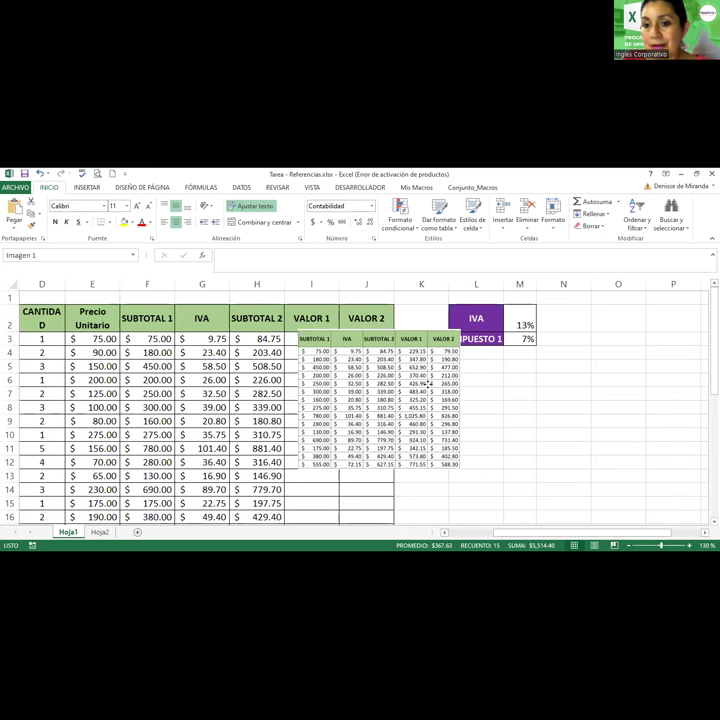
drag(429, 384, 690, 385)
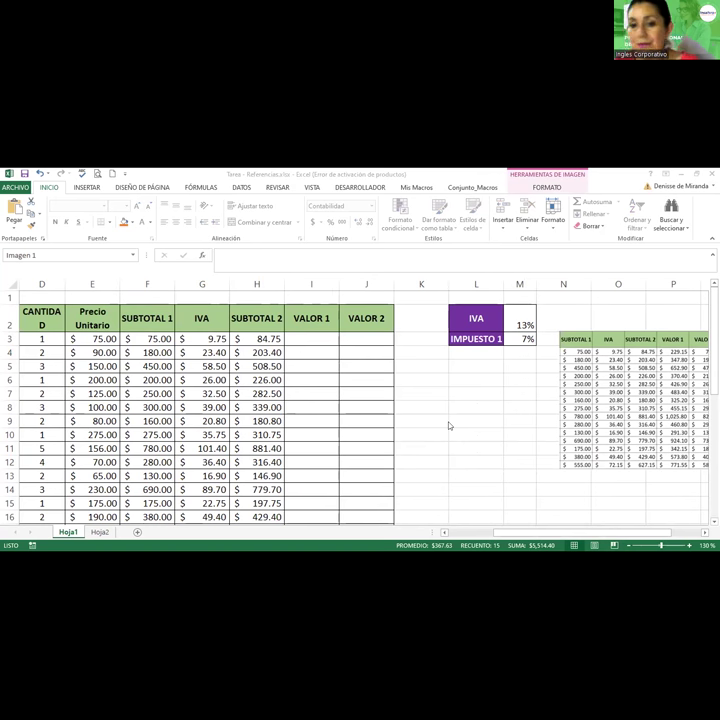
Step: Read instruction 4 in the INDICACIONES below the table and select I3, the first VALOR 1 cell
scroll(450, 424, down, 5)
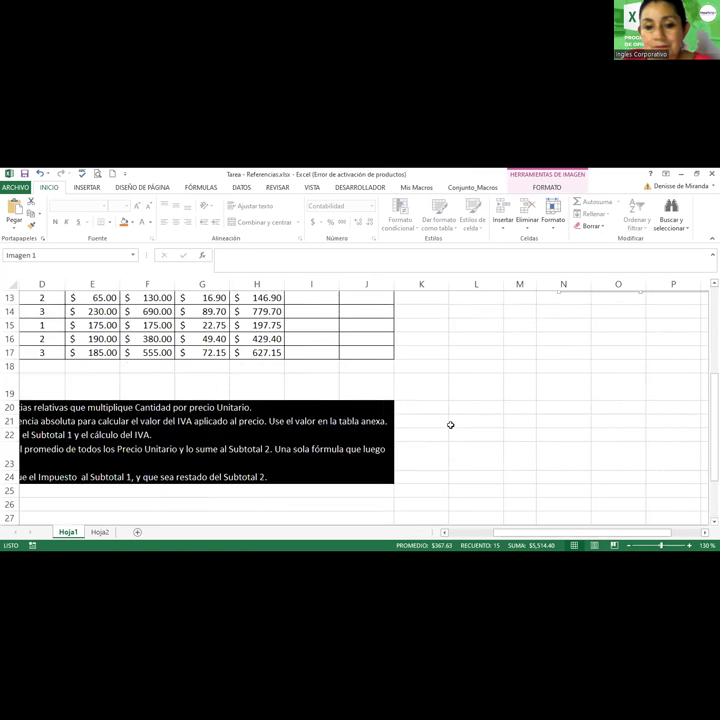
scroll(507, 487, left, 3)
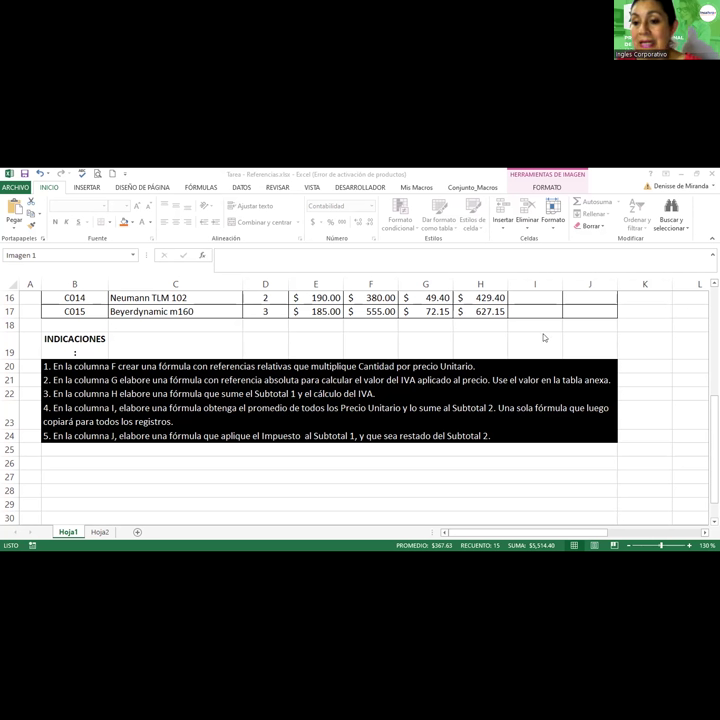
scroll(542, 333, up, 5)
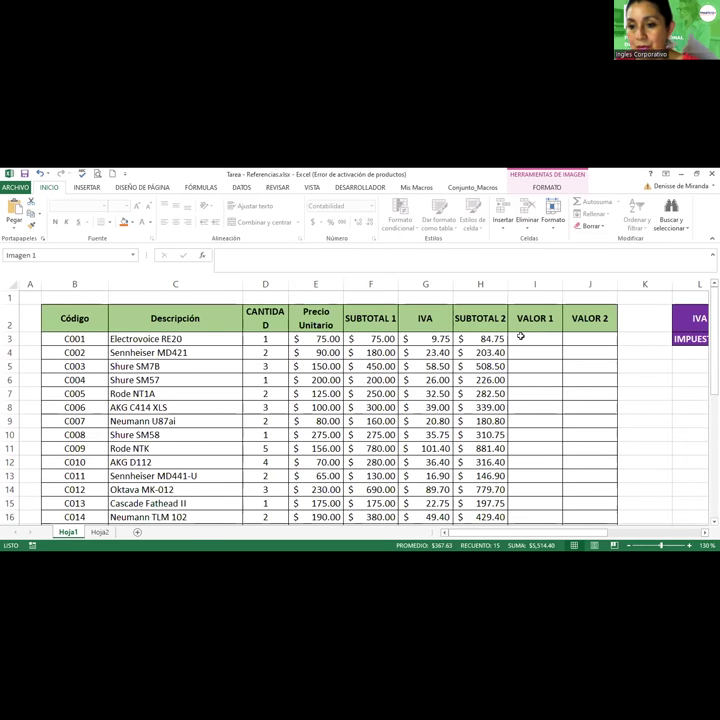
click(522, 338)
scroll(524, 358, down, 6)
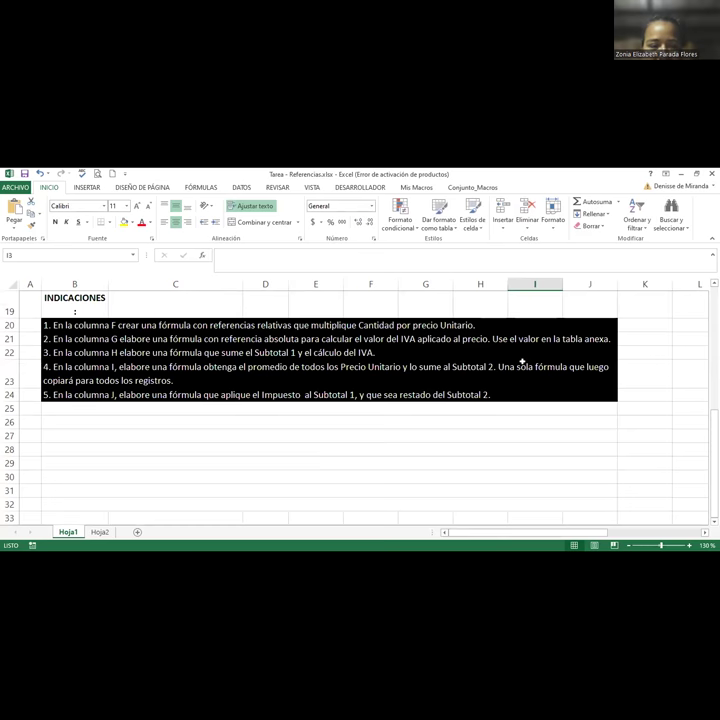
scroll(522, 362, up, 6)
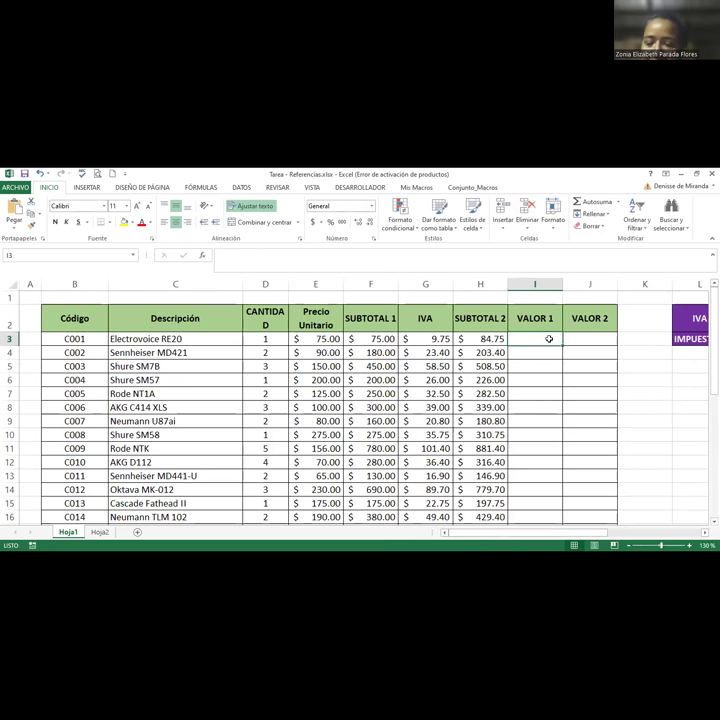
text(=)
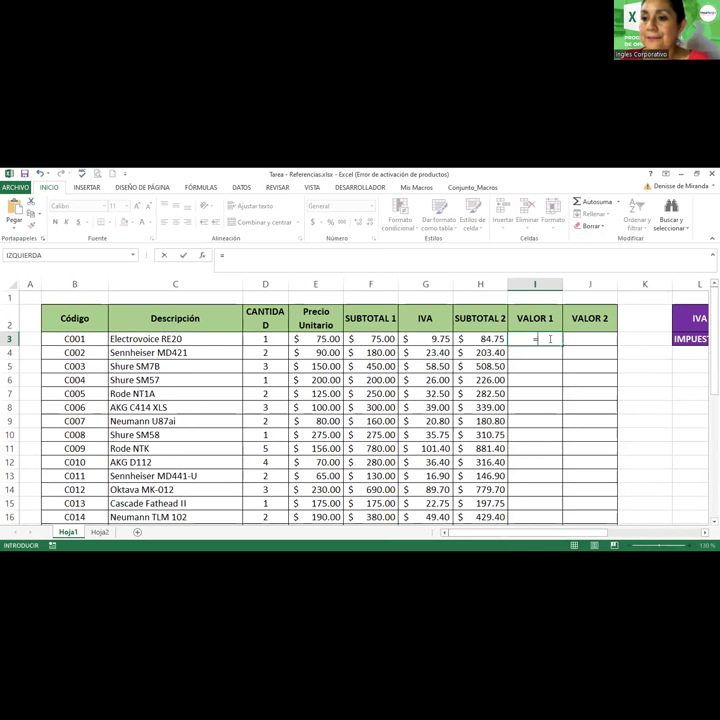
text(promedio)
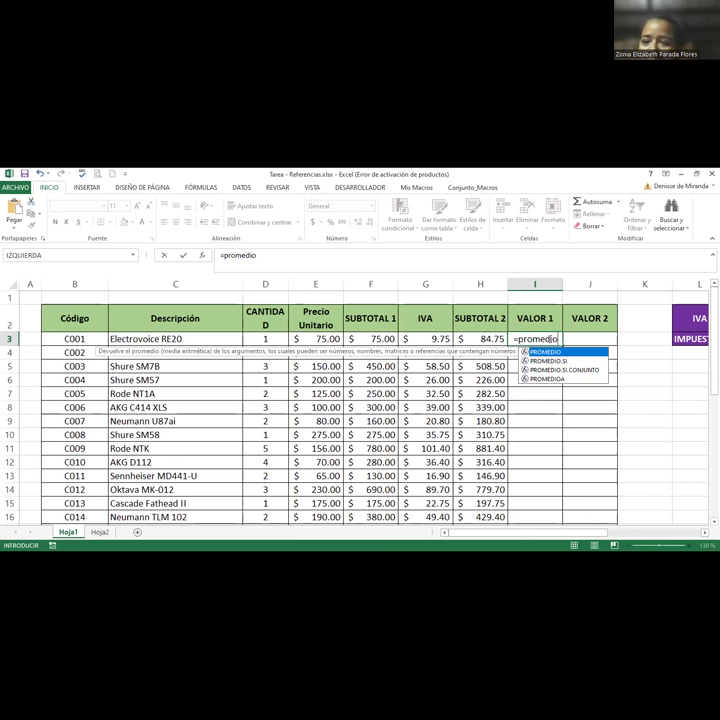
text(()
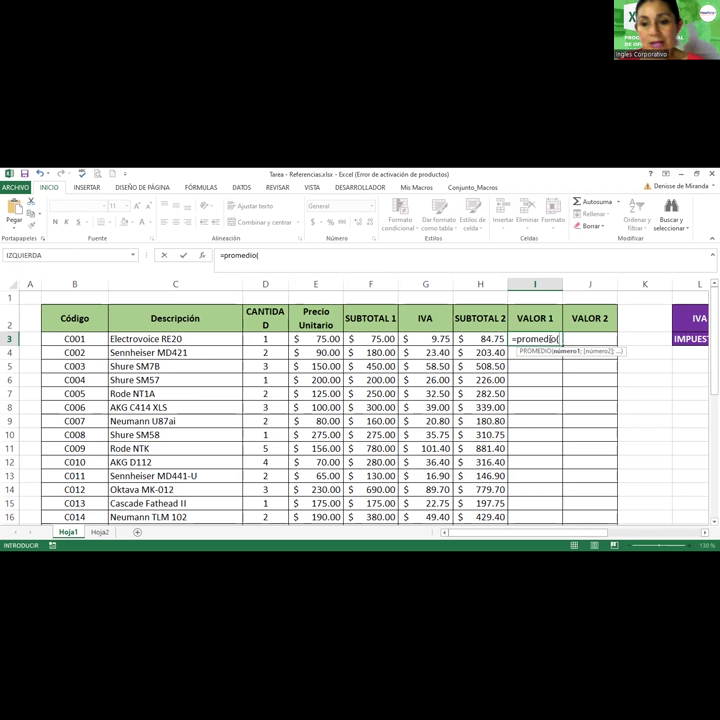
click(323, 338)
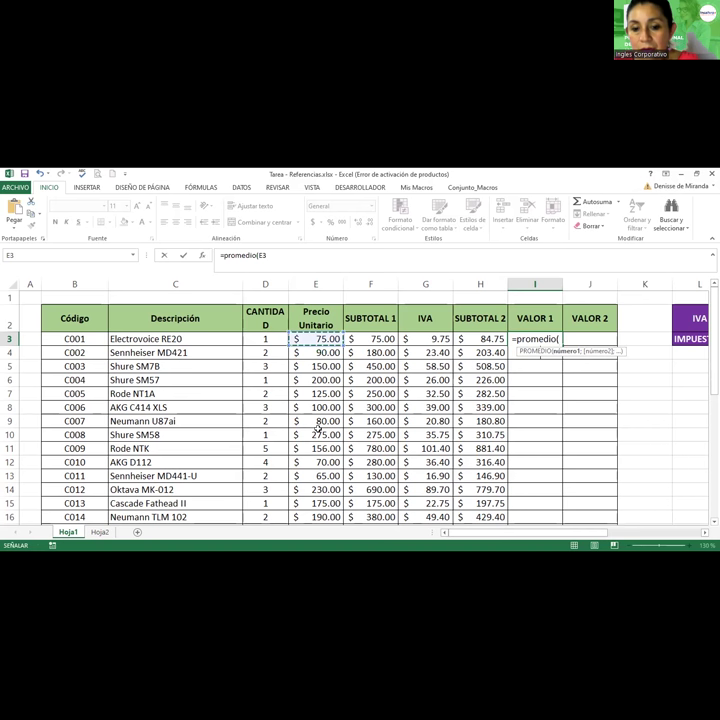
drag(317, 399, 353, 394)
scroll(353, 394, down, 2)
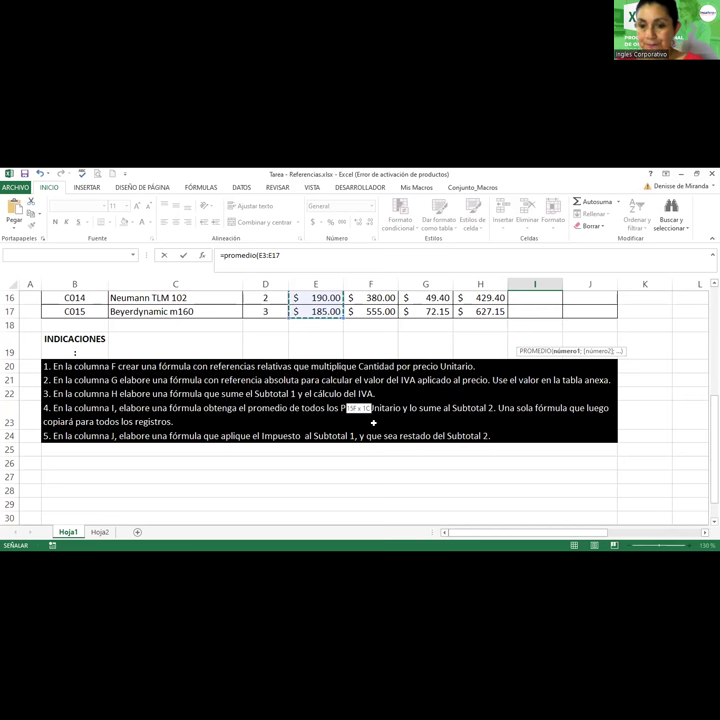
scroll(373, 423, up, 5)
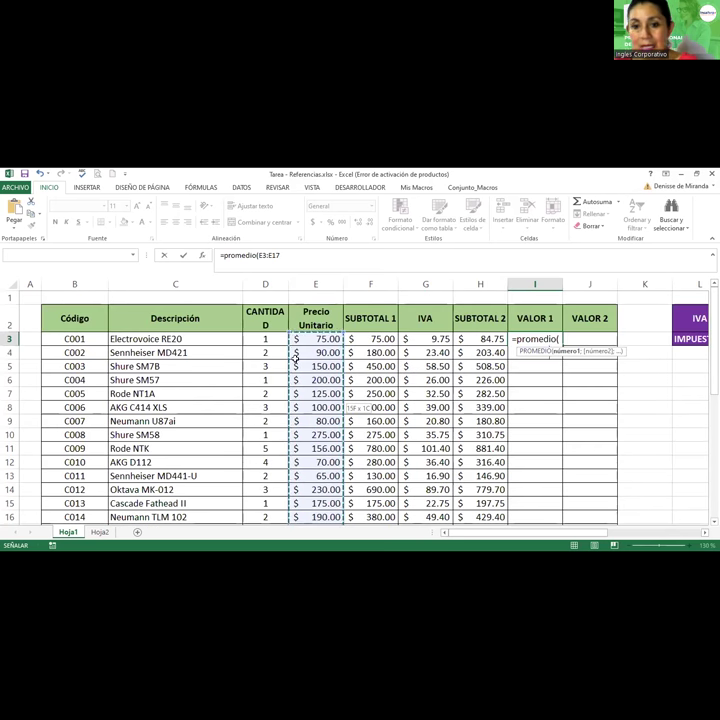
click(318, 352)
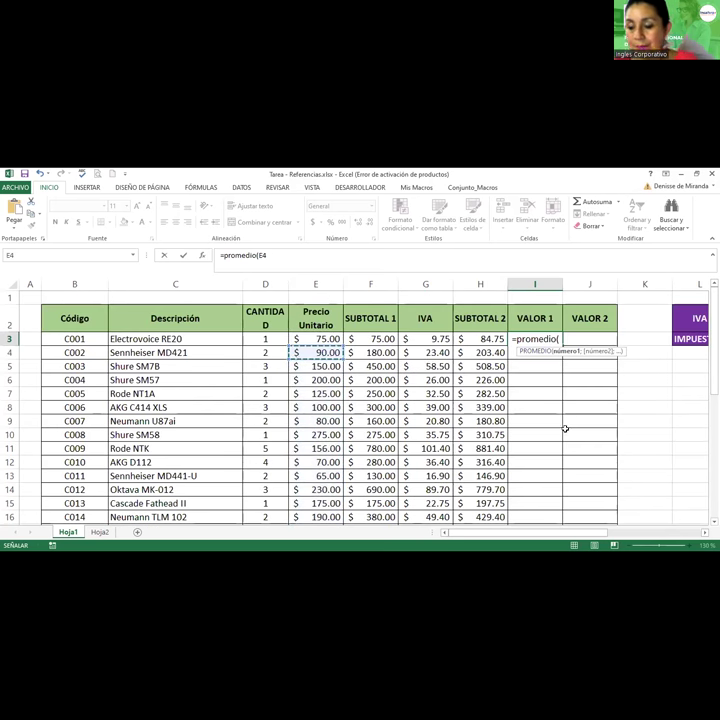
click(313, 339)
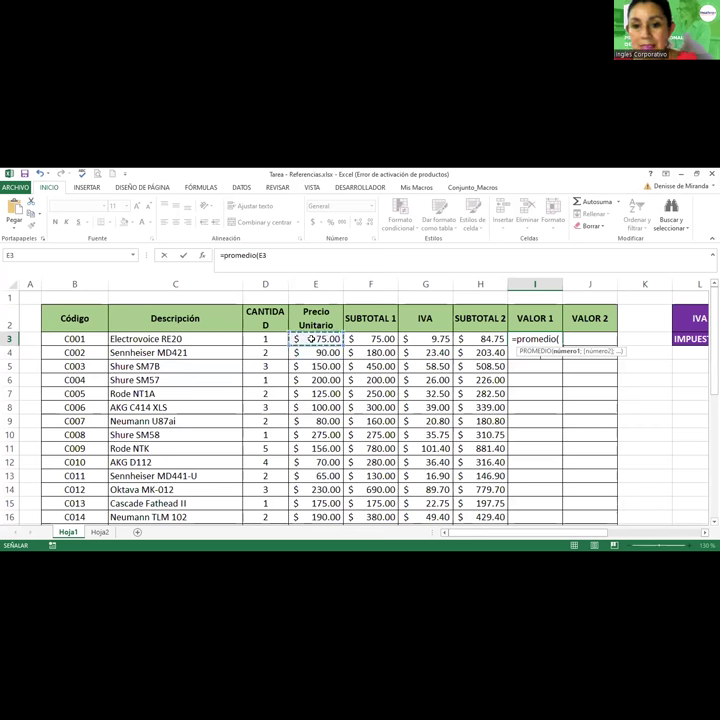
drag(307, 442, 299, 538)
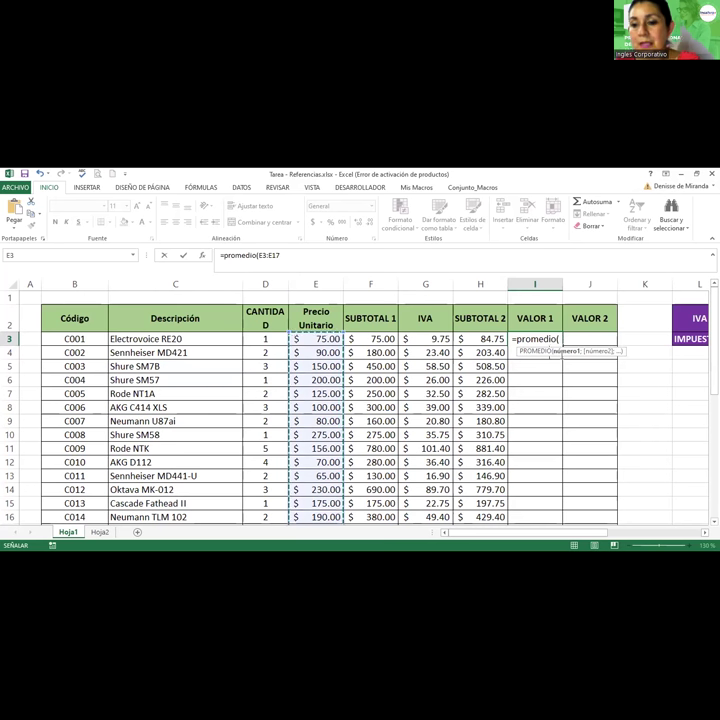
click(585, 340)
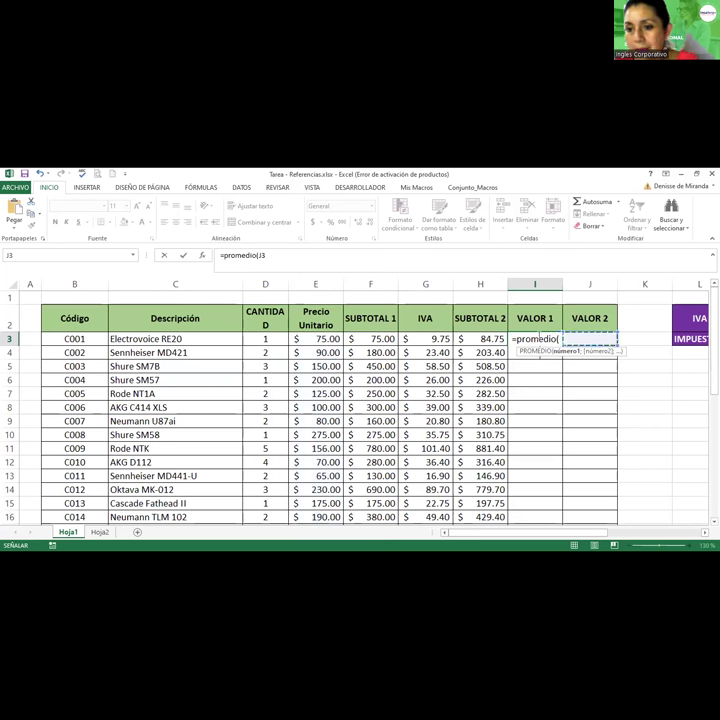
drag(533, 351, 540, 365)
text(I4)
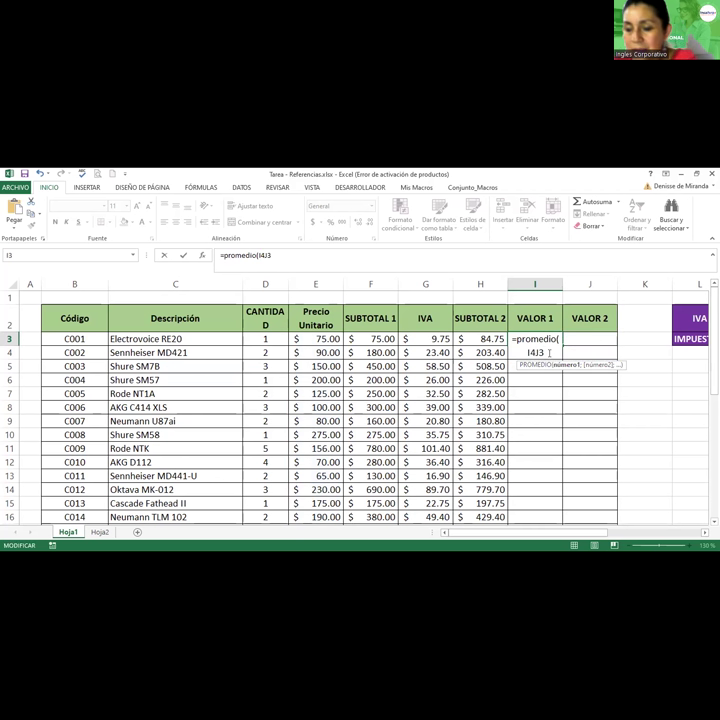
key(BackSpace)
key(BackSpace)
key(Delete)
key(Delete)
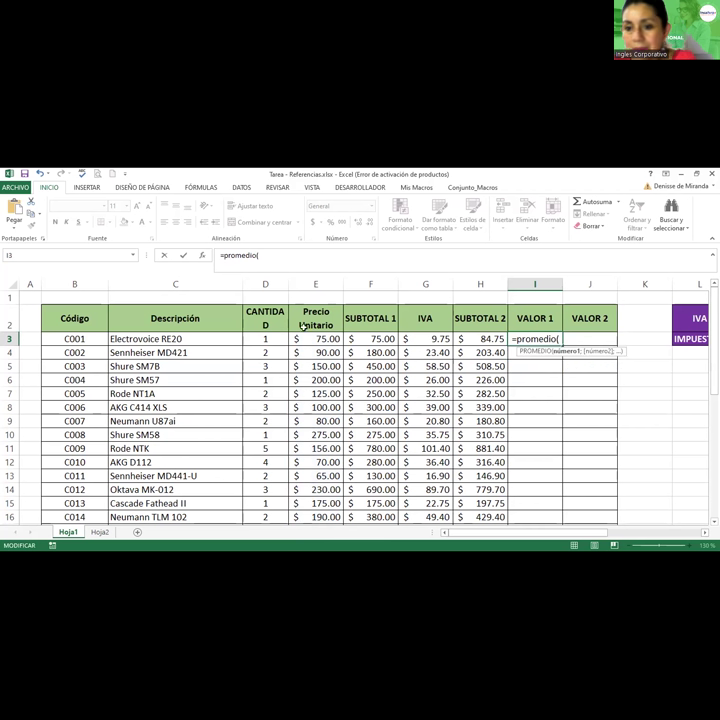
click(310, 338)
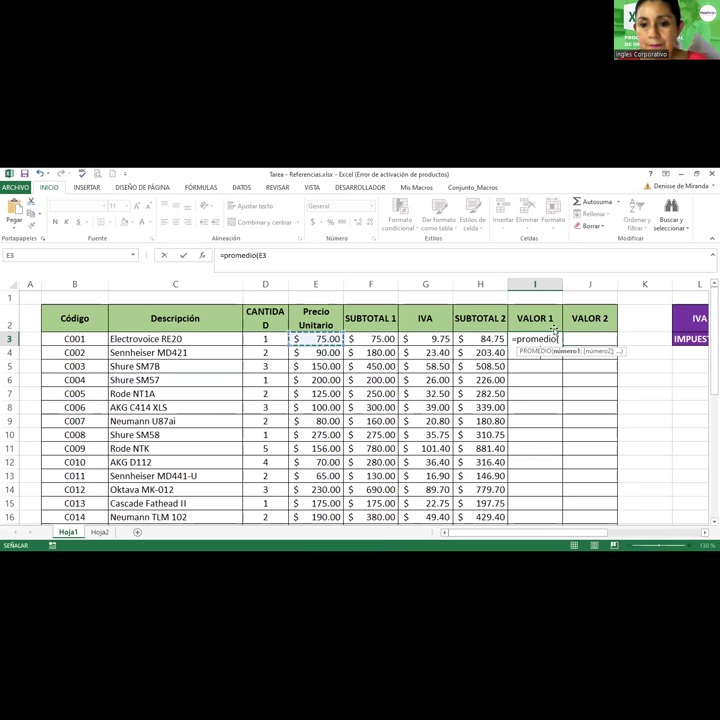
key(ctrl+a)
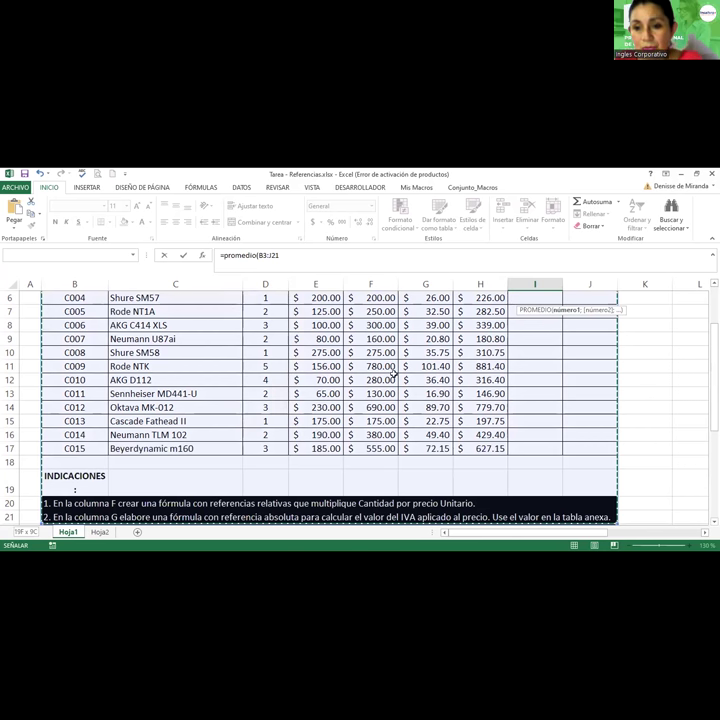
key(Escape)
Step: Begin the VALOR 1 formula in I3 with =promedio(E3:E17) to average all the Precio Unitario values
scroll(527, 339, up, 1)
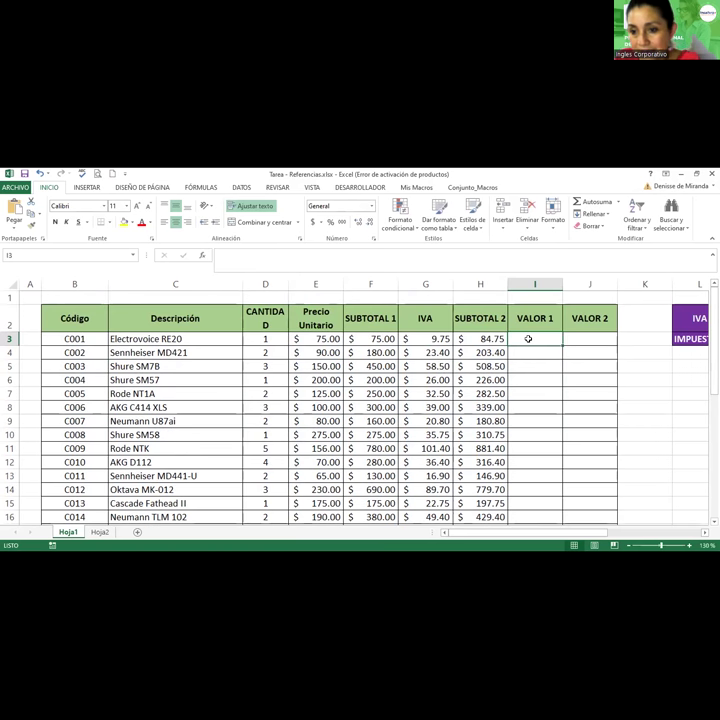
text(=)
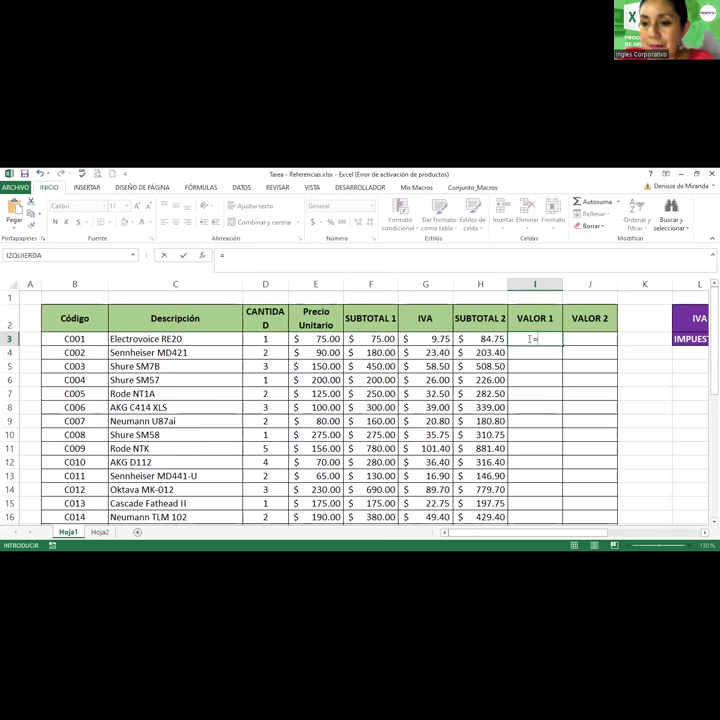
text(promedio()
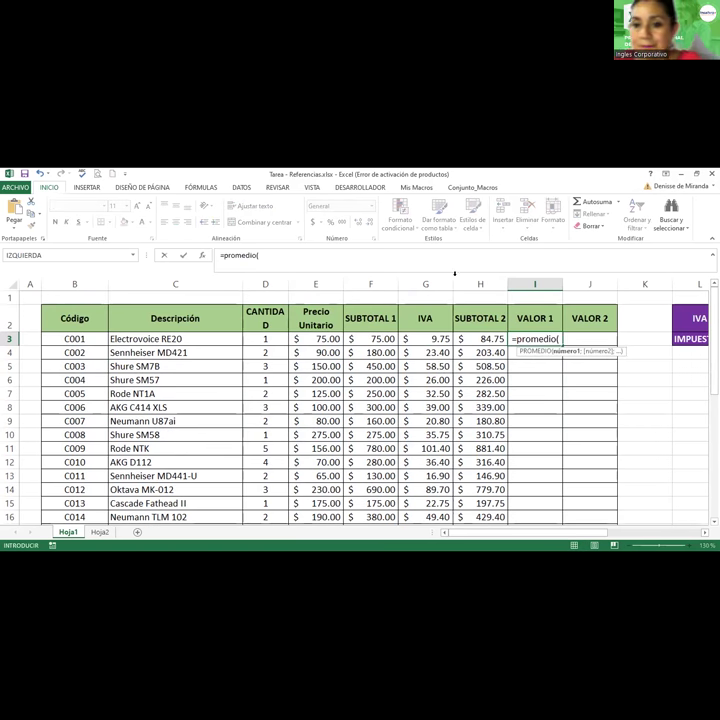
click(321, 340)
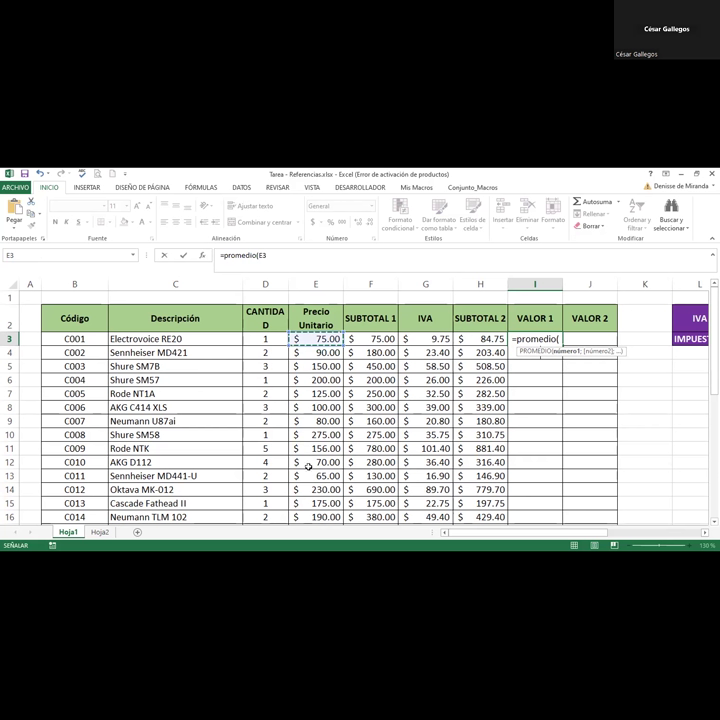
scroll(309, 467, down, 3)
shift+click(333, 408)
scroll(370, 300, up, 3)
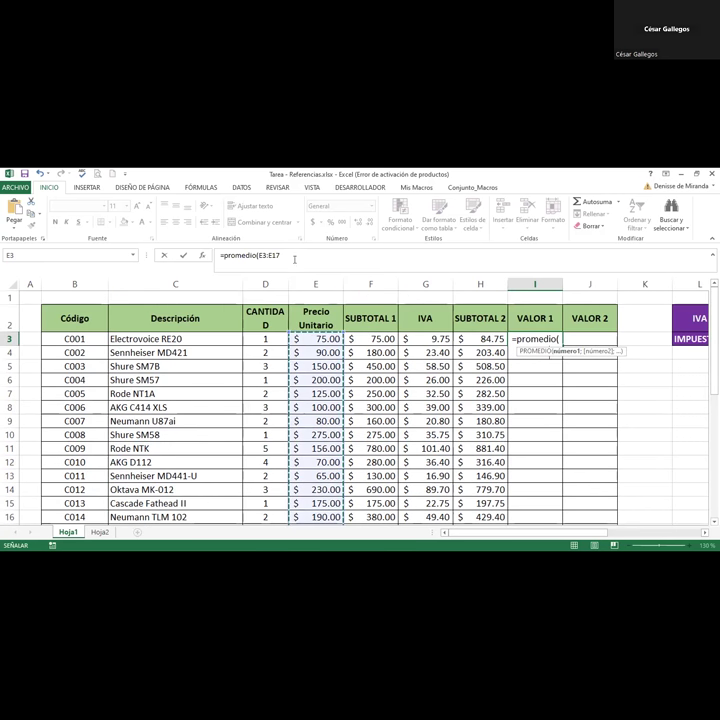
click(294, 258)
click(293, 256)
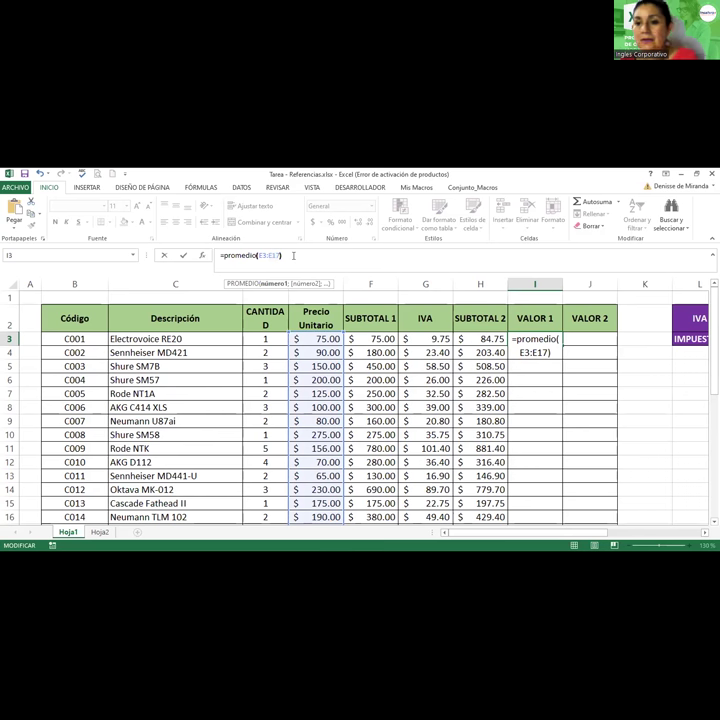
text())
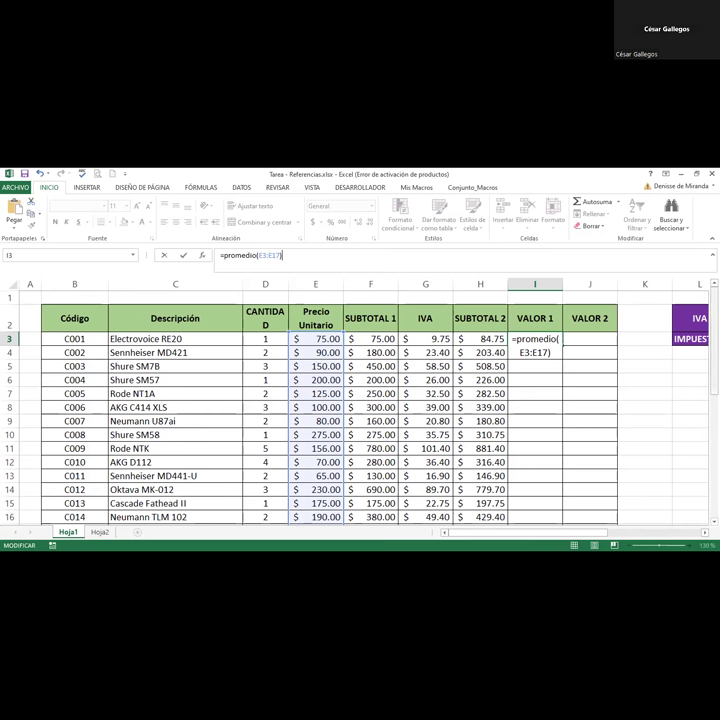
Step: Complete the I3 formula as =promedio(E3:E17)+H3 to add SUBTOTAL 2, and compare its result with the expected-results picture
scroll(360, 400, down, 4)
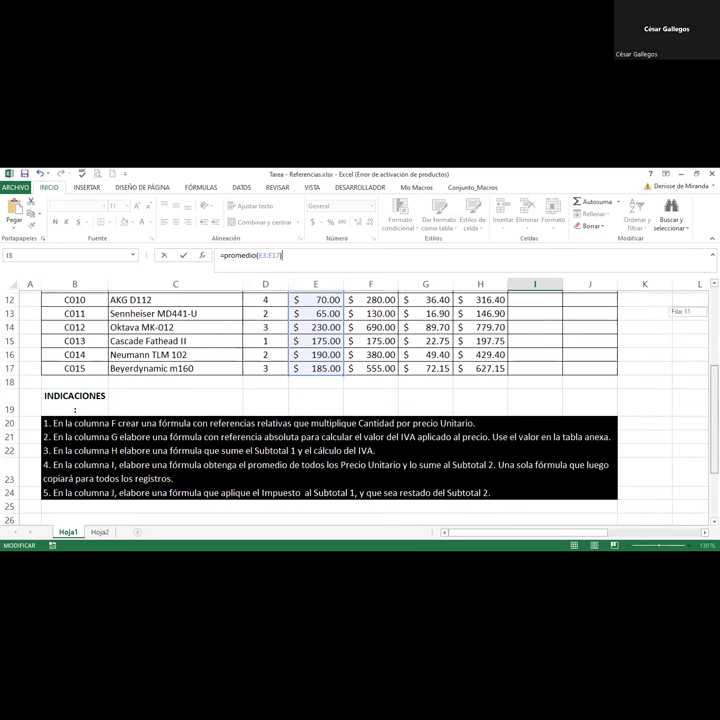
scroll(360, 400, down, 1)
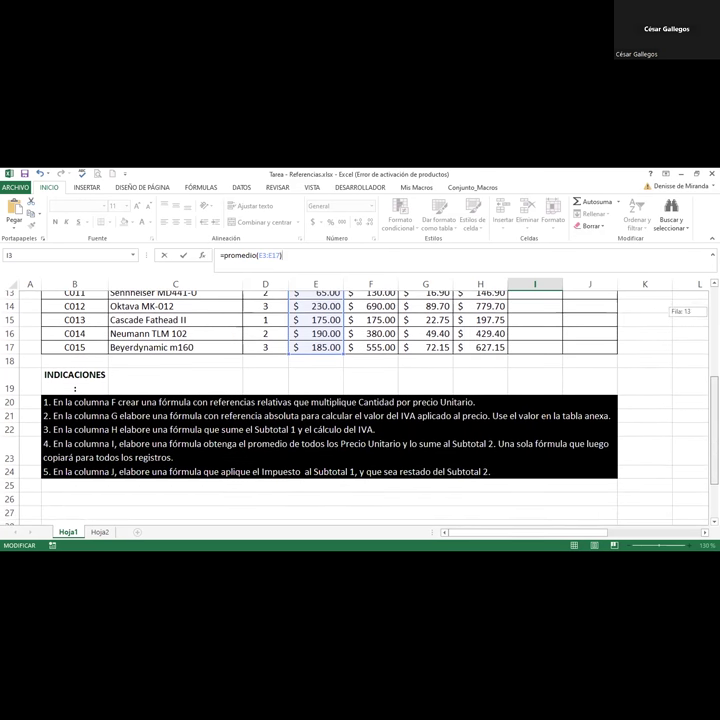
scroll(360, 400, up, 1)
scroll(581, 342, up, 4)
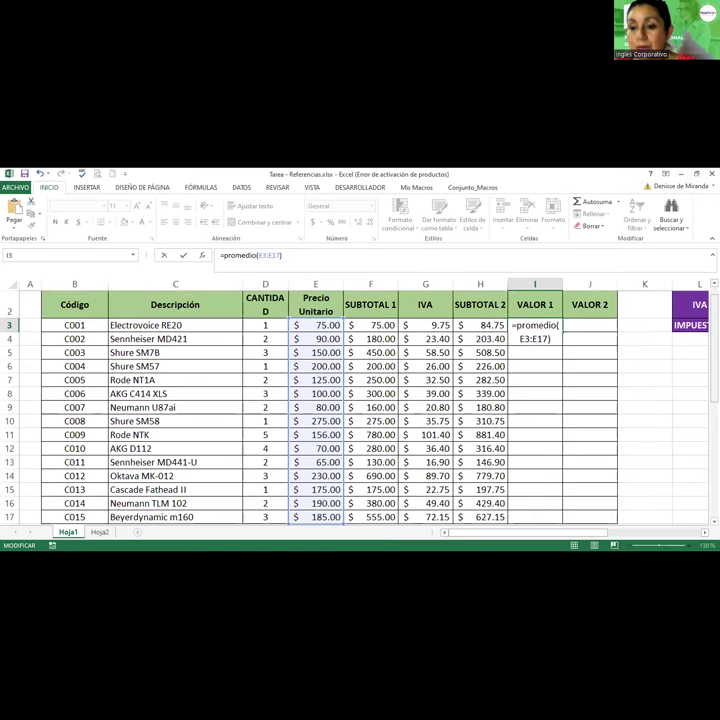
click(549, 340)
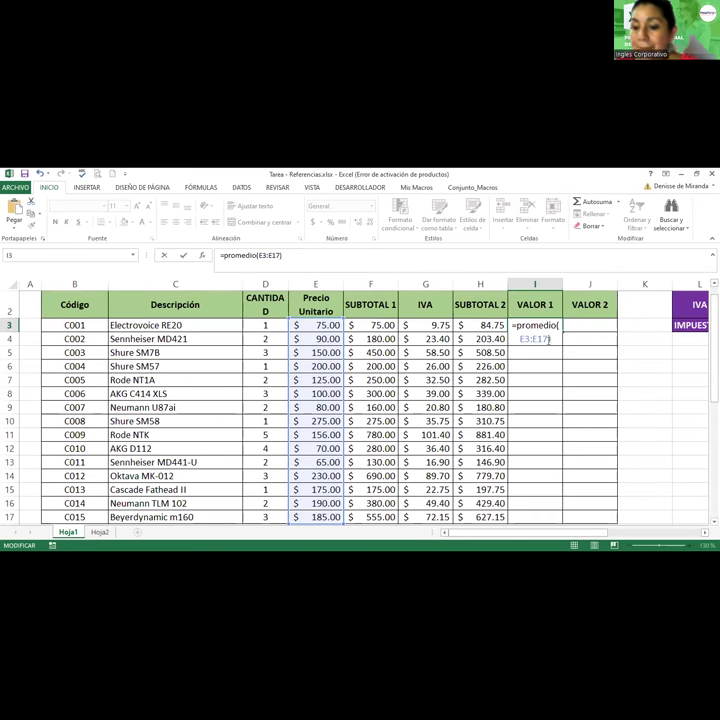
text(+)
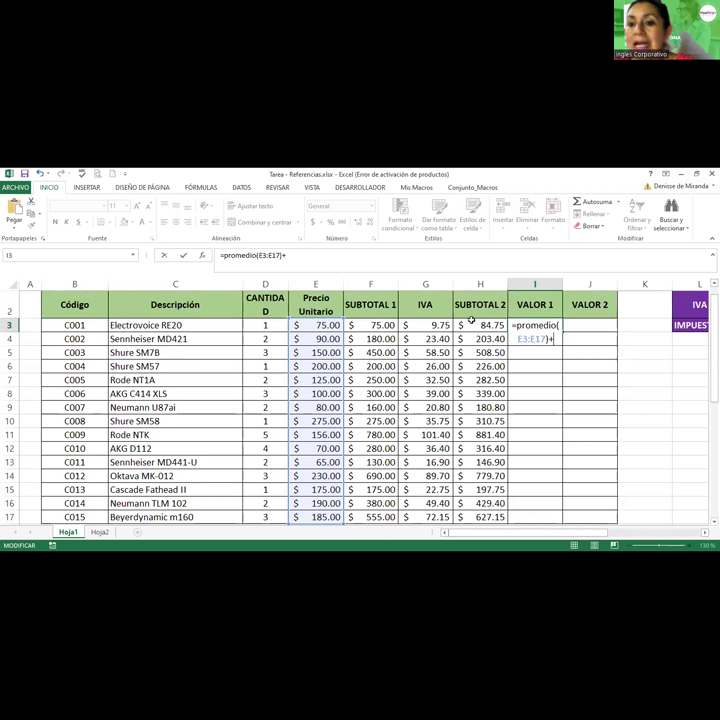
click(471, 325)
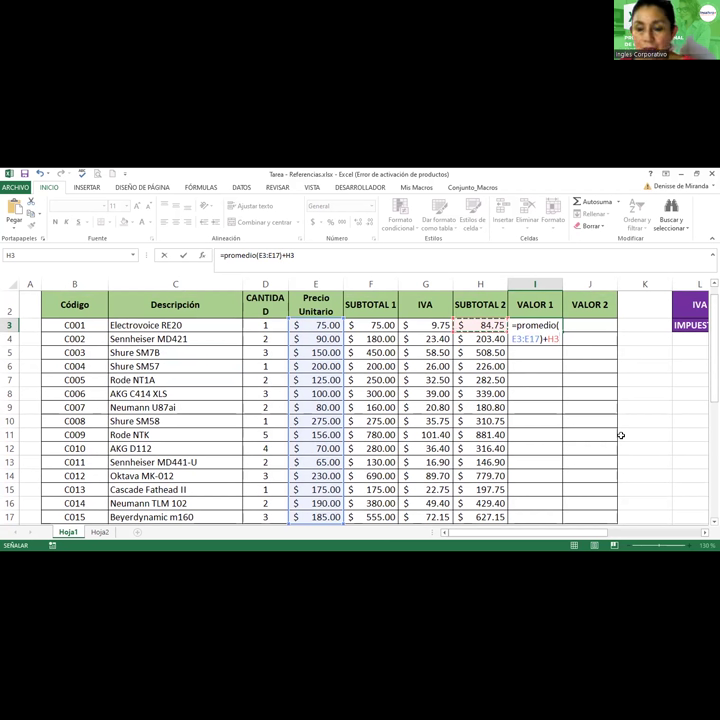
key(Return)
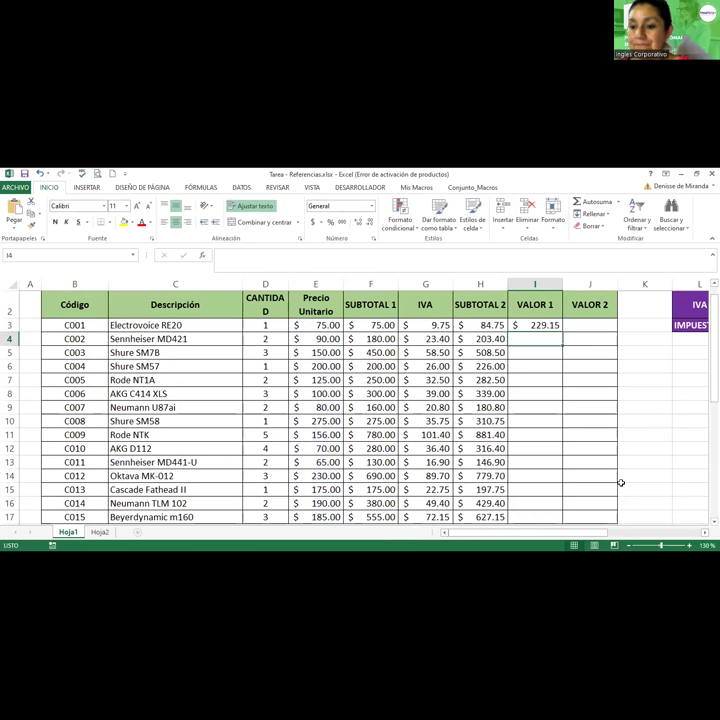
scroll(621, 483, right, 4)
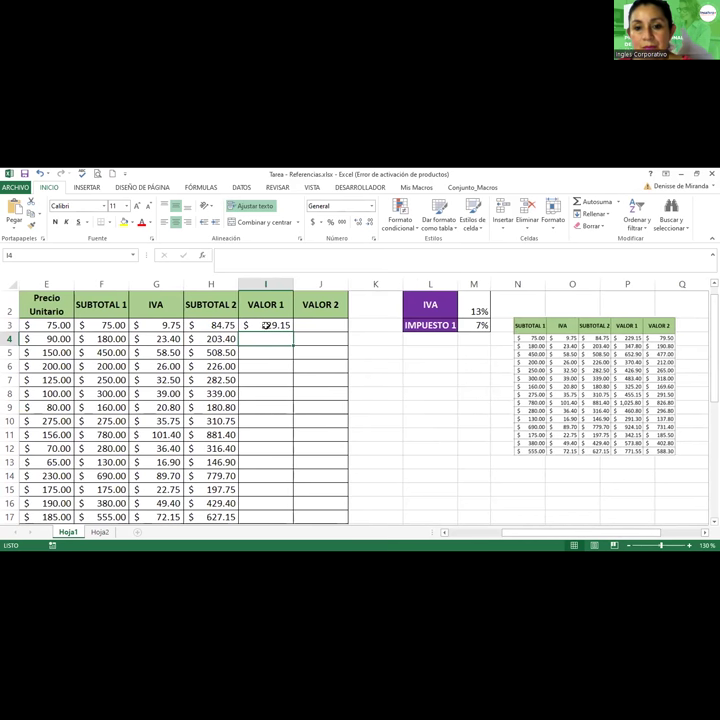
click(265, 325)
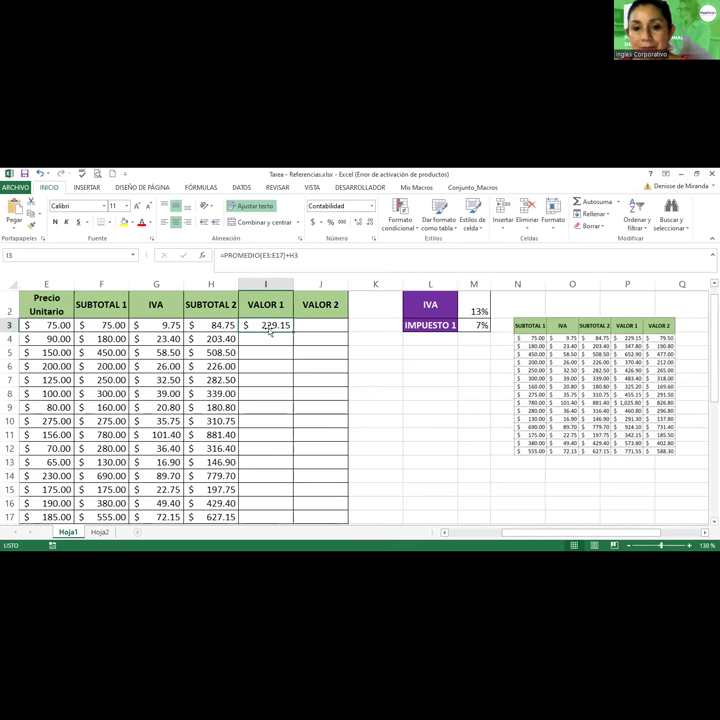
Step: Try copying the I3 formula with its relative range down the VALOR 1 column to I13
drag(292, 331, 285, 395)
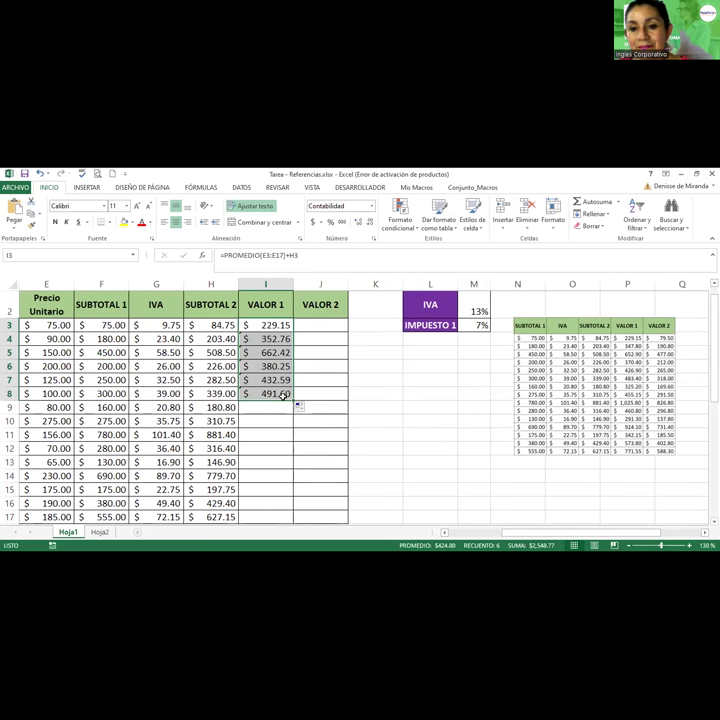
drag(292, 400, 289, 463)
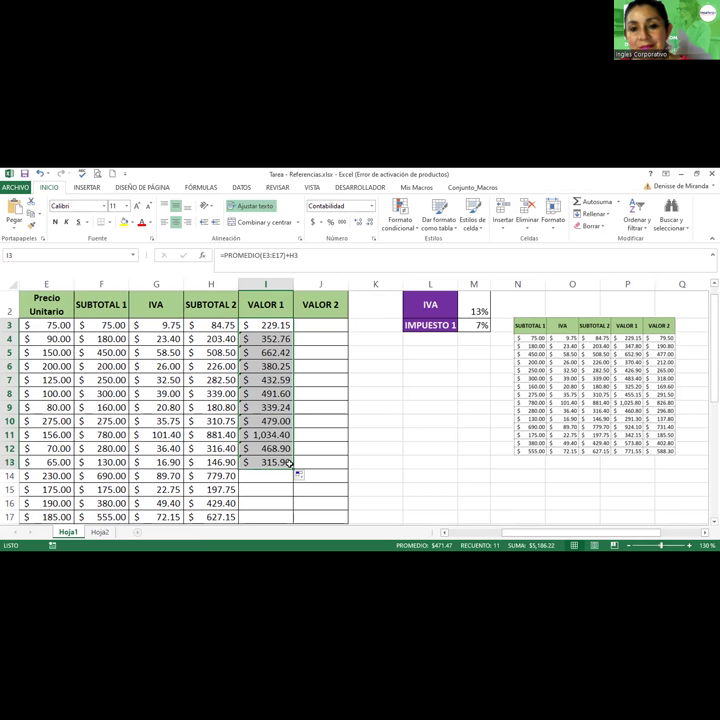
click(268, 322)
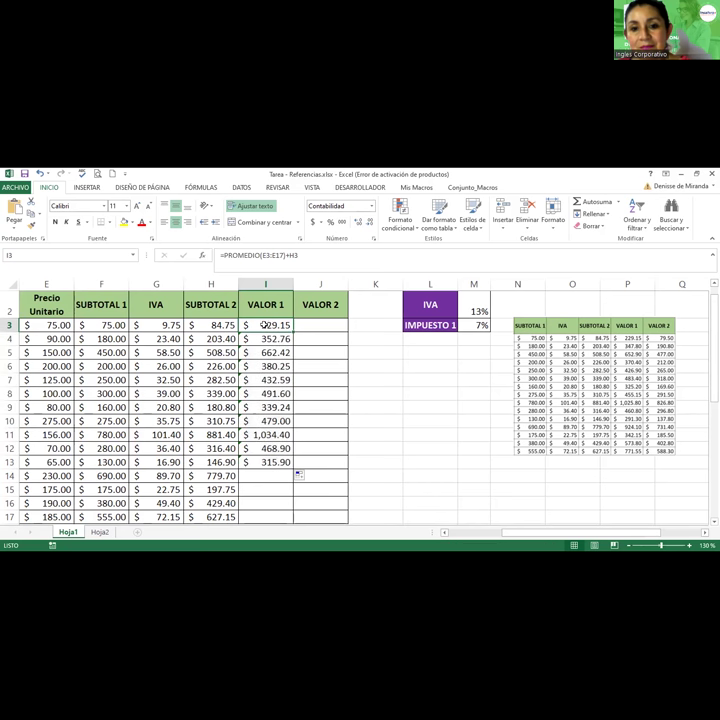
key(ctrl+Down)
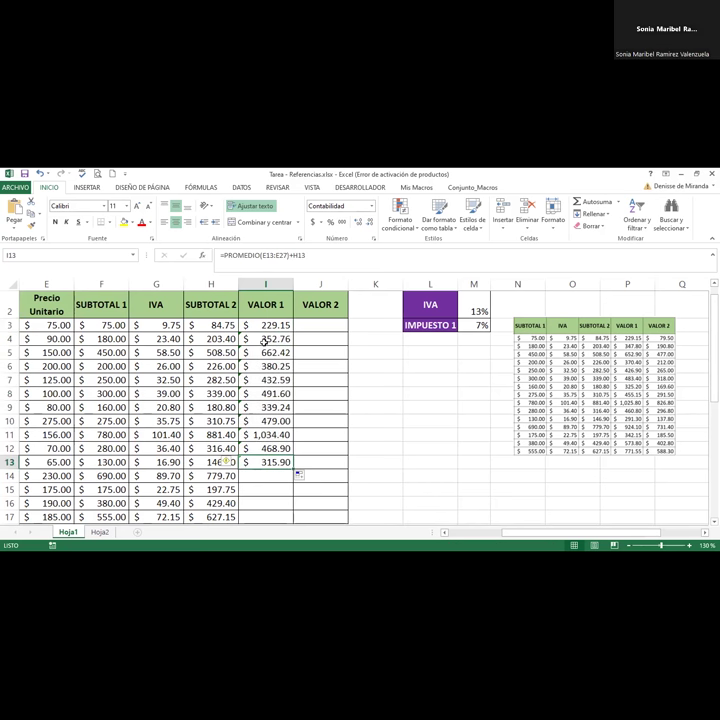
Step: Examine the copied formulas in I12 and I13 to see which Precio Unitario cells their PROMEDIO ranges cover
scroll(264, 342, down, 3)
click(265, 311)
double_click(266, 311)
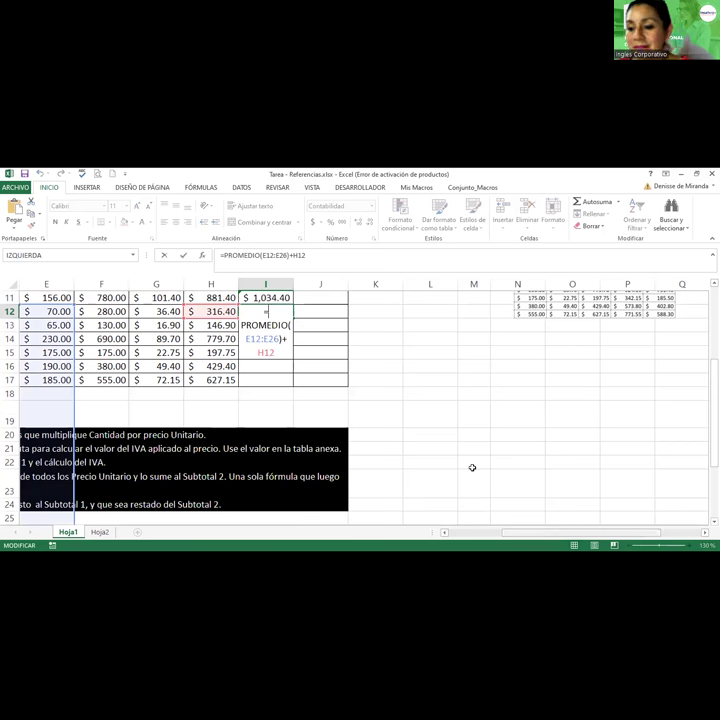
scroll(472, 467, left, 4)
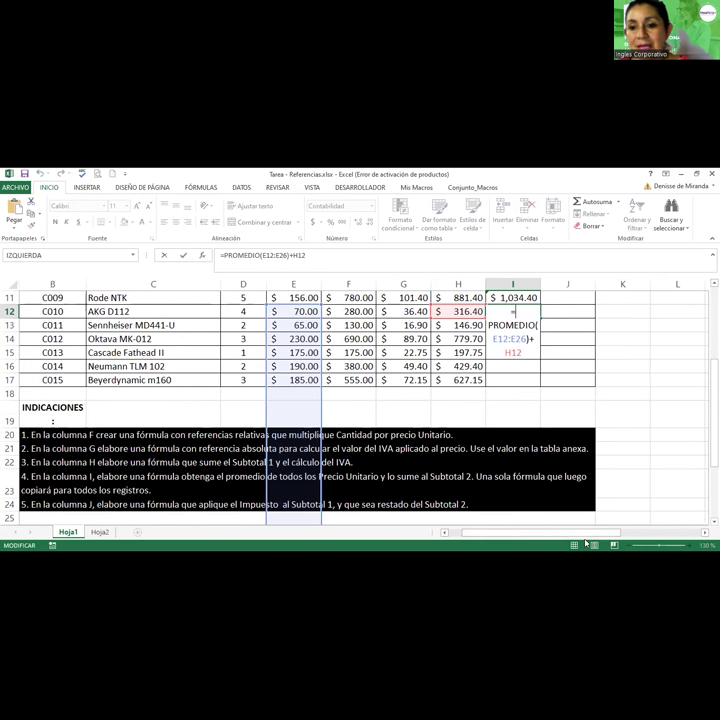
key(Return)
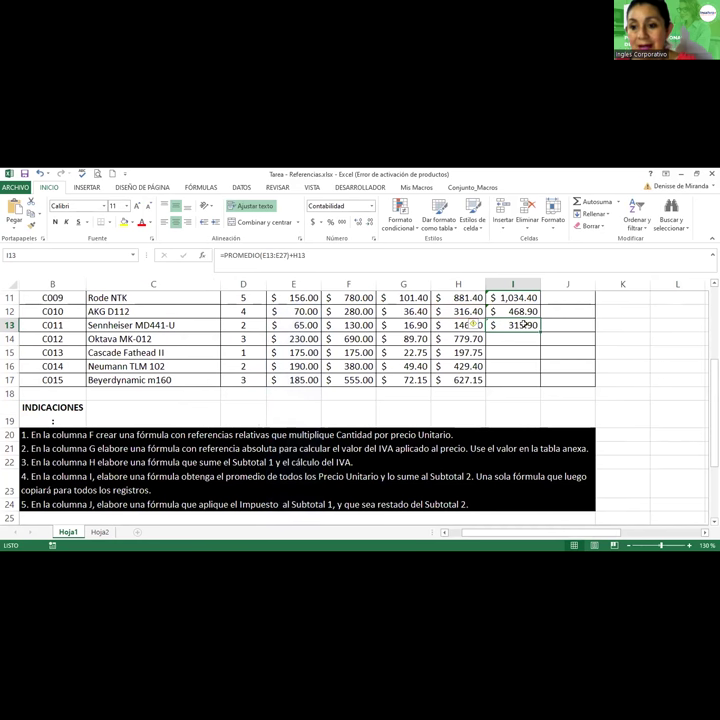
double_click(524, 324)
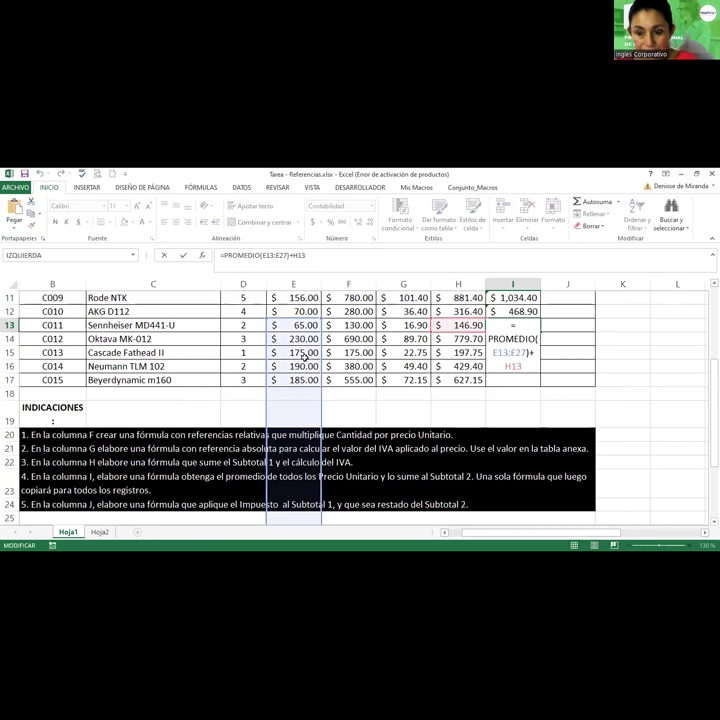
key(Escape)
click(503, 336)
click(497, 309)
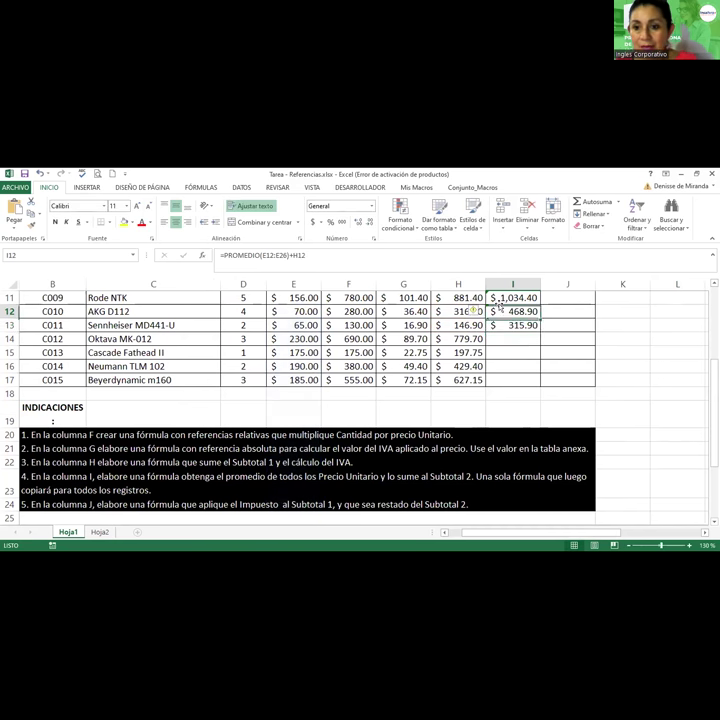
scroll(492, 308, up, 4)
click(489, 310)
scroll(498, 405, down, 4)
double_click(532, 297)
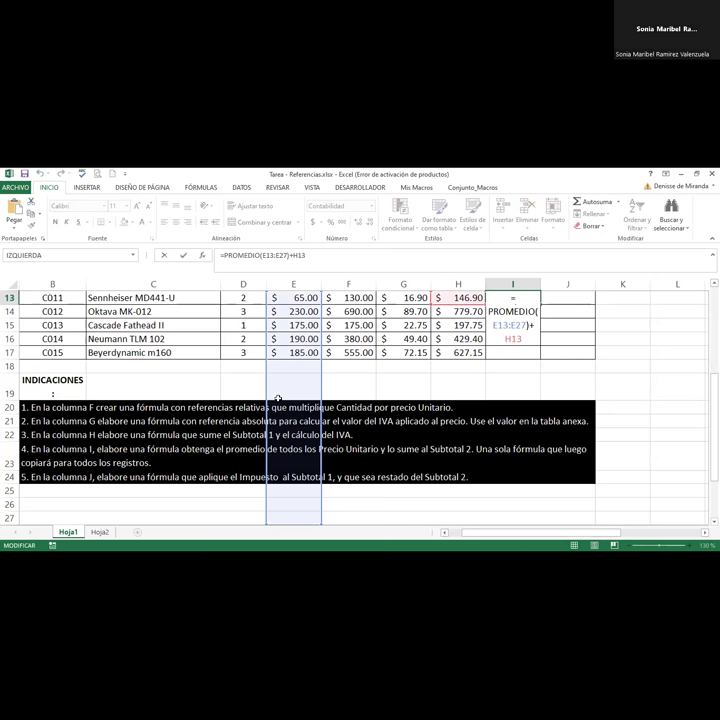
scroll(278, 398, down, 3)
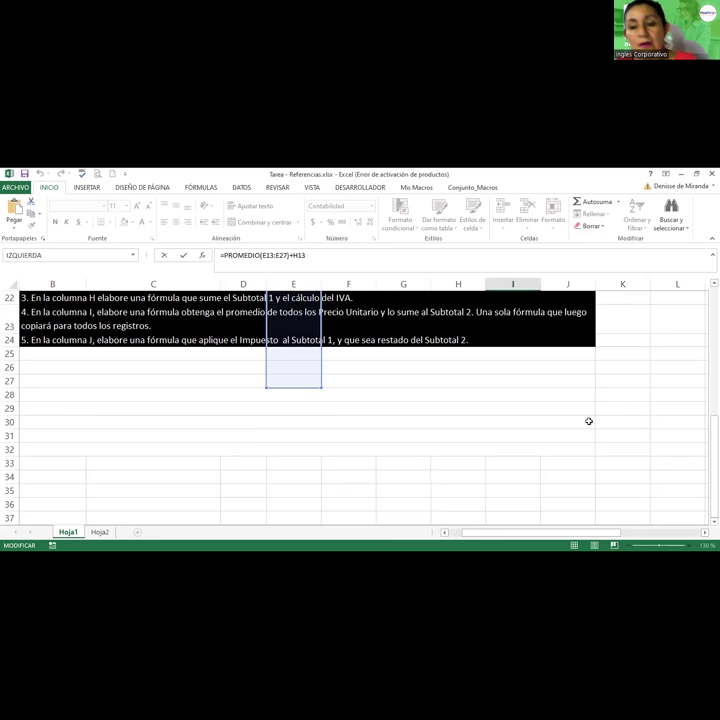
key(ctrl+Return)
Step: Delete the copied VALOR 1 formulas in I4:I13, keeping only the one in I3
drag(712, 430, 712, 407)
click(503, 339)
key(shift+Down)
key(shift+Down)
key(shift+Down)
key(shift+Down)
key(shift+Down)
key(shift+Down)
key(shift+Down)
key(shift+Down)
key(shift+Down)
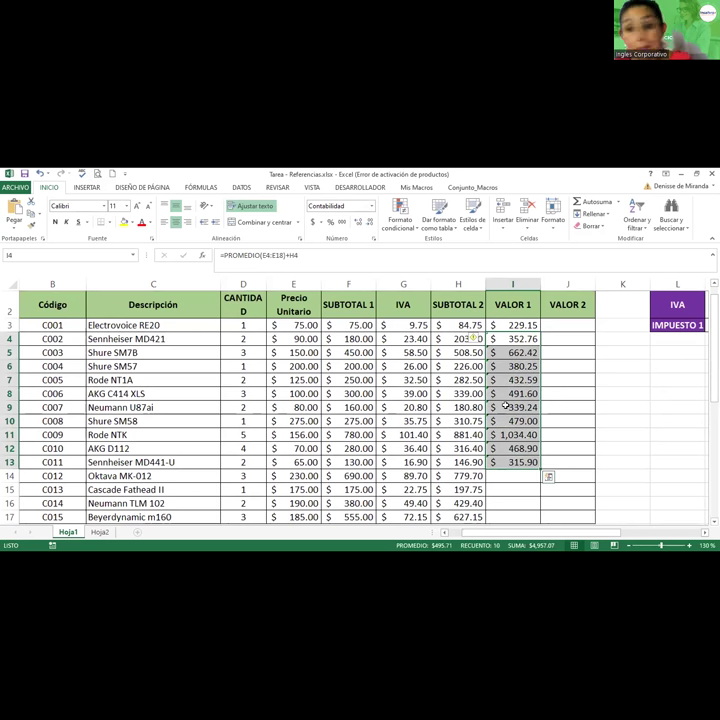
key(Delete)
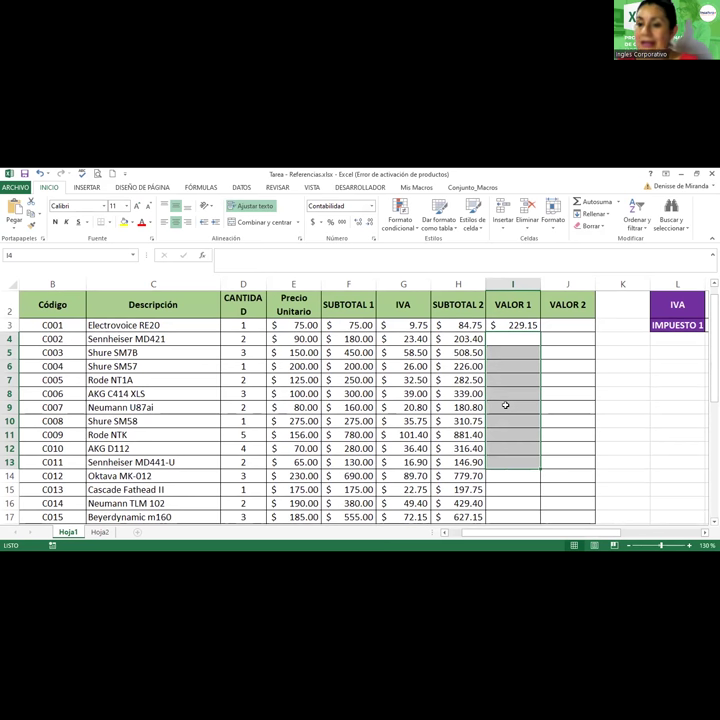
Step: Make the averaged range in I3 absolute so the formula reads =PROMEDIO($E$3:$E$17)+H3
click(510, 326)
double_click(510, 326)
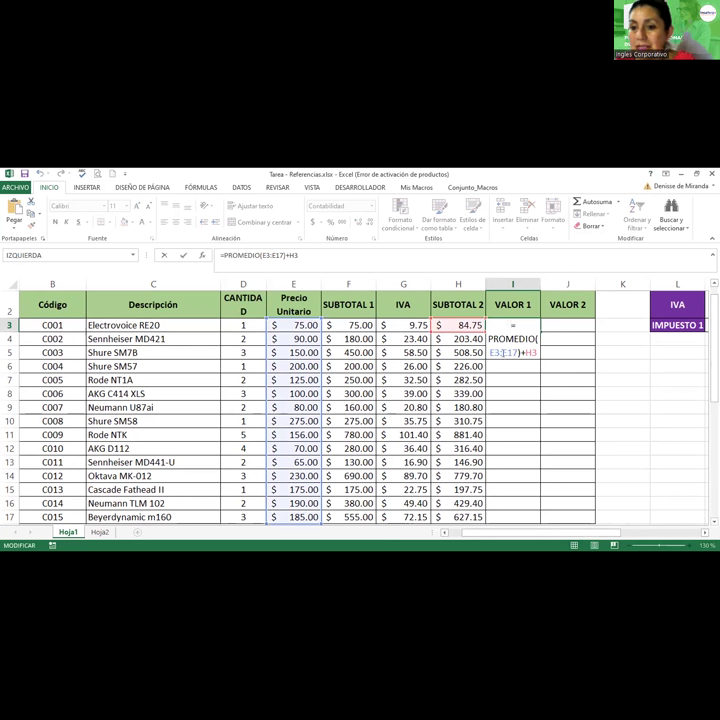
click(493, 352)
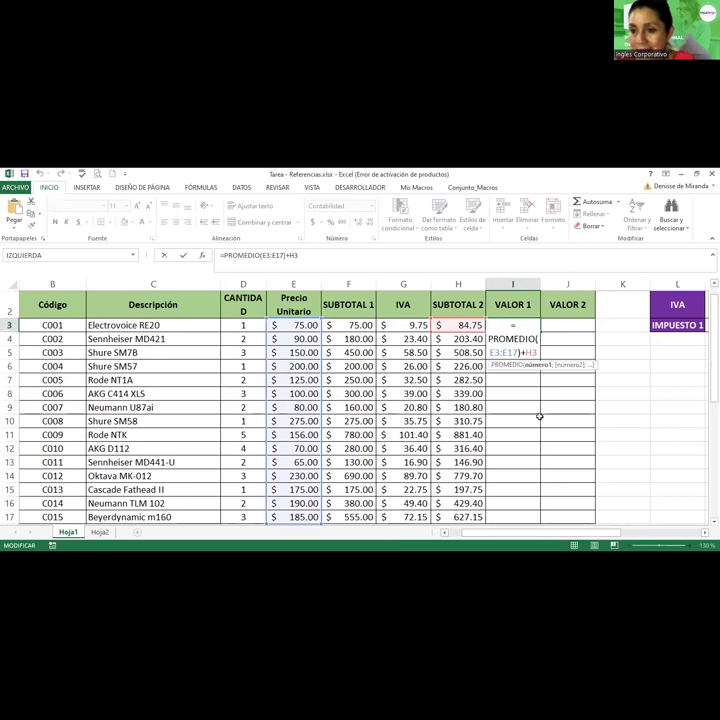
key(F4)
click(517, 353)
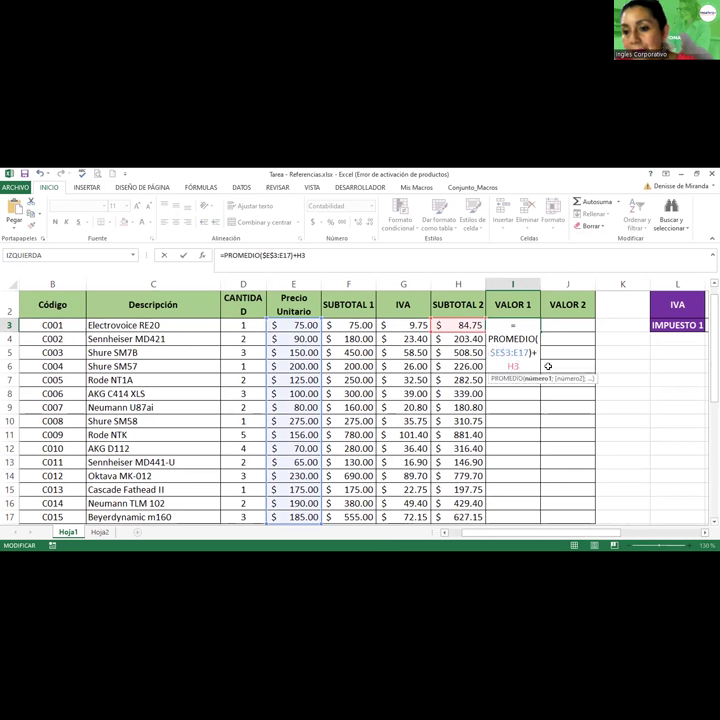
key(F4)
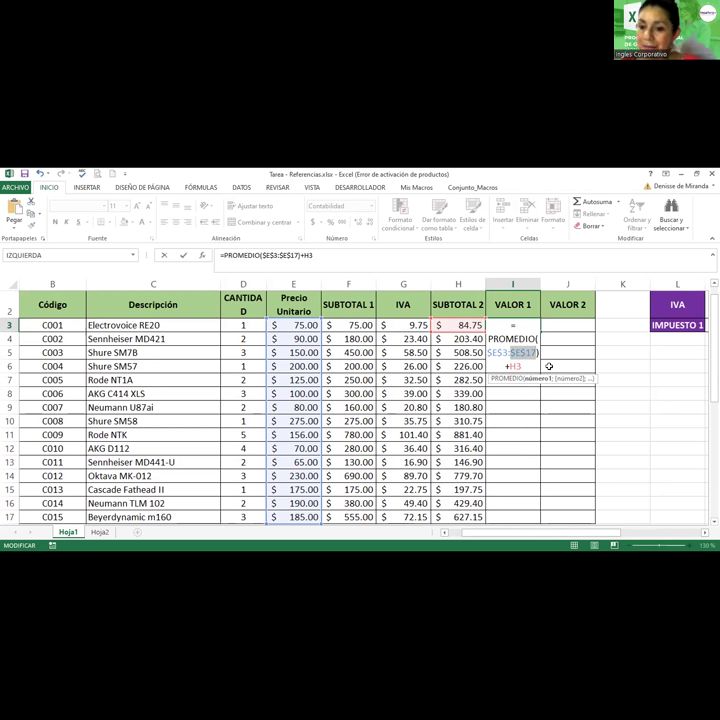
key(Return)
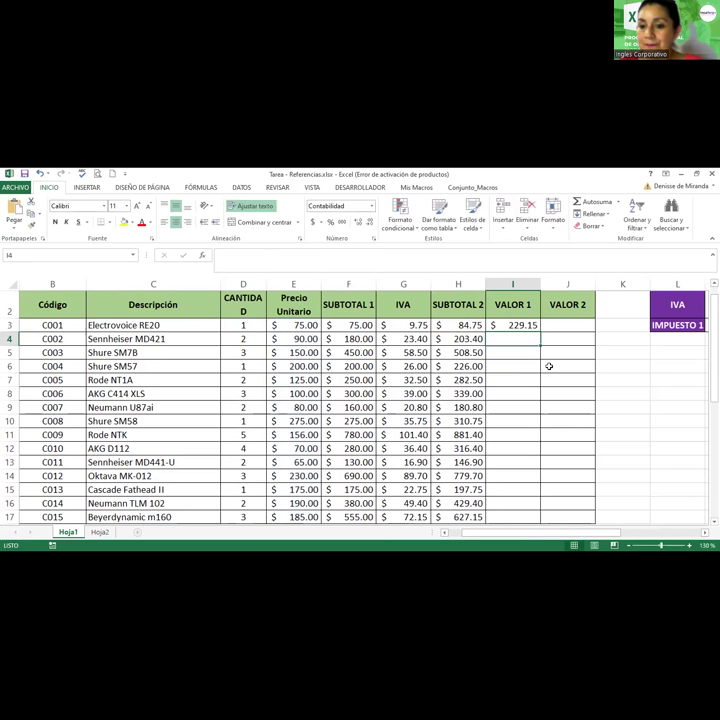
Step: Copy the I3 formula down to I9 and compare the results with the expected-results picture, leaving the picture around column O
click(518, 323)
drag(540, 331, 539, 411)
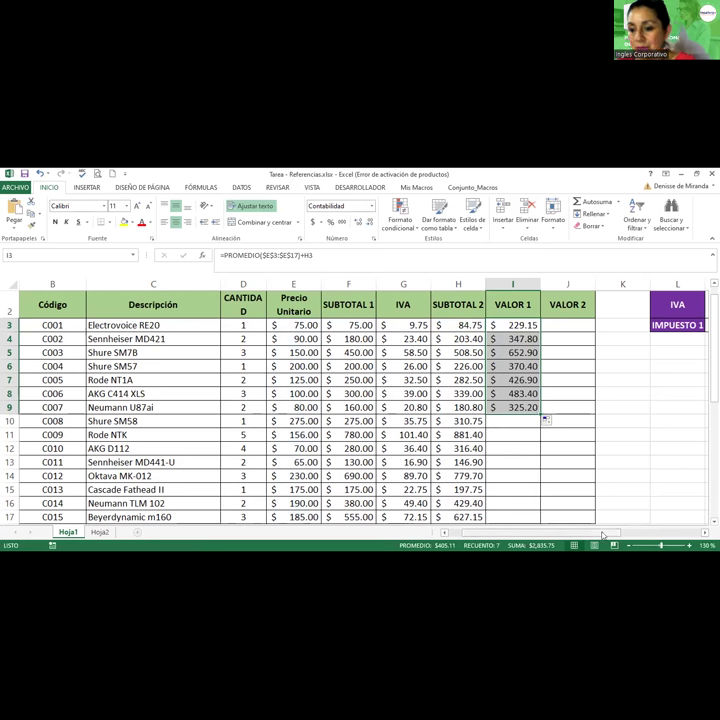
drag(617, 535, 628, 535)
drag(645, 394, 500, 410)
drag(503, 410, 668, 373)
Step: Copy the VALOR 1 formula from I9 down to the last product row, I17
click(276, 407)
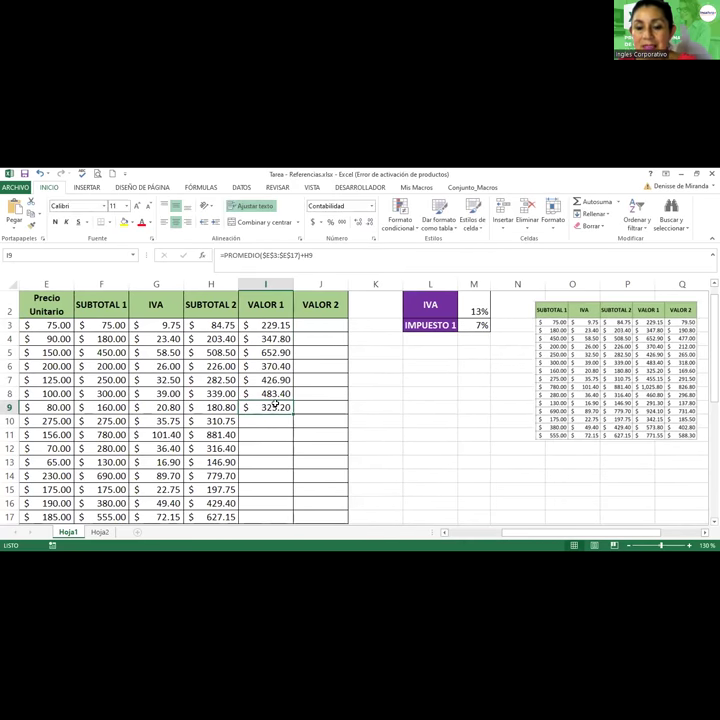
scroll(276, 405, down, 2)
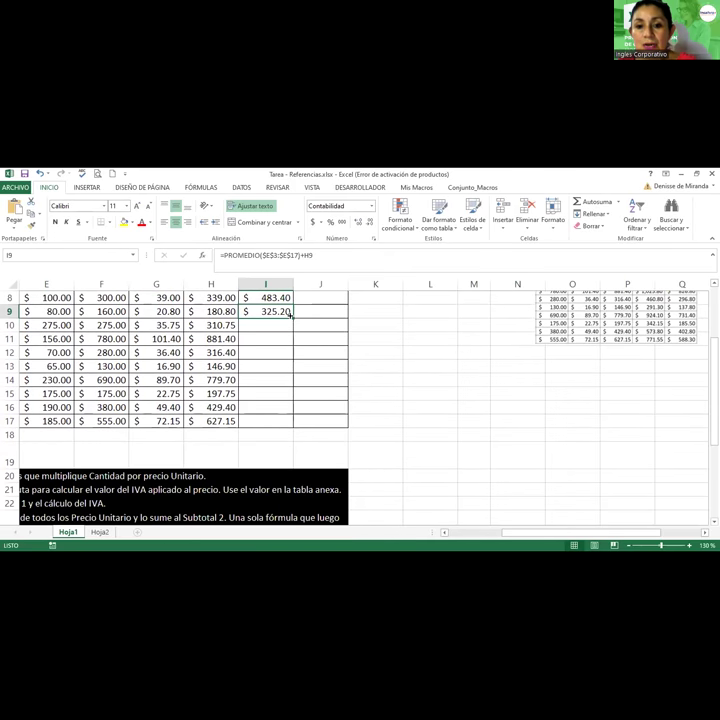
double_click(292, 318)
Step: Examine the formulas in I11, I12 and I14 to compare their absolute PROMEDIO range with the relative SUBTOTAL 2 reference
double_click(266, 338)
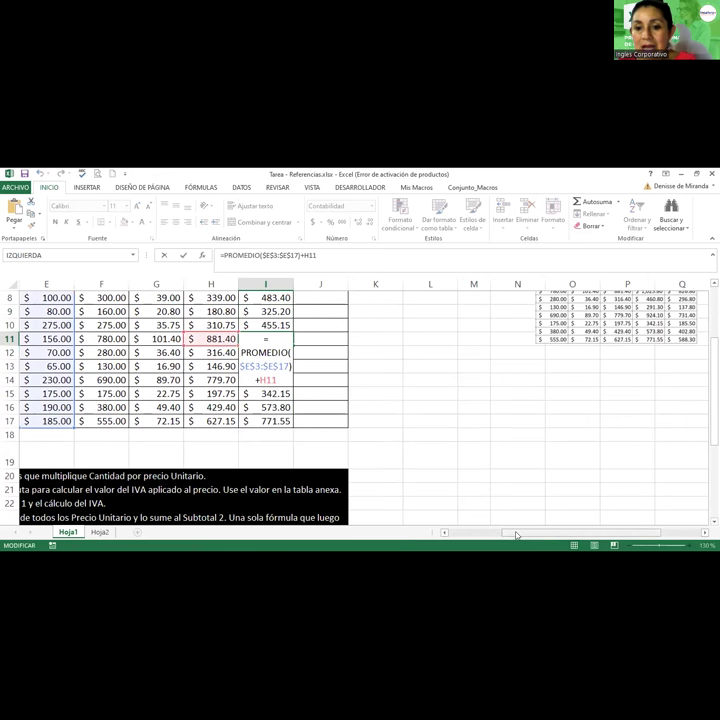
drag(516, 534, 476, 534)
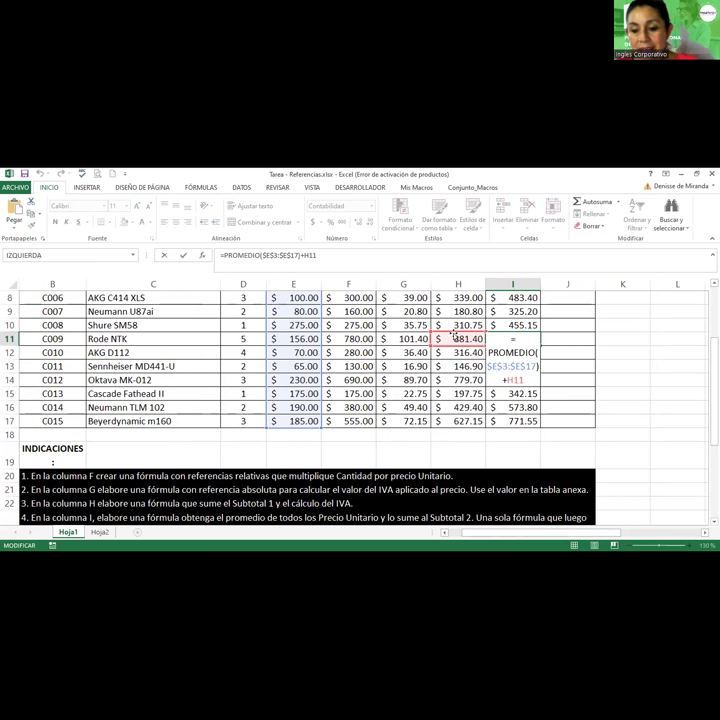
key(Return)
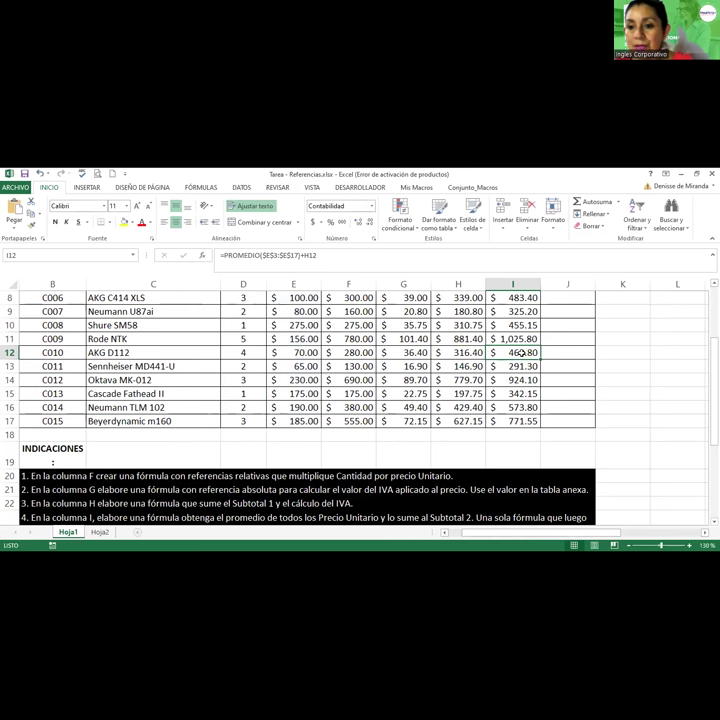
double_click(522, 353)
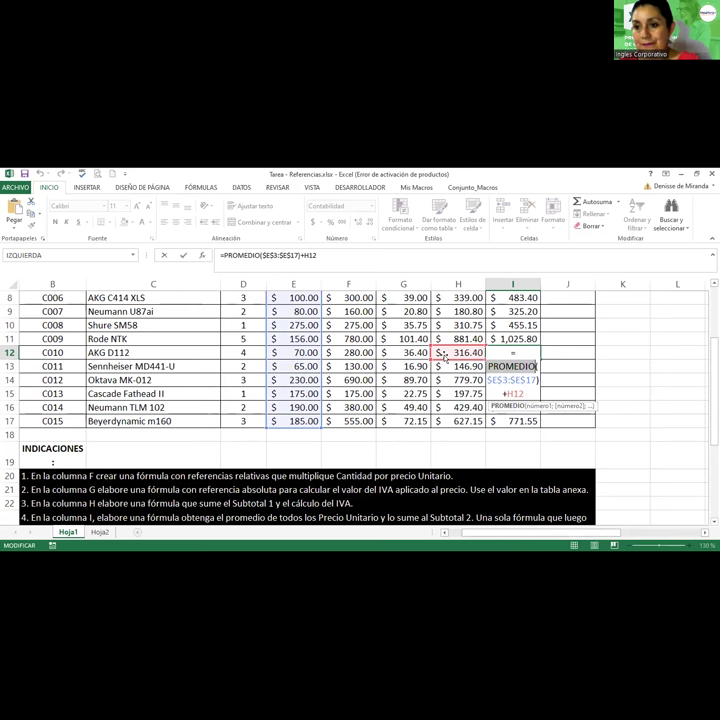
click(513, 380)
double_click(513, 380)
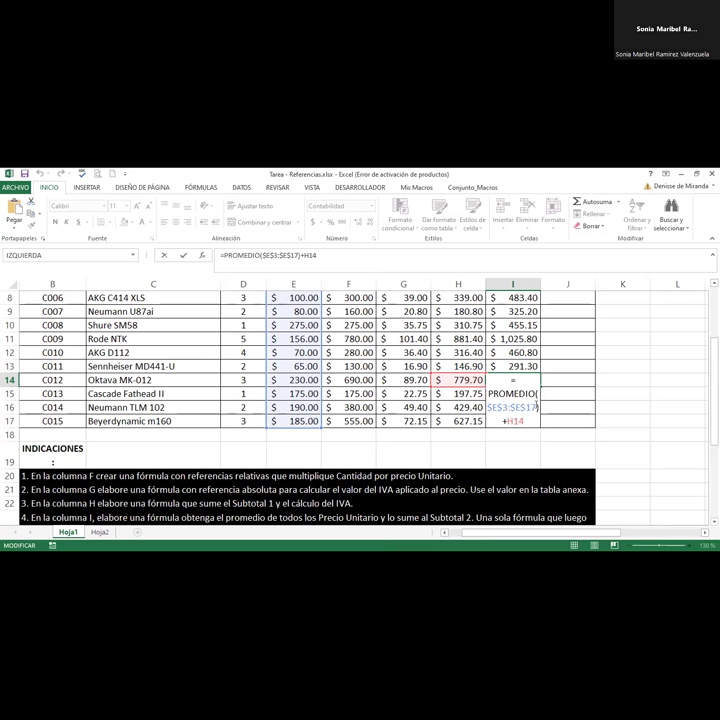
key(Return)
Step: Review the IVA formula in G3 as an example of combining a relative and an absolute reference
scroll(535, 407, up, 2)
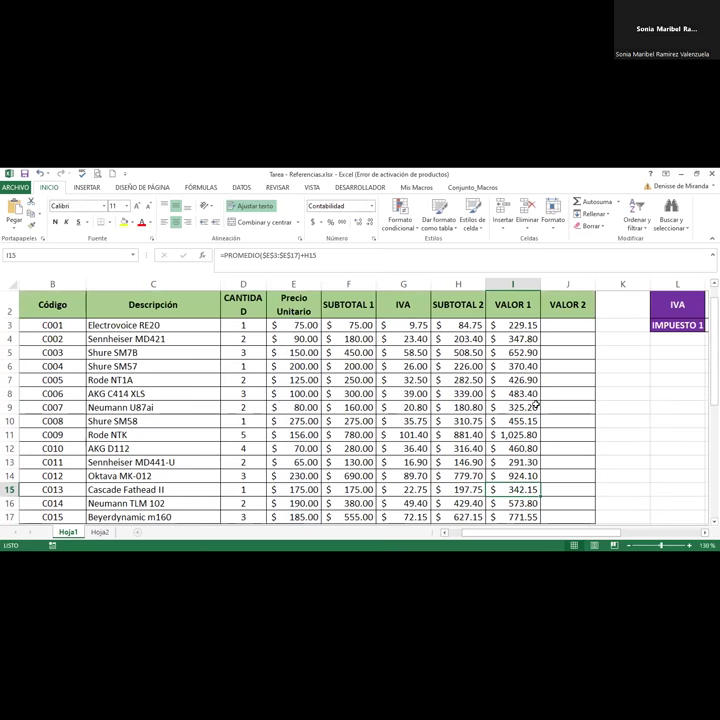
click(402, 327)
double_click(402, 327)
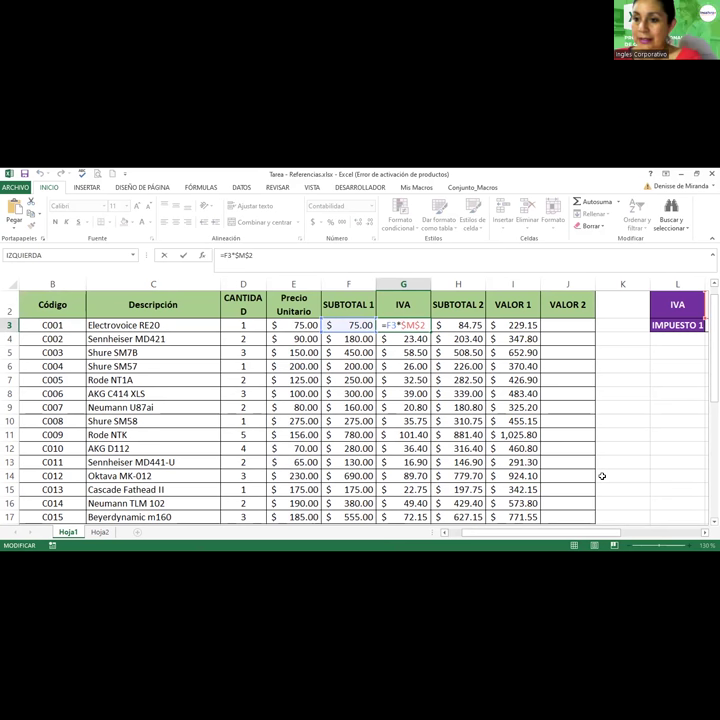
key(Return)
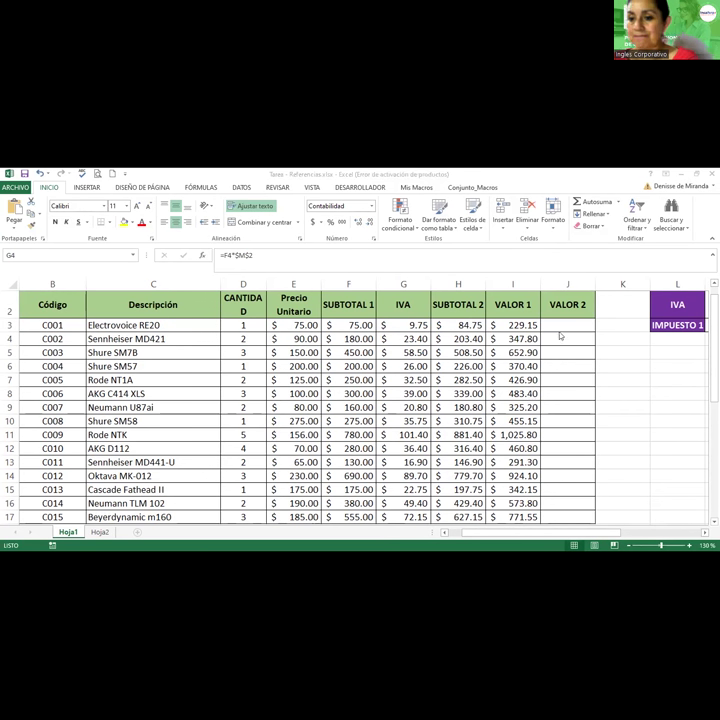
Step: Read instruction 5 below the table, which describes the formula required for the VALOR 2 column
scroll(559, 333, down, 3)
scroll(559, 333, down, 1)
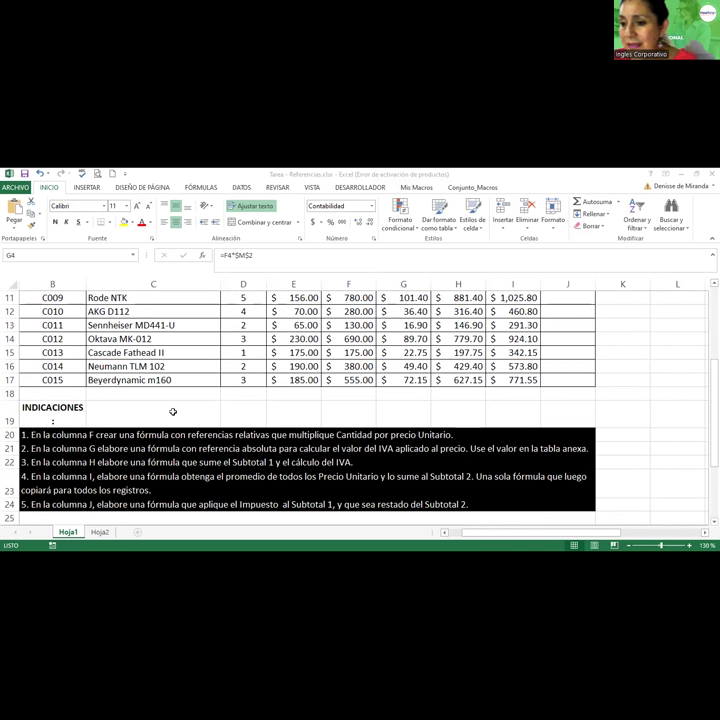
scroll(556, 333, up, 4)
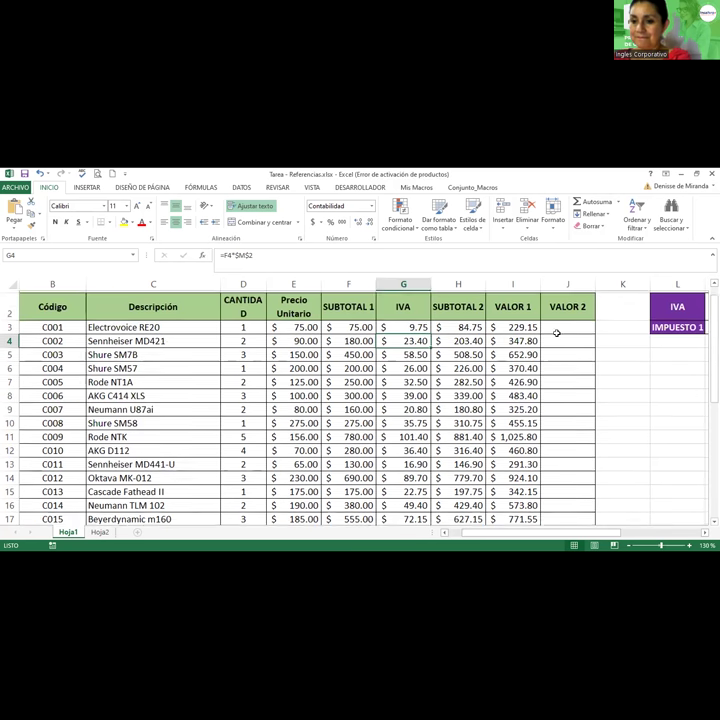
click(559, 340)
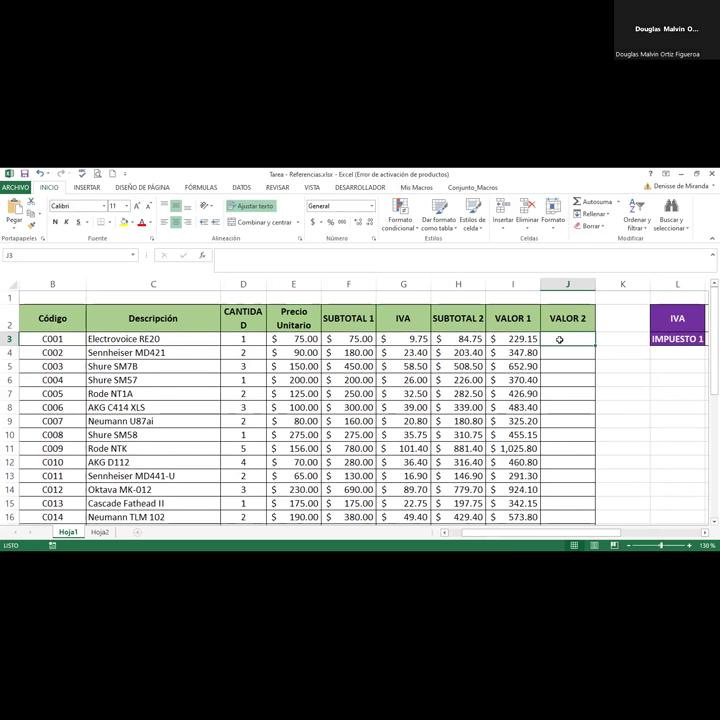
scroll(559, 340, down, 4)
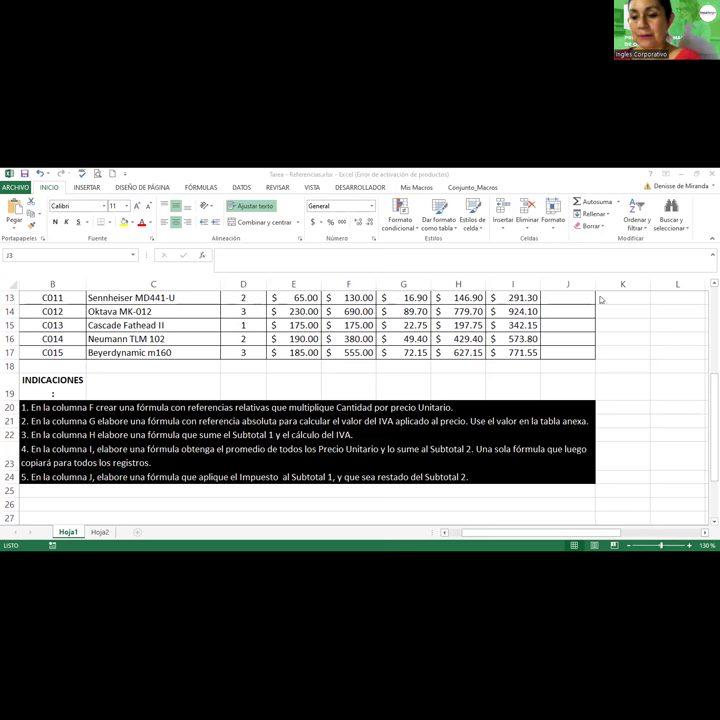
scroll(600, 299, up, 4)
Step: Try starting the VALOR 2 formula in J3 by multiplying SUBTOTAL 1 by IMPUESTO 1, as =F3*M3
double_click(570, 339)
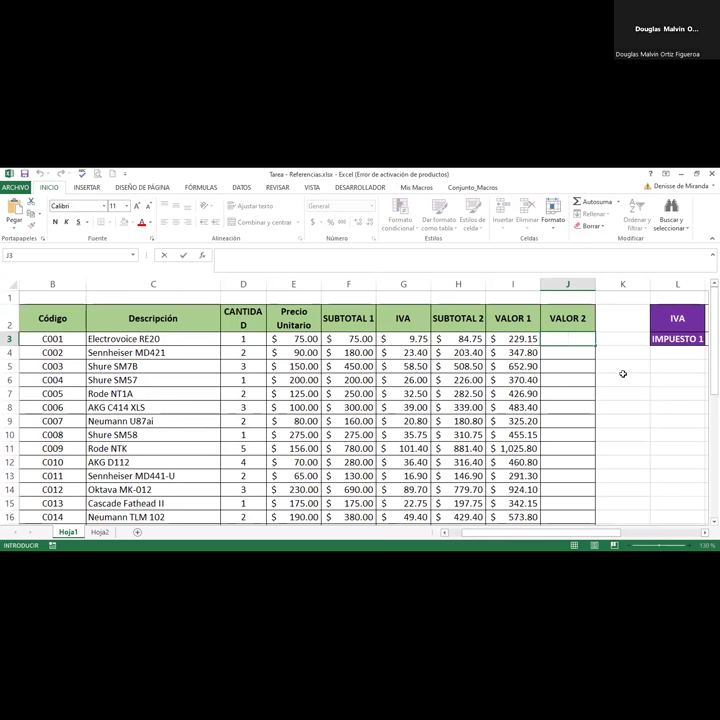
text(=)
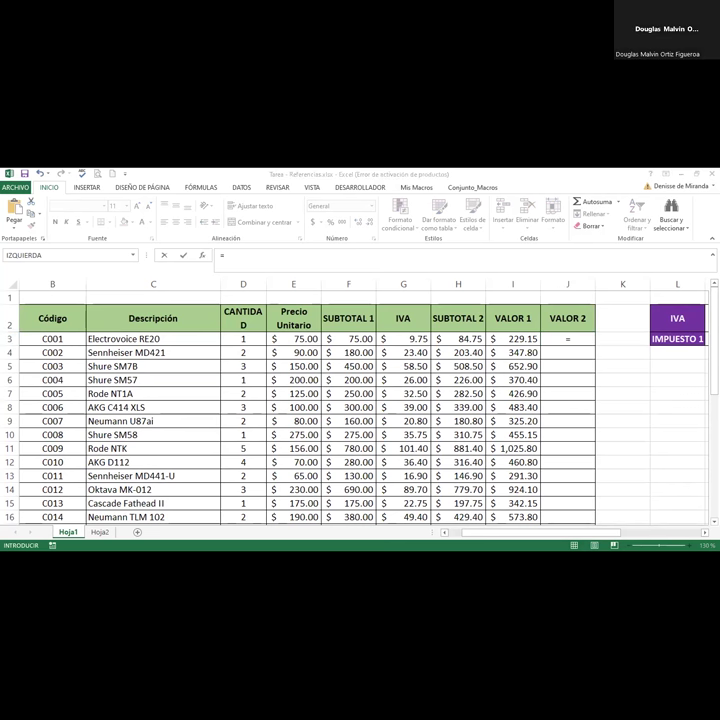
scroll(360, 420, down, 4)
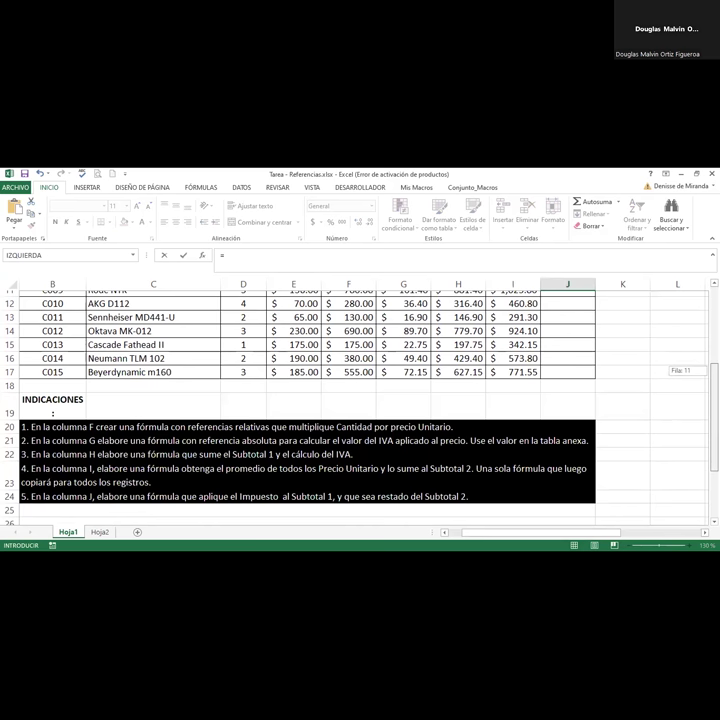
scroll(360, 420, up, 4)
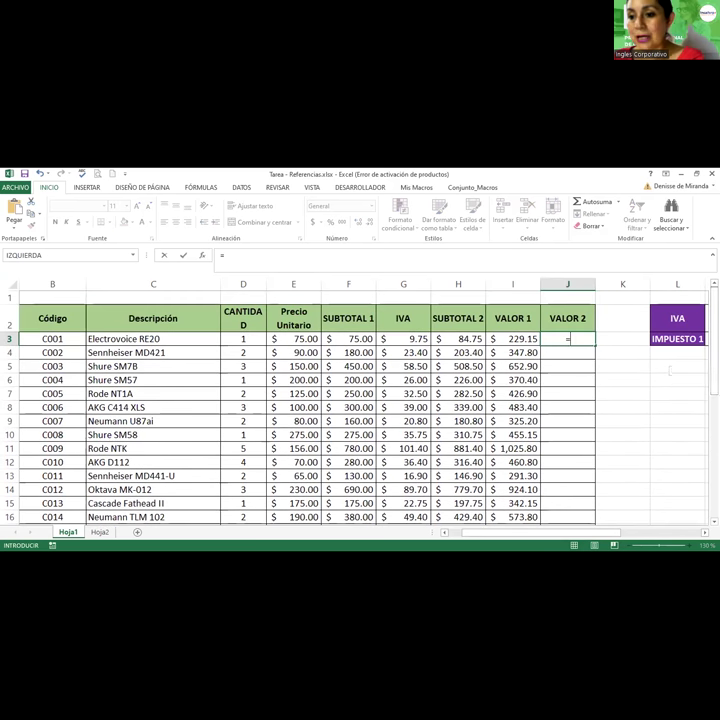
scroll(360, 420, right, 1)
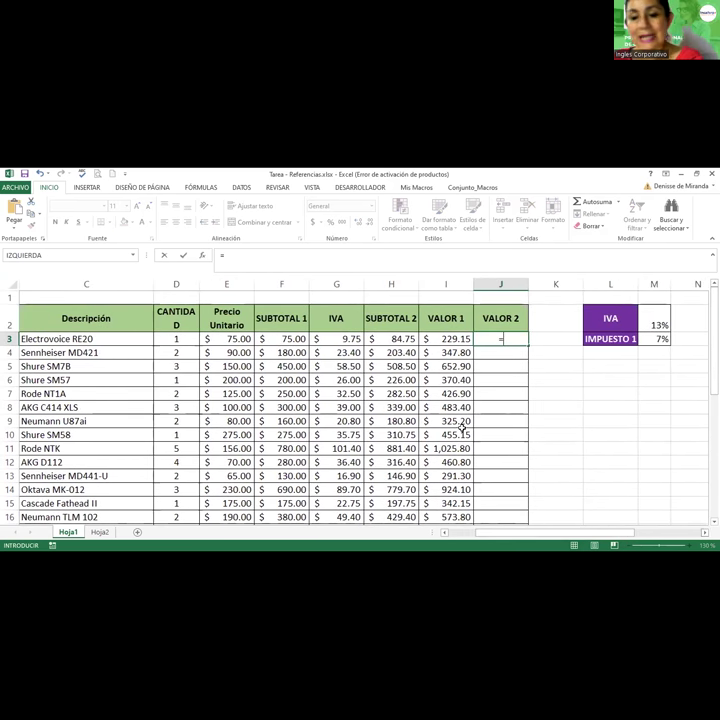
click(274, 338)
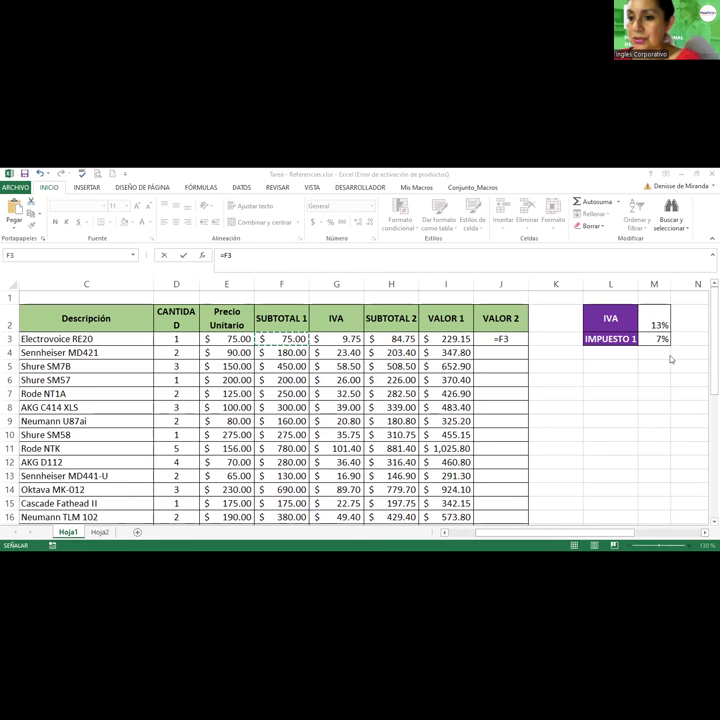
click(505, 339)
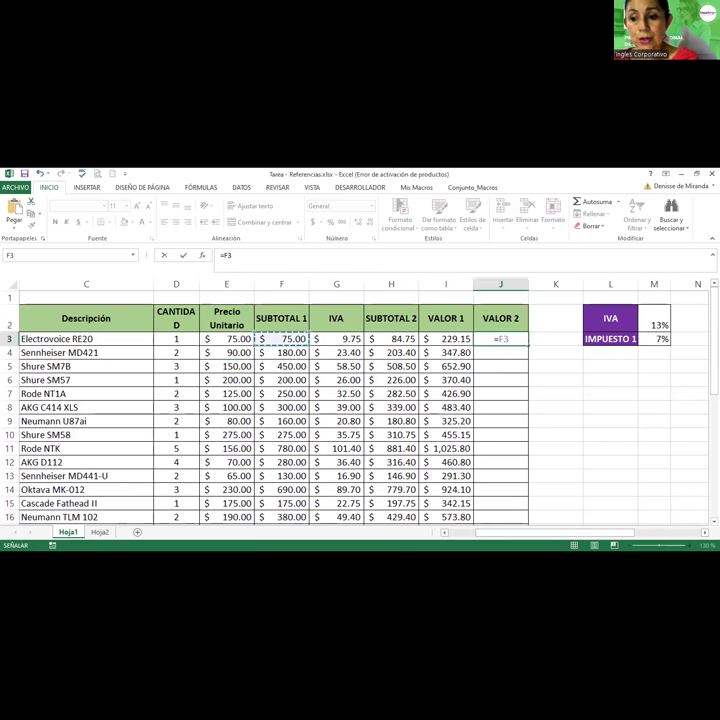
drag(714, 320, 714, 370)
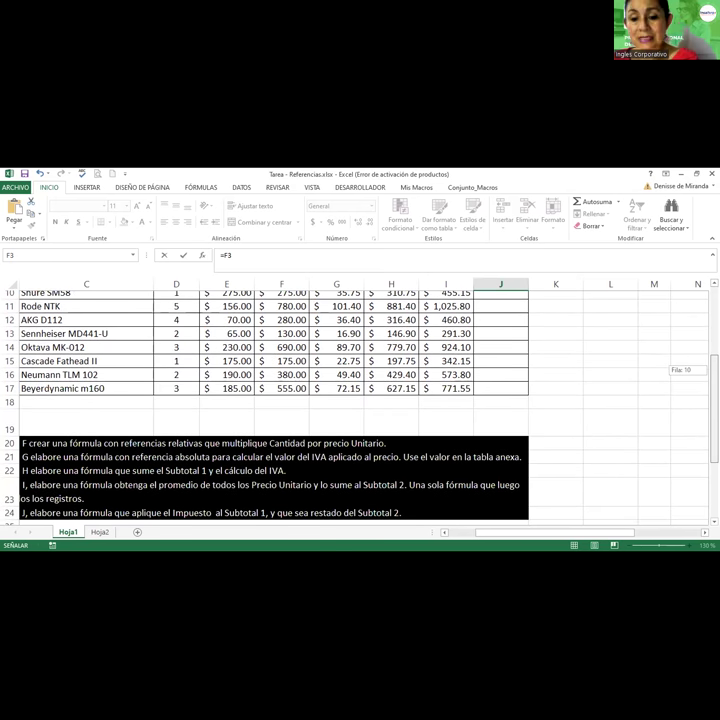
drag(714, 370, 714, 322)
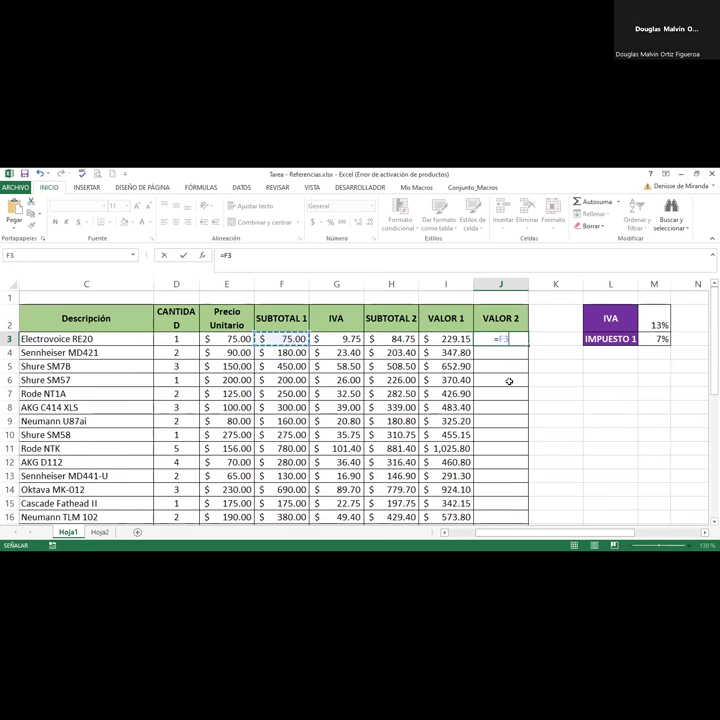
text(*)
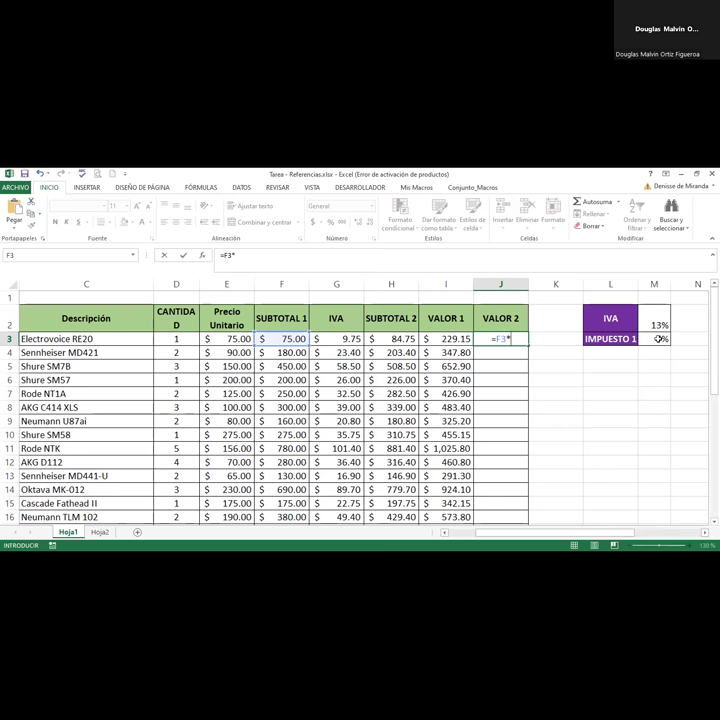
click(658, 339)
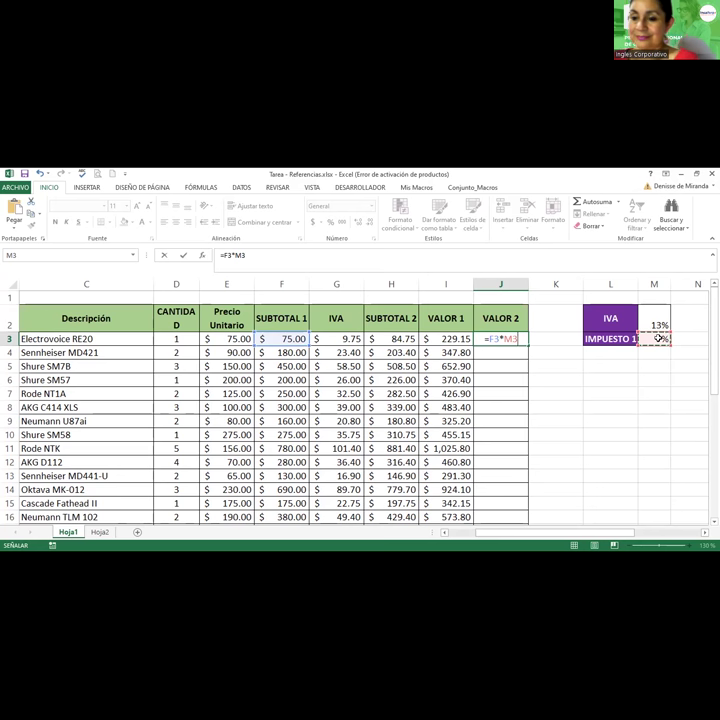
Step: Try completing the J3 formula by subtracting SUBTOTAL 2 from the product, as =F3*M3-H3
scroll(448, 452, down, 3)
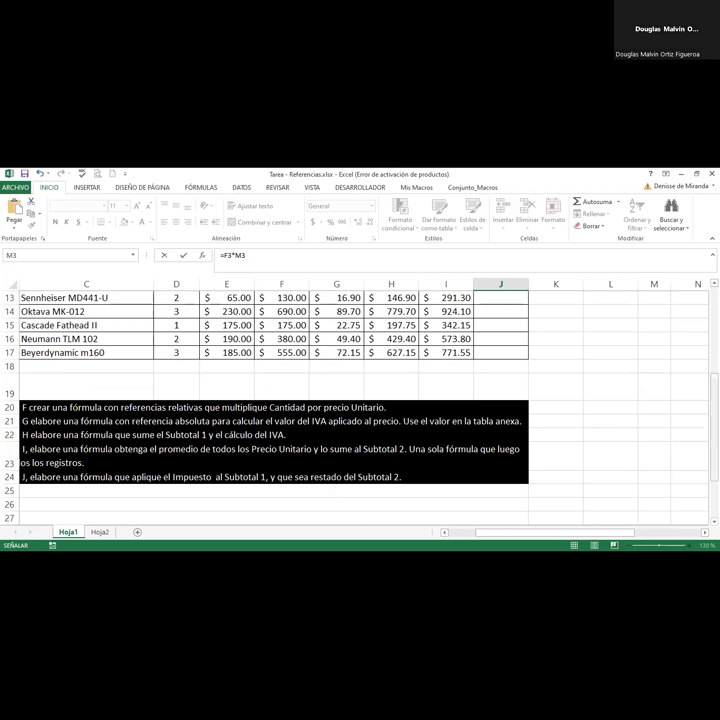
scroll(500, 440, up, 4)
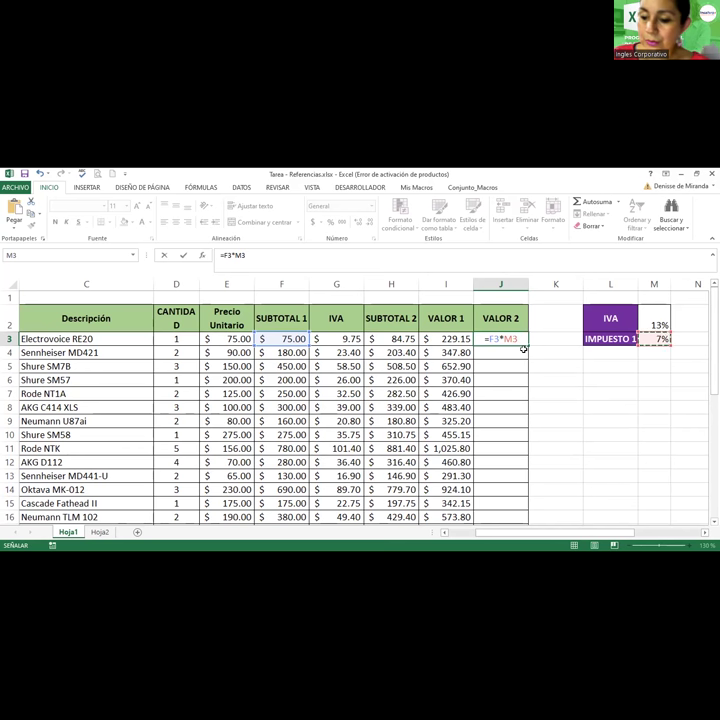
text(-)
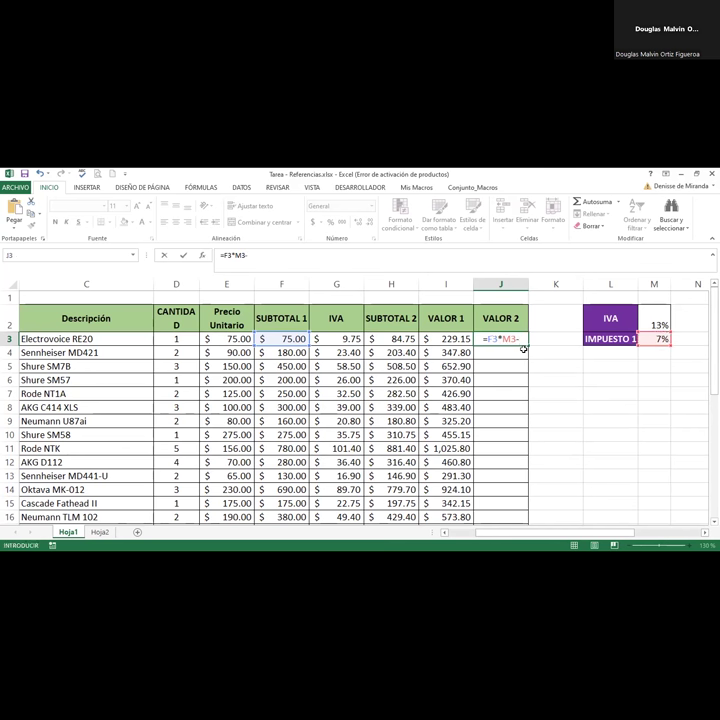
click(385, 341)
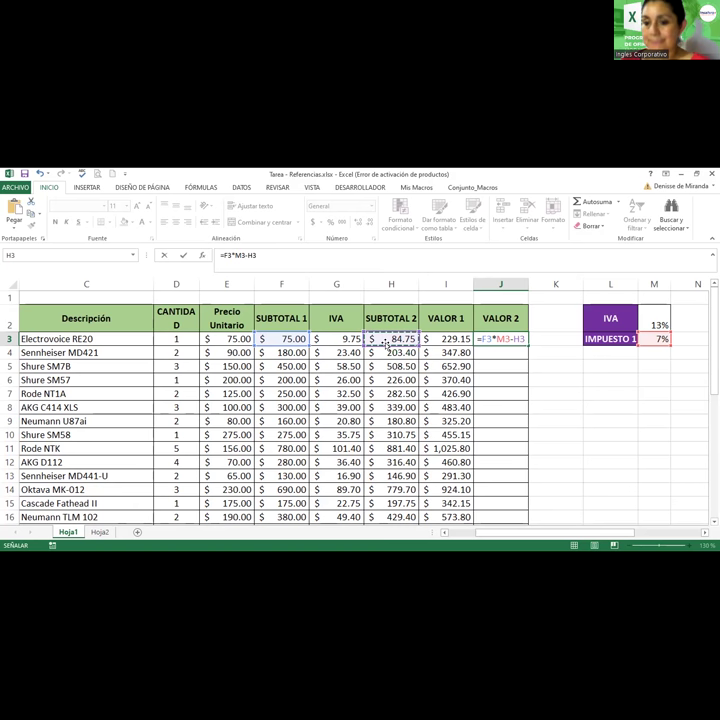
drag(531, 534, 571, 533)
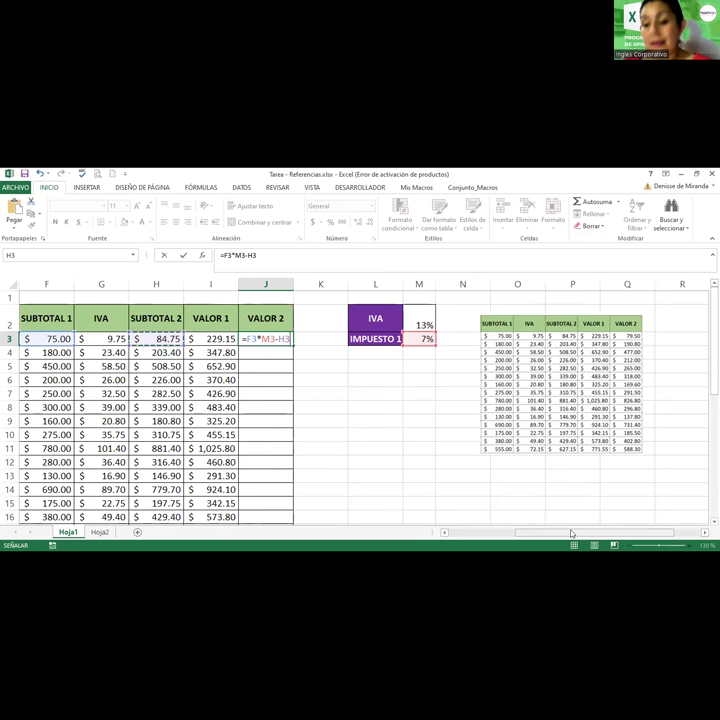
key(Return)
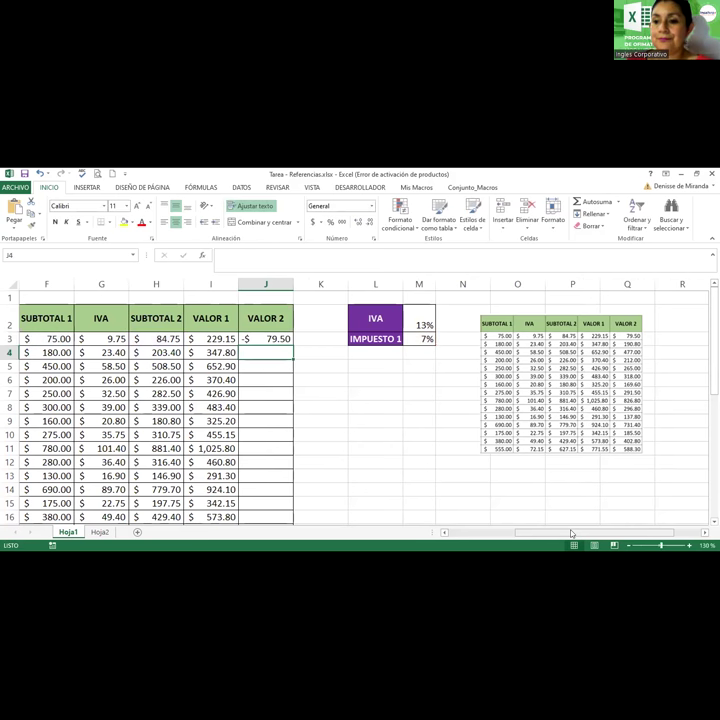
Step: Try copying the VALOR 2 formula from J3 down to J10, and clear the range J3:J10
double_click(267, 338)
key(Escape)
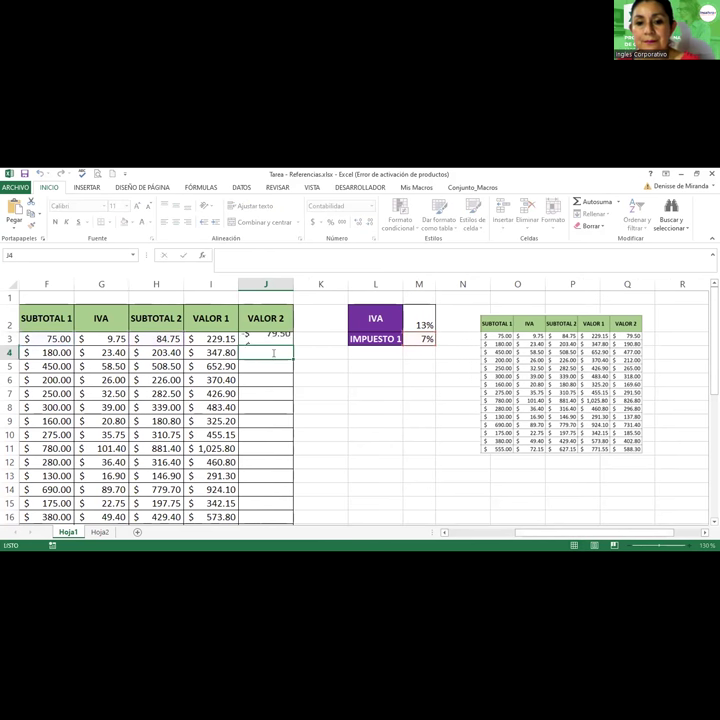
double_click(267, 338)
drag(291, 343, 295, 445)
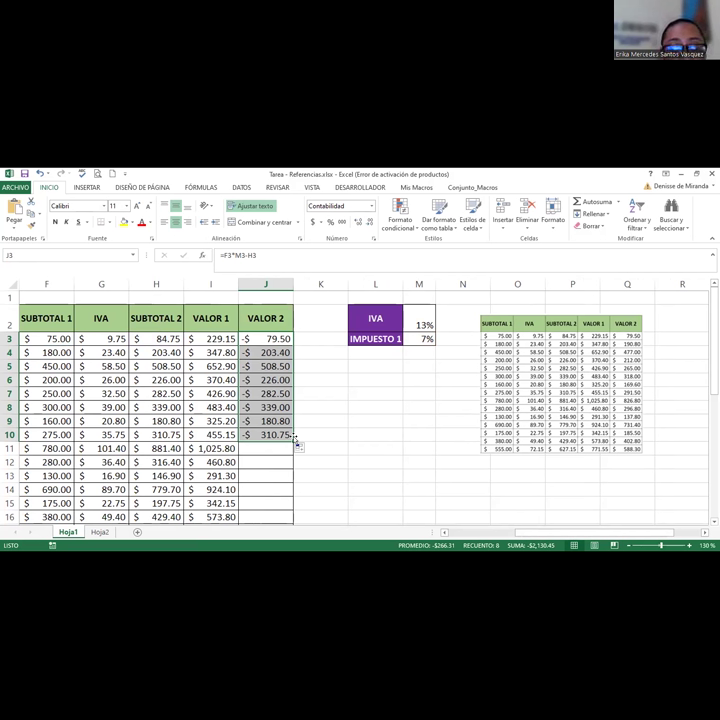
key(Delete)
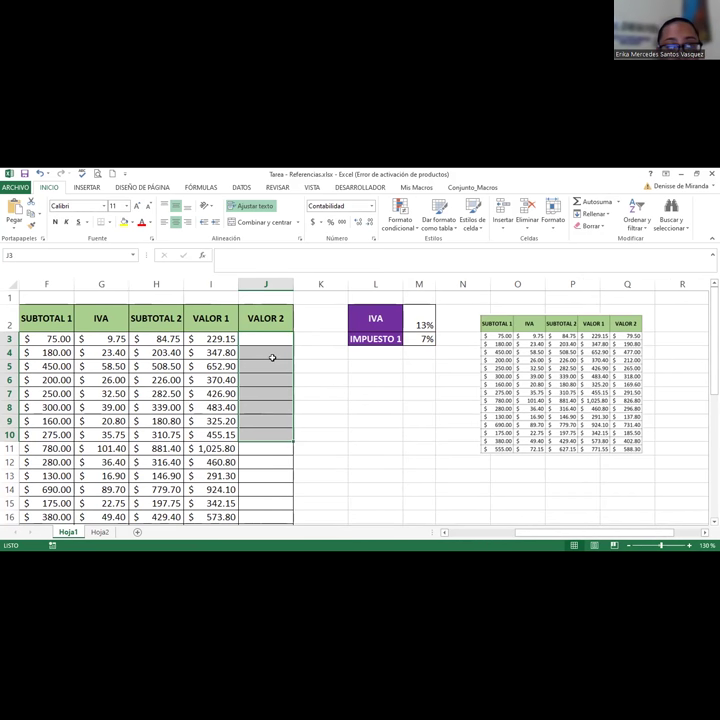
Step: Enter =H3-(F3*$M$3) in J3 to subtract the tax on SUBTOTAL 1 from SUBTOTAL 2, with an absolute reference to IMPUESTO 1
scroll(272, 357, down, 4)
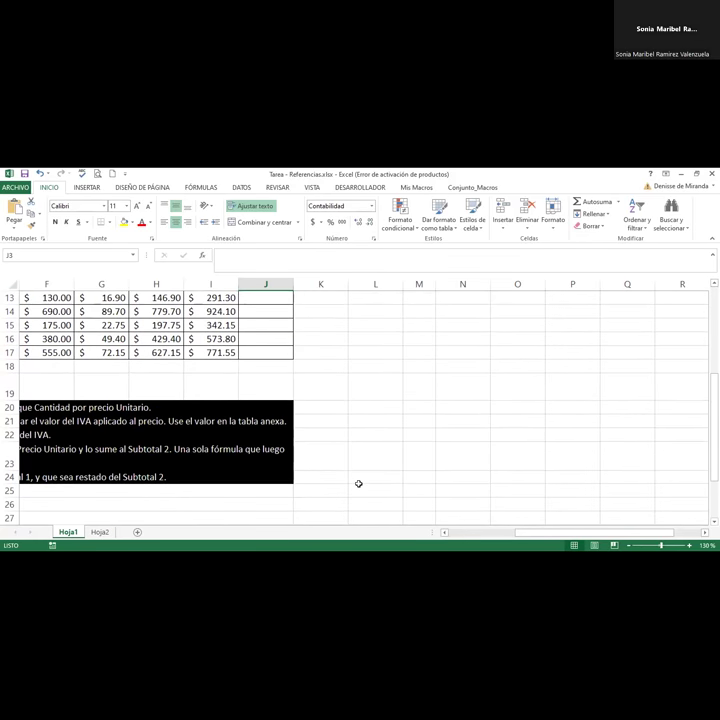
scroll(358, 483, up, 4)
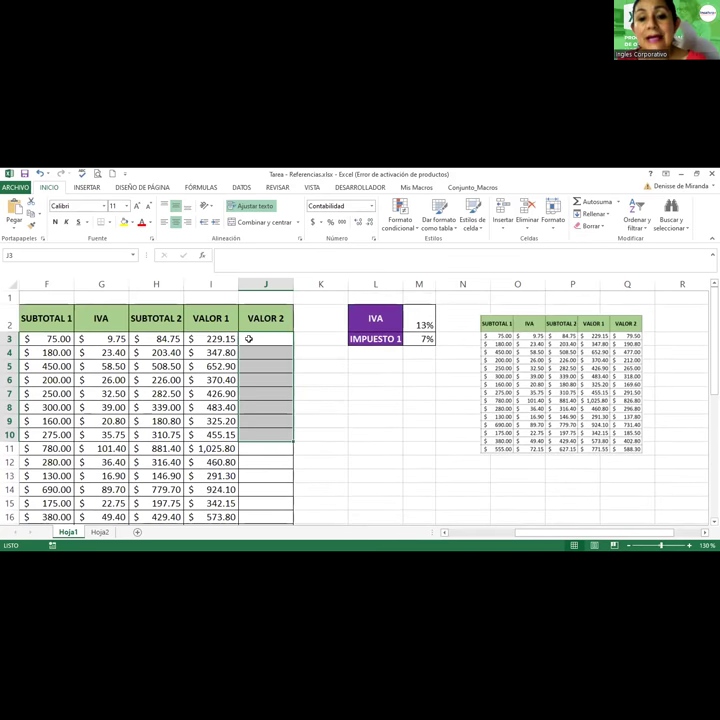
click(247, 340)
text(=)
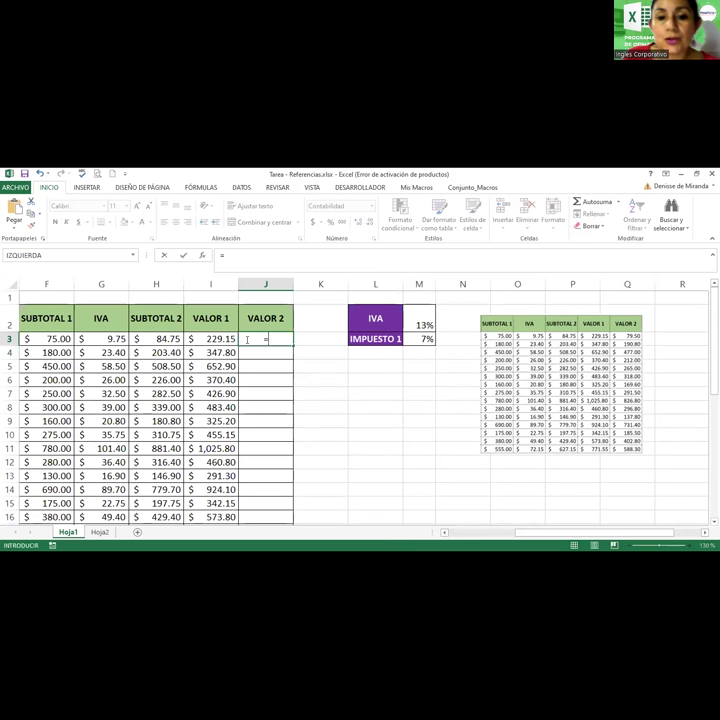
click(150, 339)
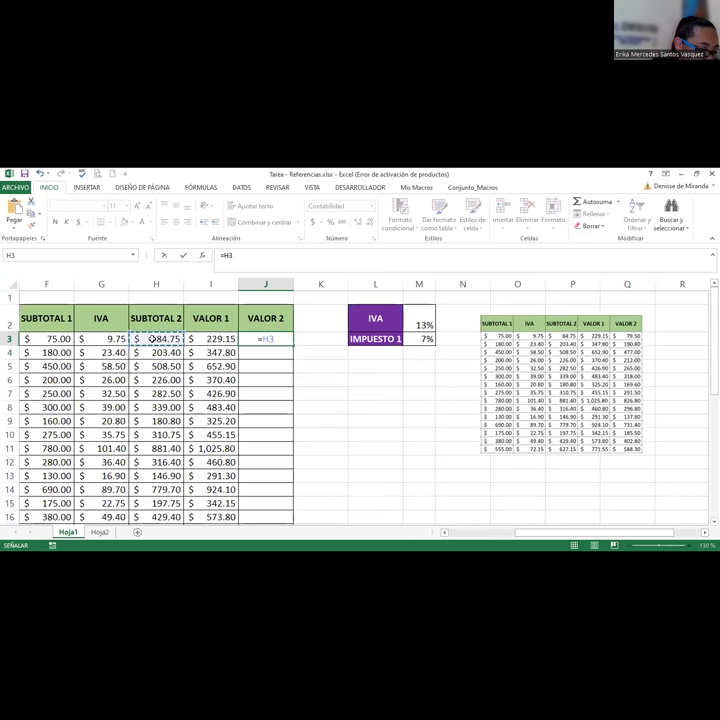
text(-)
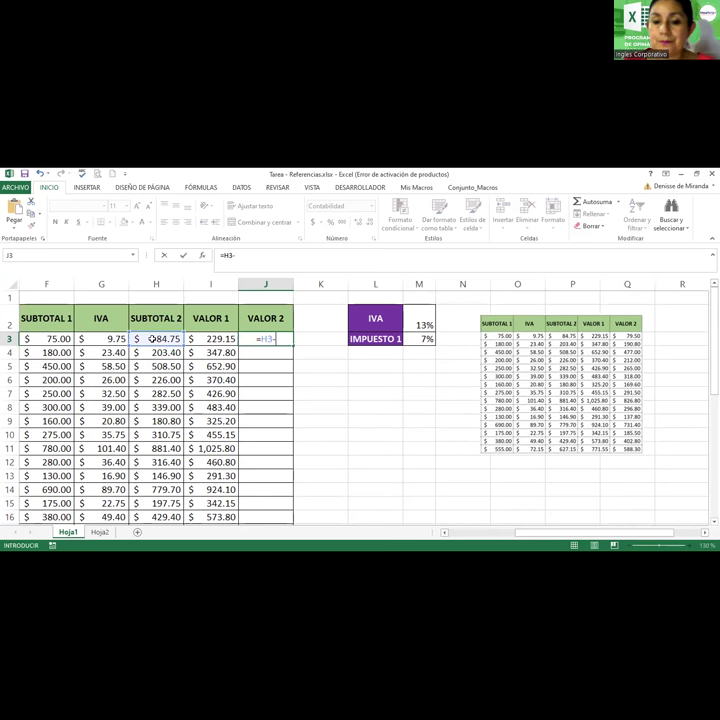
text(()
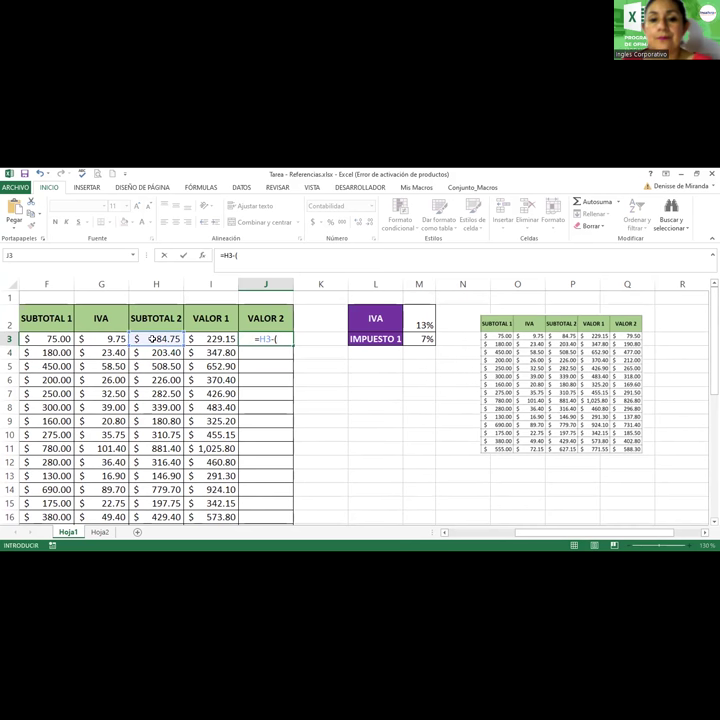
click(45, 339)
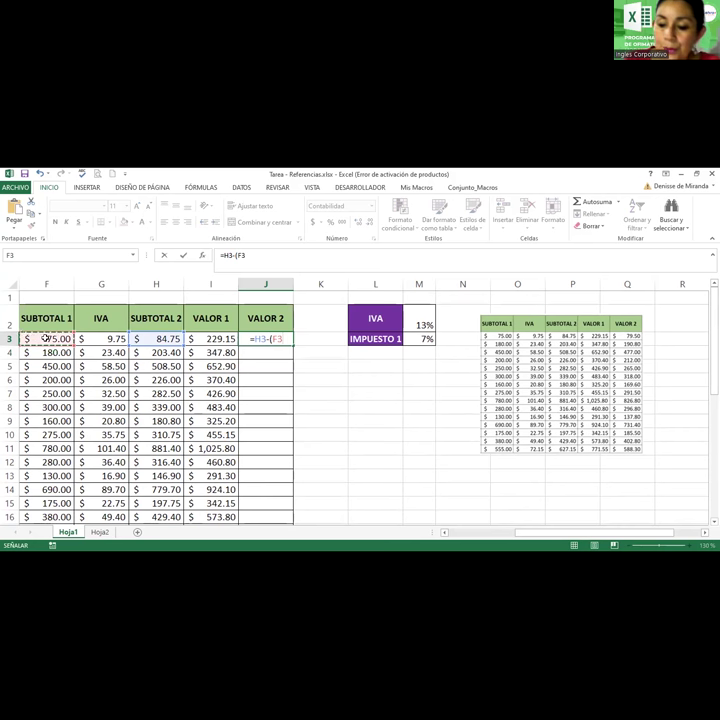
text(*)
click(424, 339)
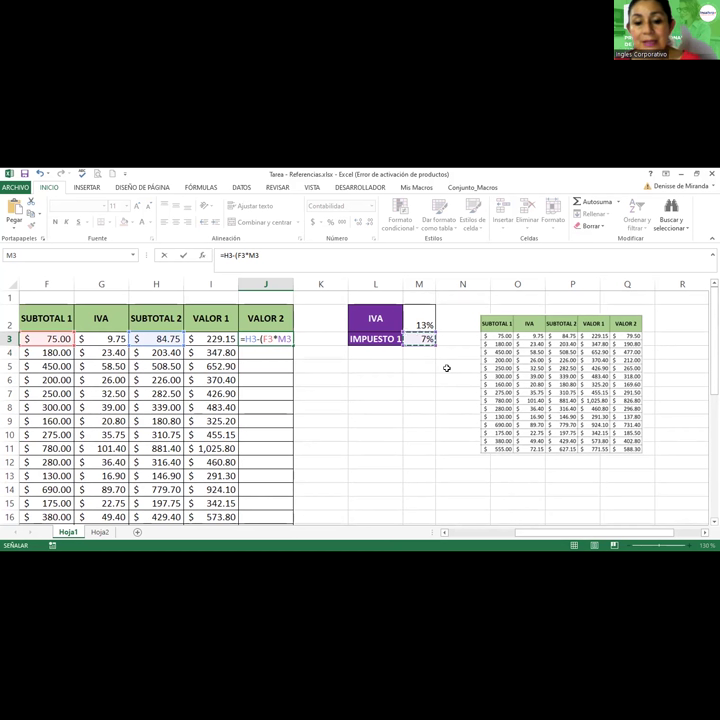
key(F4)
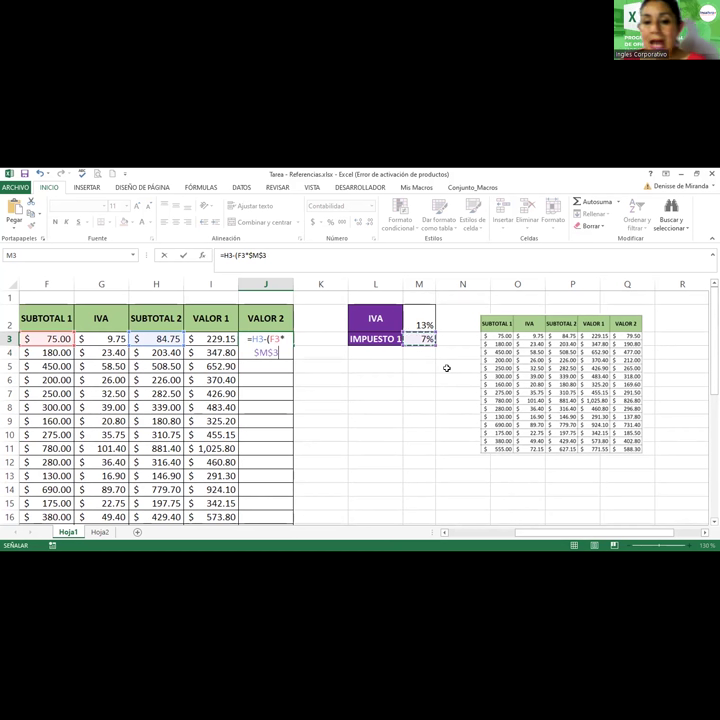
text())
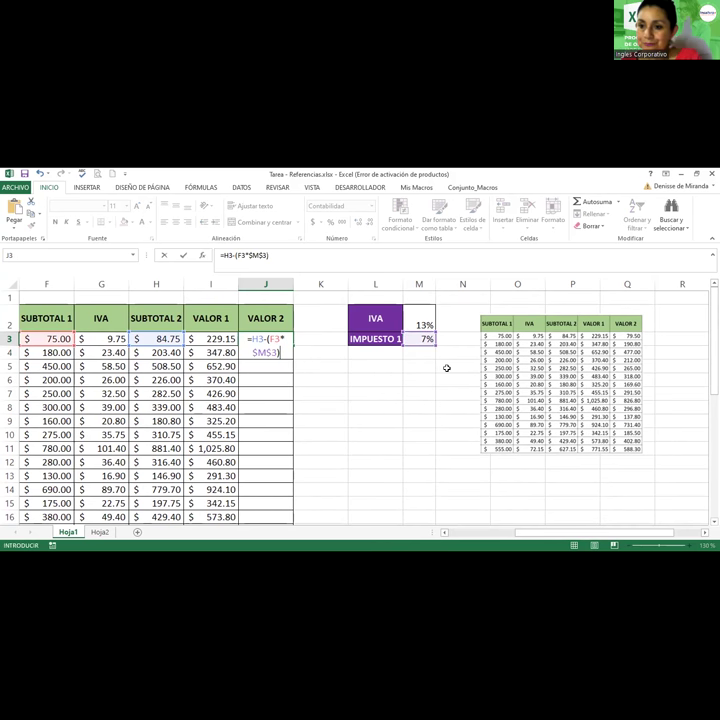
key(Return)
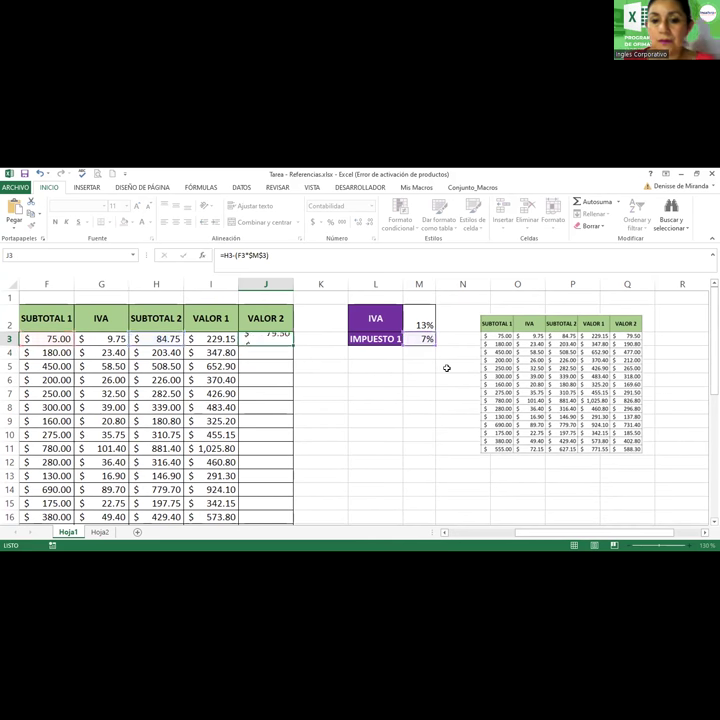
Step: Copy the VALOR 2 formula from J3 down through the last product row, J17
click(257, 338)
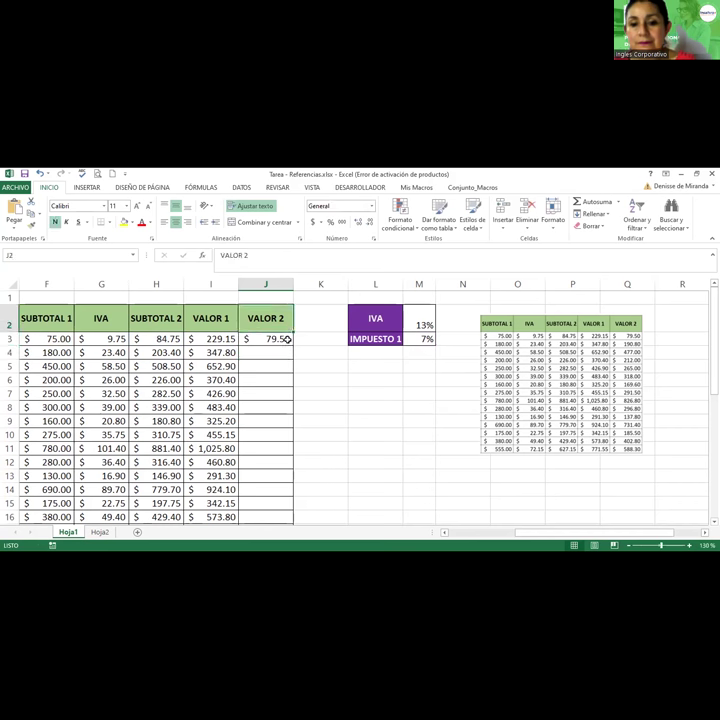
double_click(288, 341)
click(297, 344)
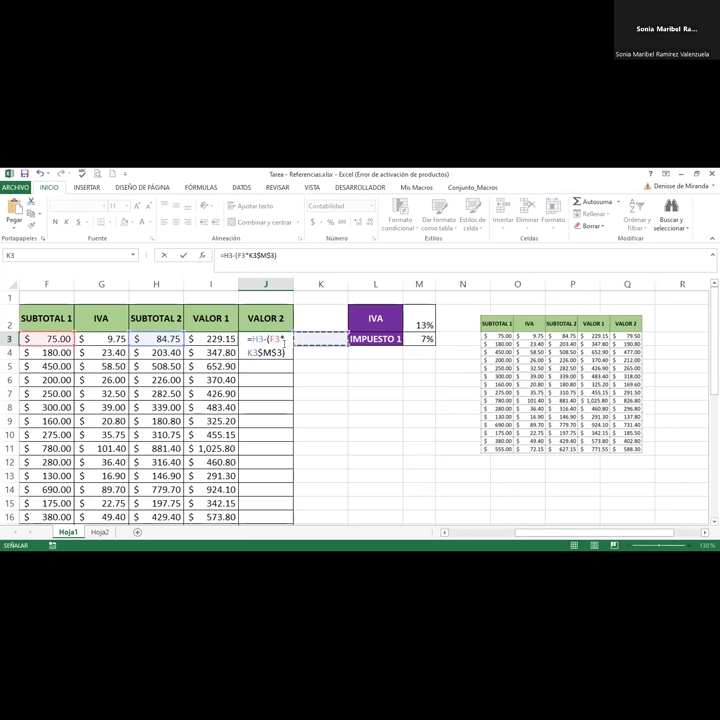
key(Escape)
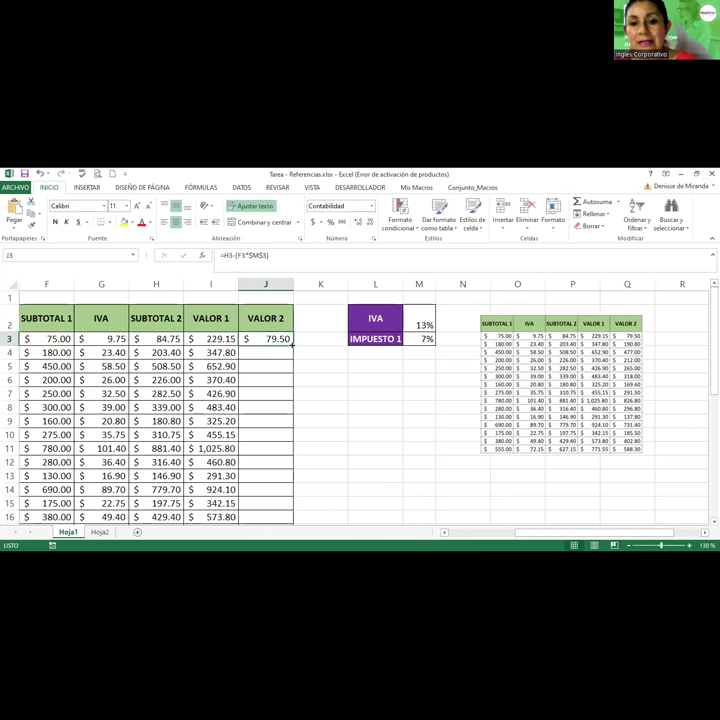
double_click(293, 345)
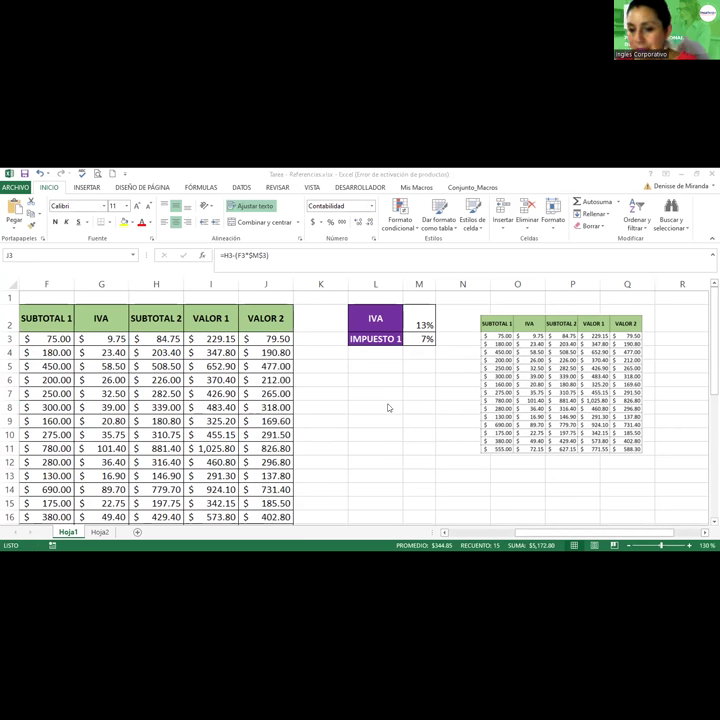
Step: Examine the VALOR 2 formula in J3 and the cells it refers to
double_click(270, 341)
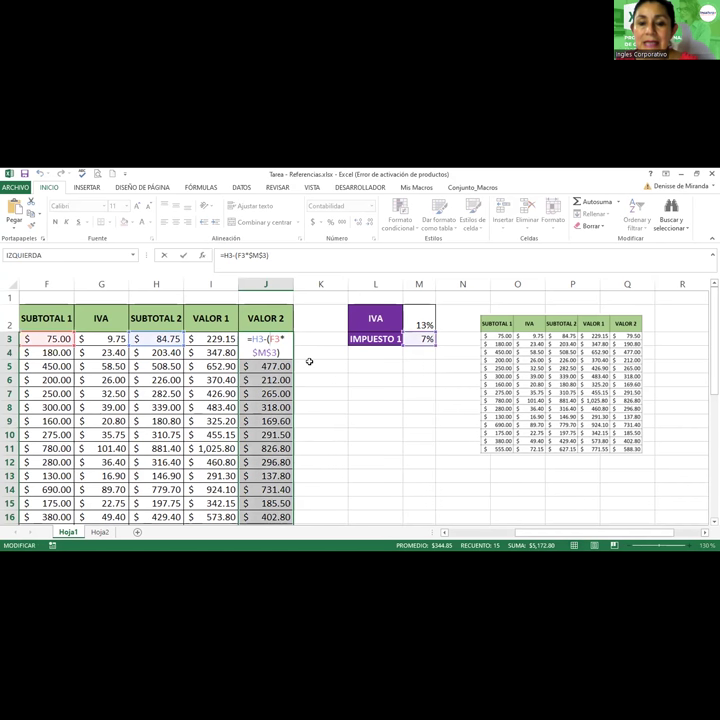
key(Return)
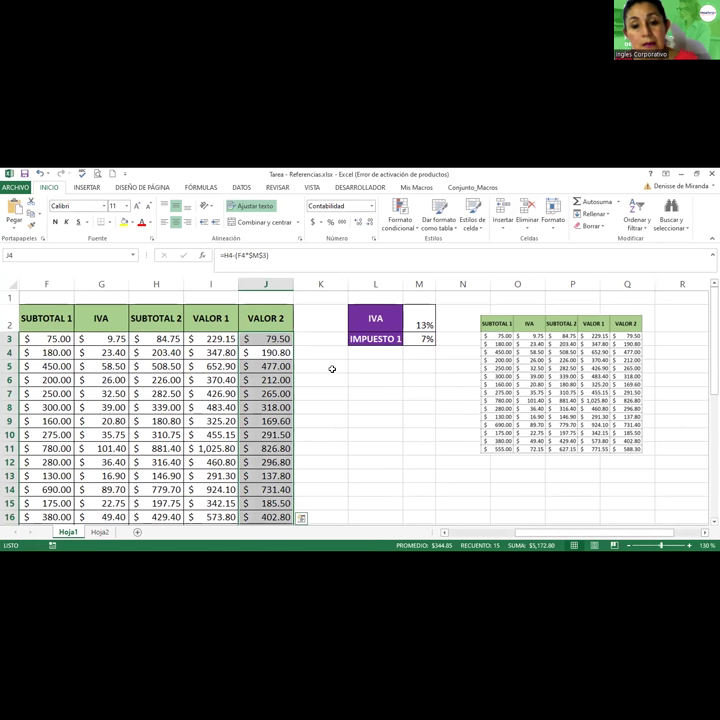
click(321, 365)
double_click(274, 339)
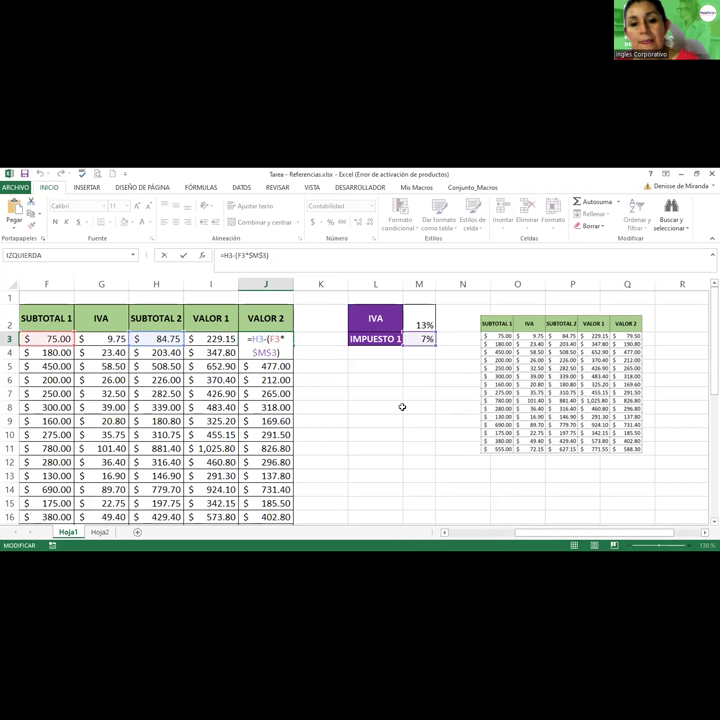
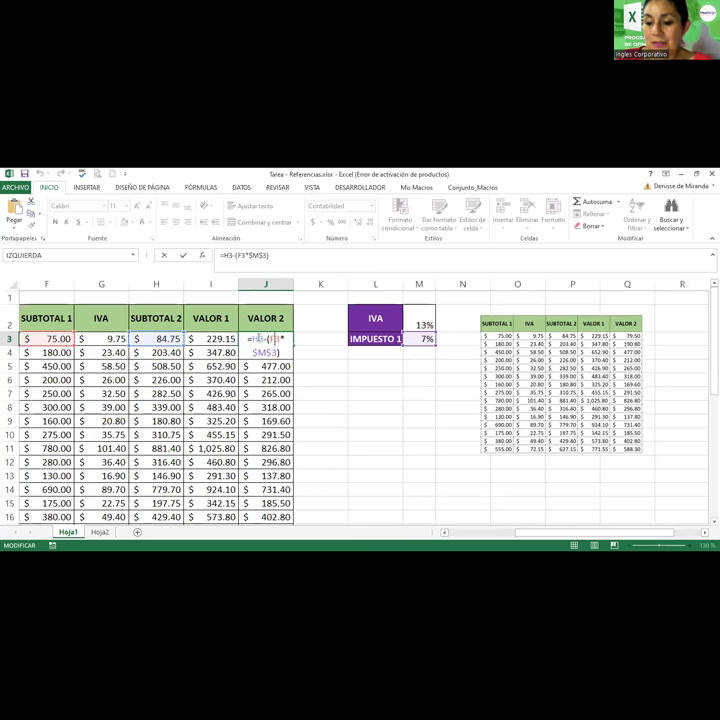
key(Return)
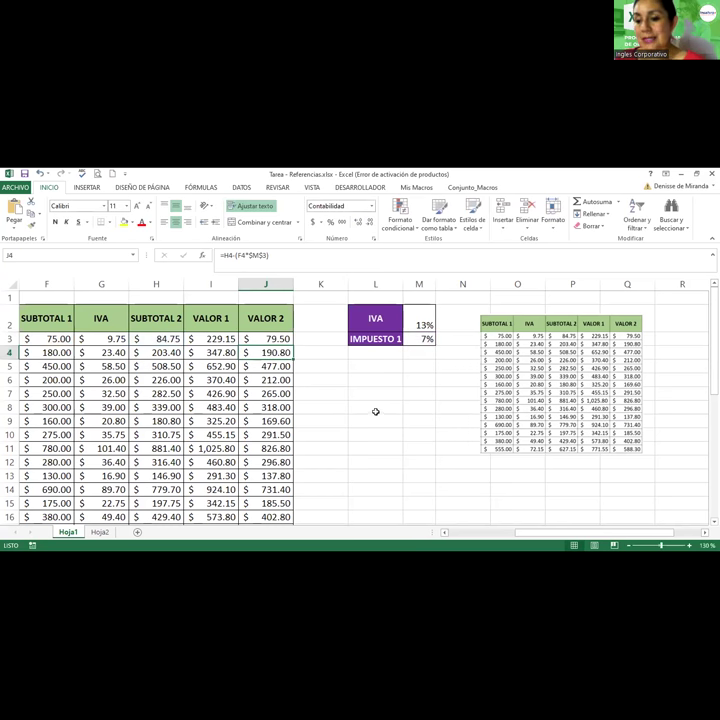
Step: Widen column D so the CANTIDAD header fits on one line
key(Right)
key(Right)
scroll(375, 411, down, 3)
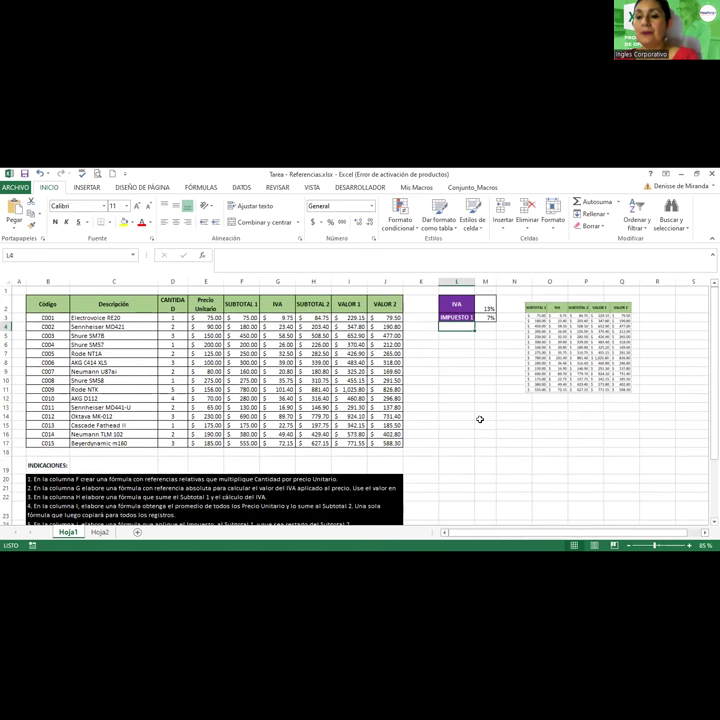
click(484, 424)
scroll(470, 403, down, 2)
scroll(470, 403, up, 2)
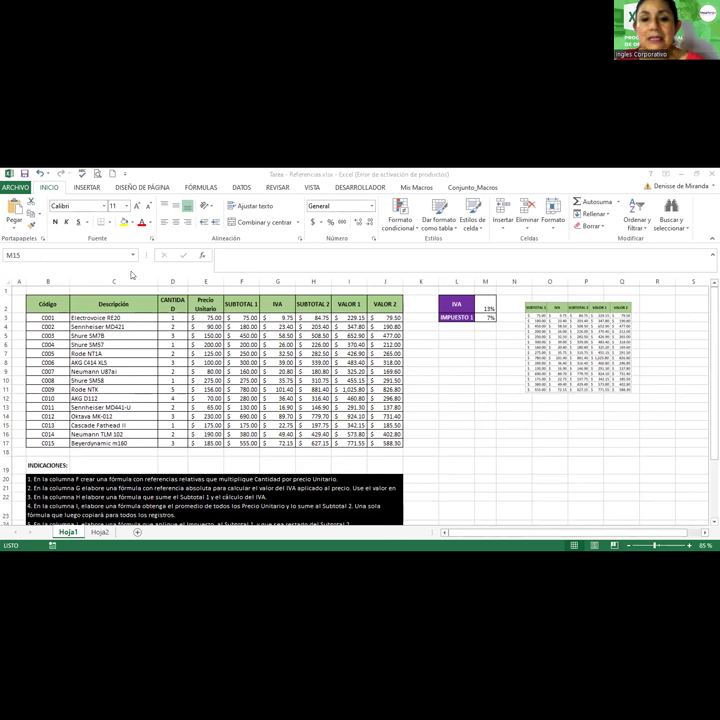
click(162, 252)
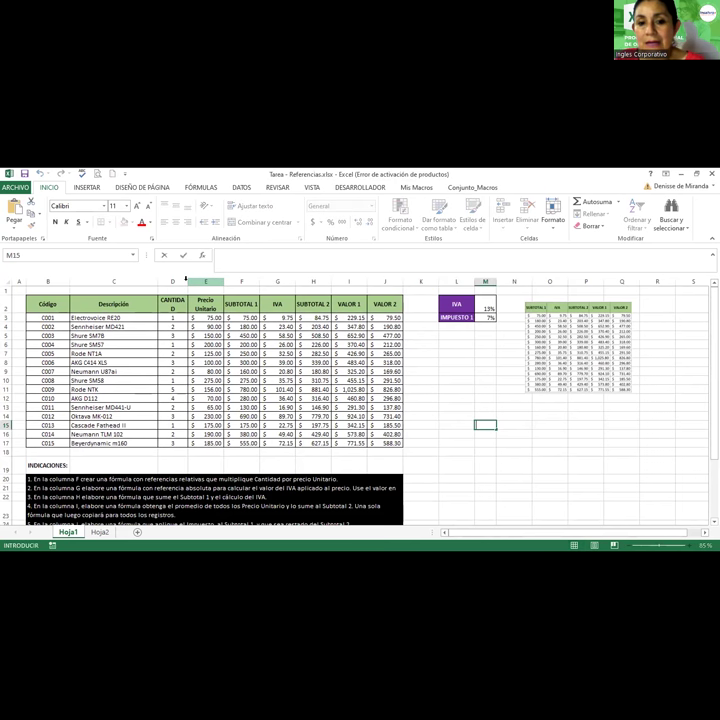
click(191, 281)
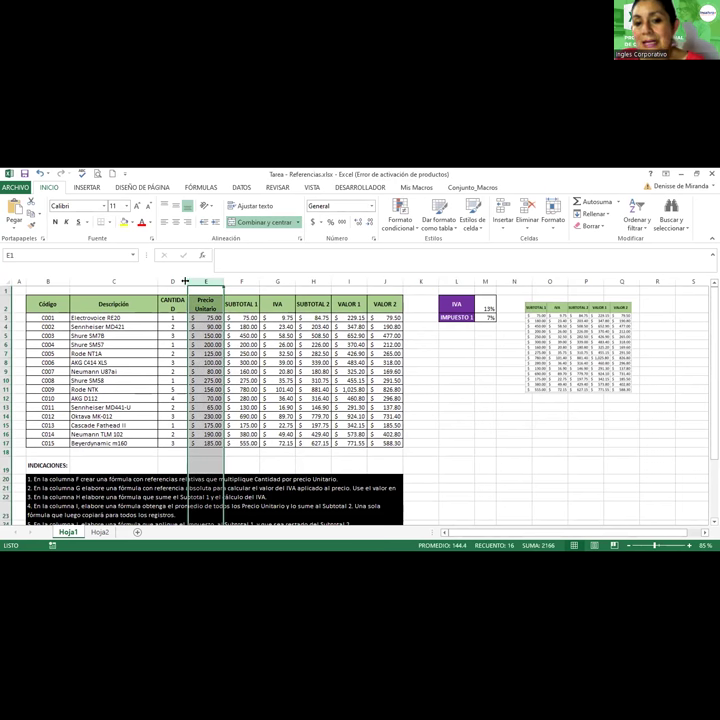
drag(185, 281, 193, 281)
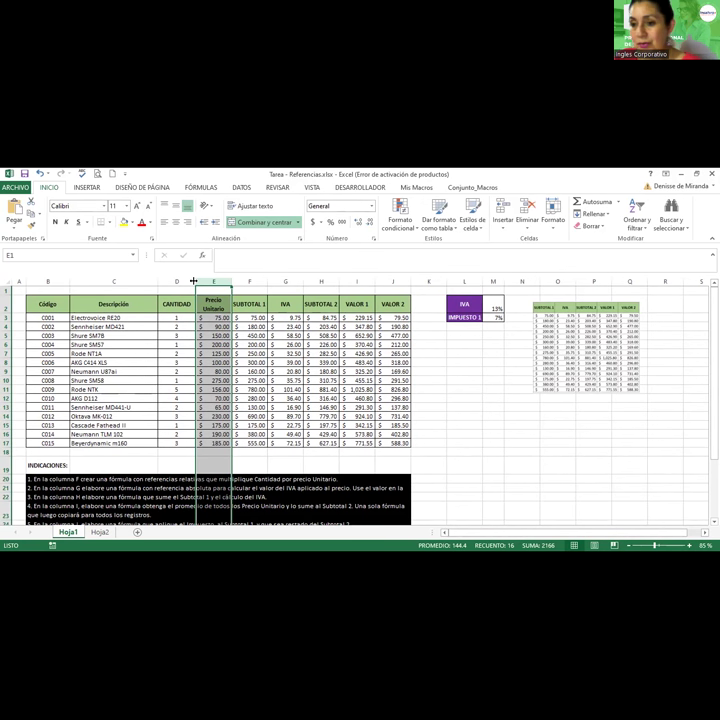
double_click(318, 336)
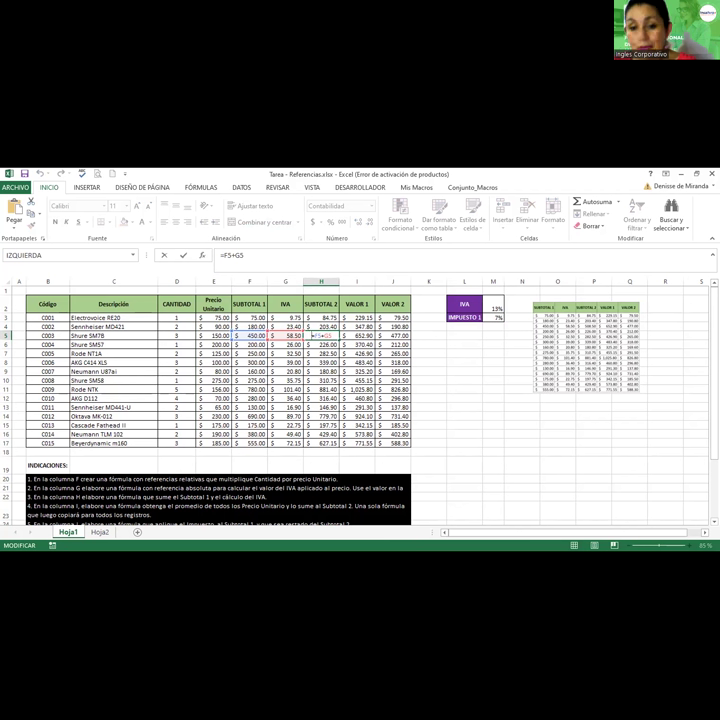
text(=)
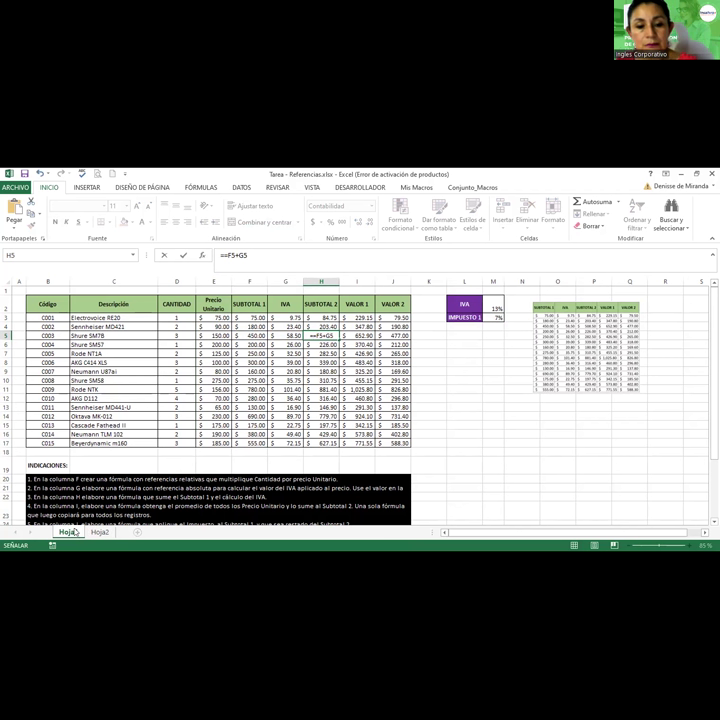
click(493, 511)
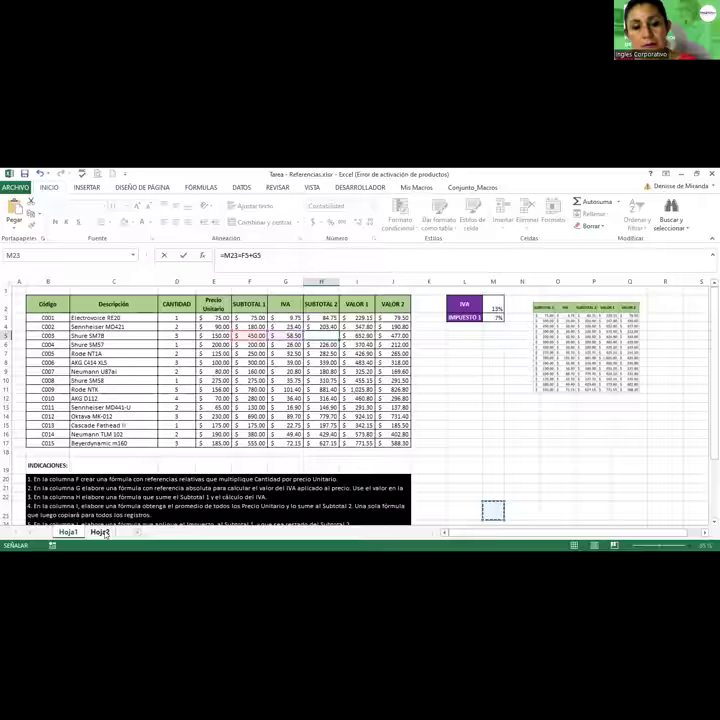
click(100, 532)
click(75, 532)
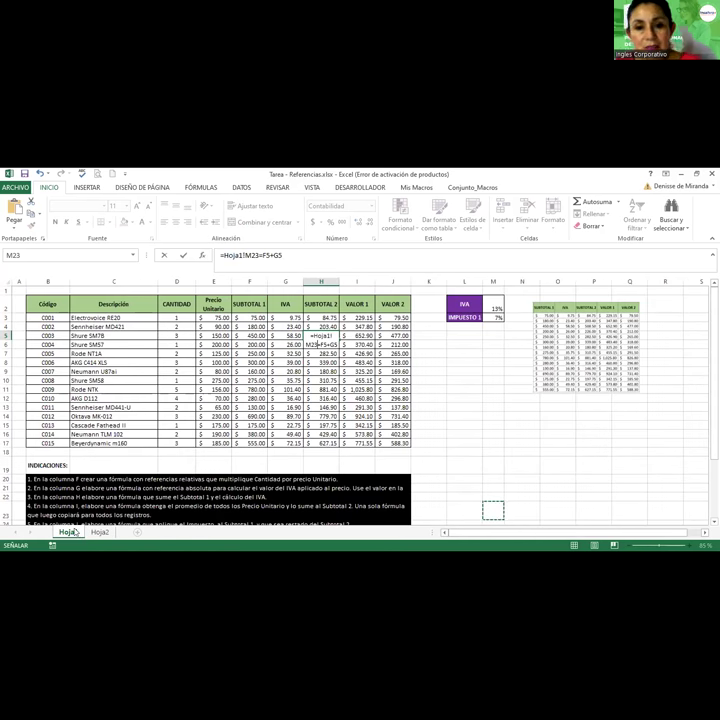
key(Escape)
Step: Rename the sheet Hoja1 as Tabla de Datos
click(425, 511)
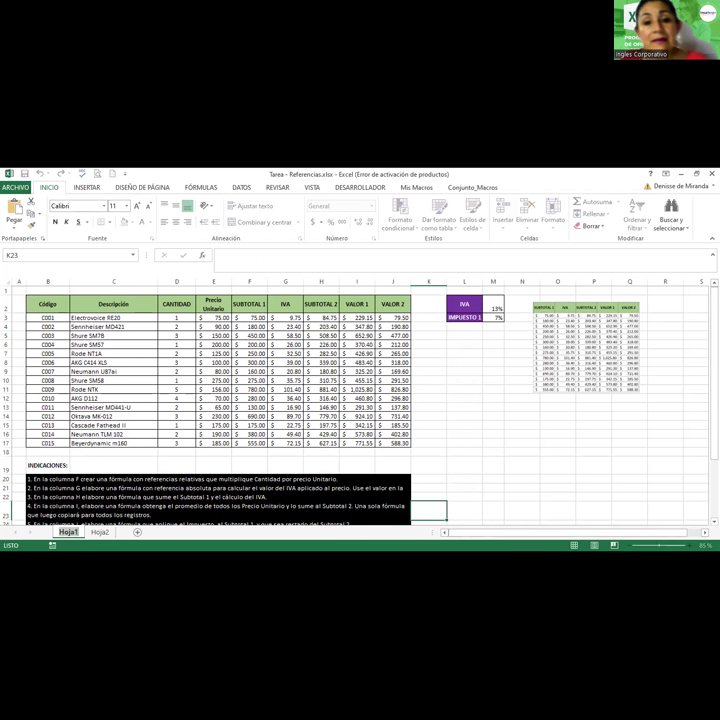
text(Tabla 1)
key(BackSpace)
key(BackSpace)
key(BackSpace)
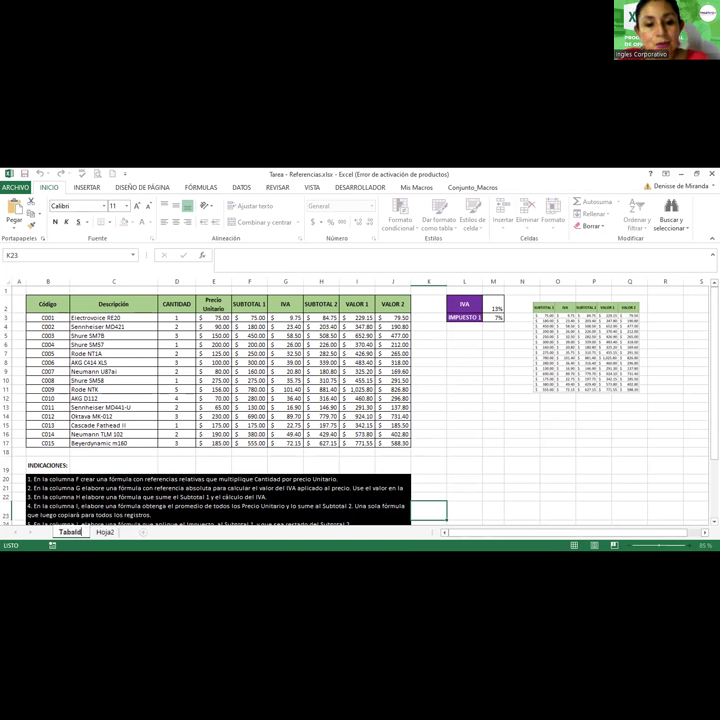
text(a de Datos)
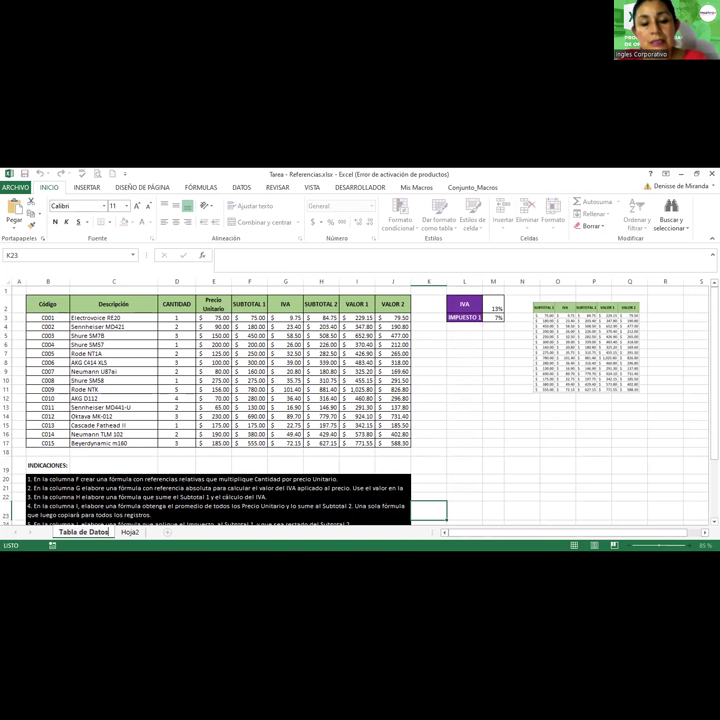
key(Return)
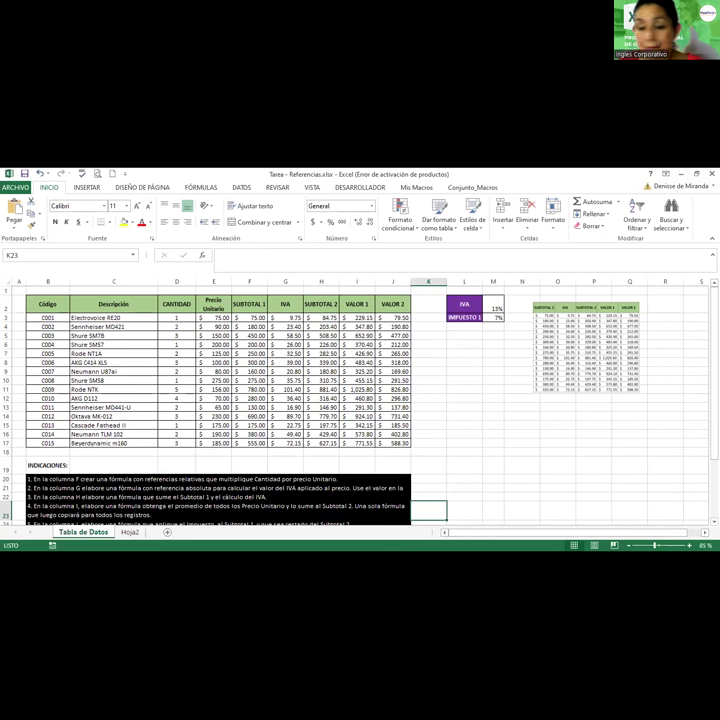
Step: Colour the Tabla de Datos sheet label with the darkest orange-brown theme shade
right_click(89, 533)
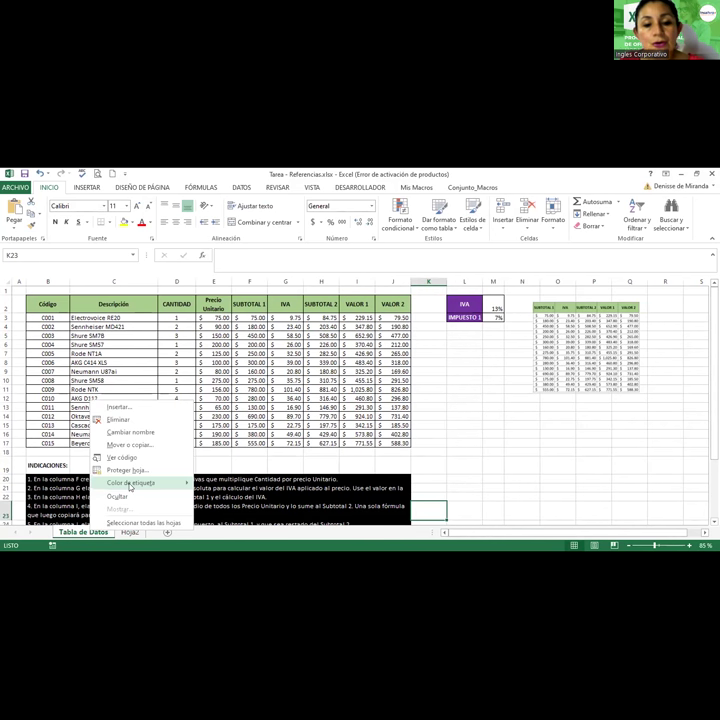
mouse_move(140, 483)
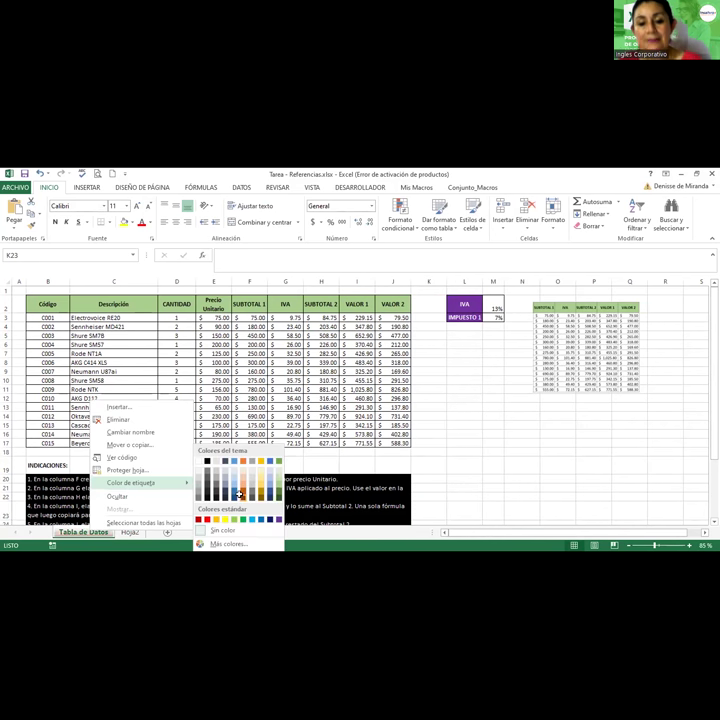
click(241, 500)
Step: Open Hoja2, read the INDICACIONES below the percentage table for the mixed-reference formula, and select cell C4
click(130, 532)
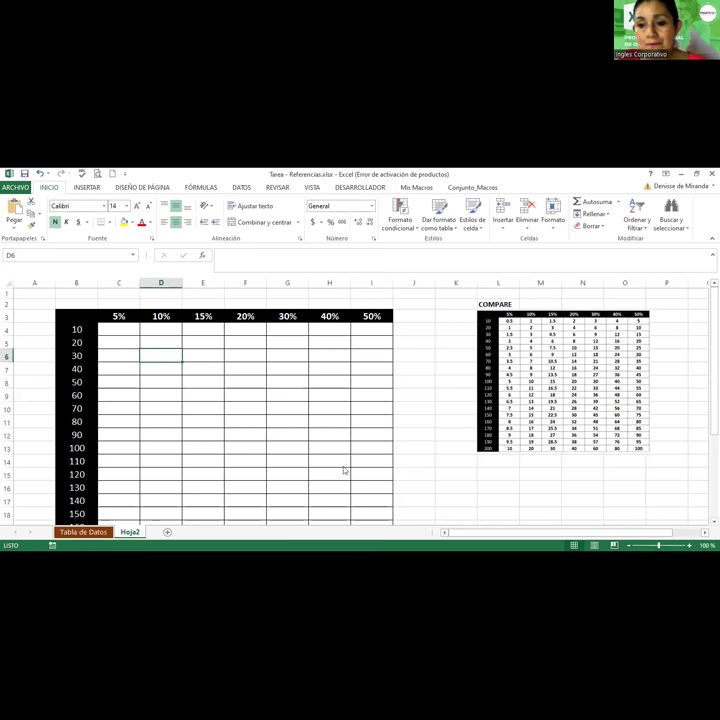
scroll(230, 375, down, 2)
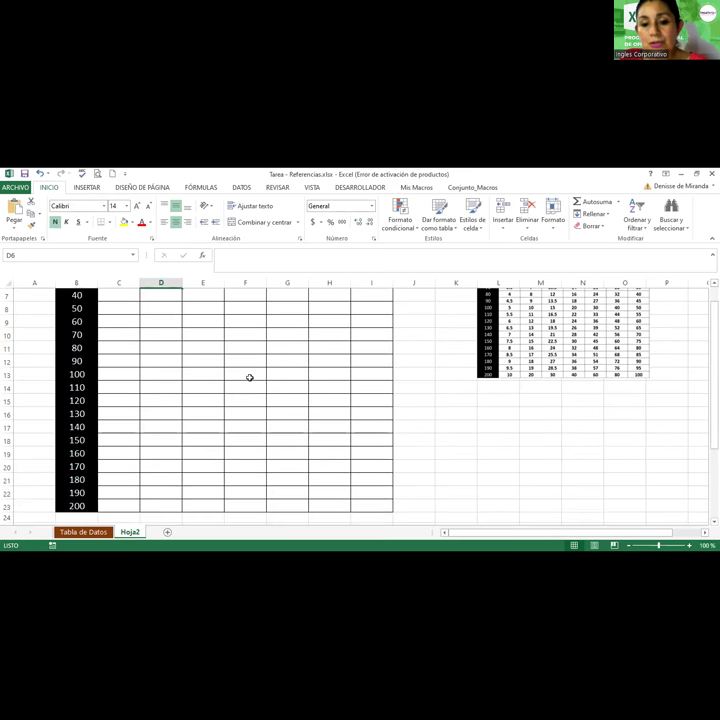
scroll(250, 377, down, 5)
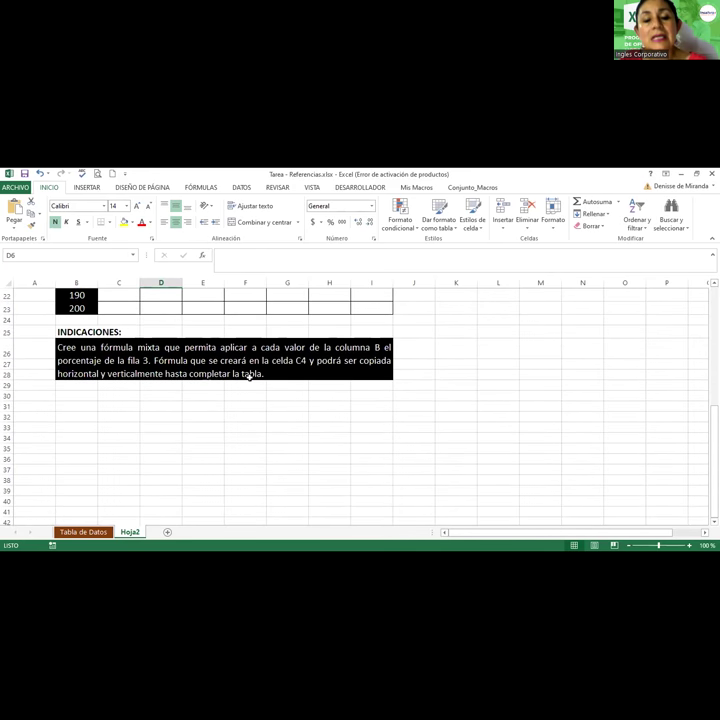
scroll(250, 377, up, 3)
scroll(250, 377, up, 4)
scroll(250, 377, down, 6)
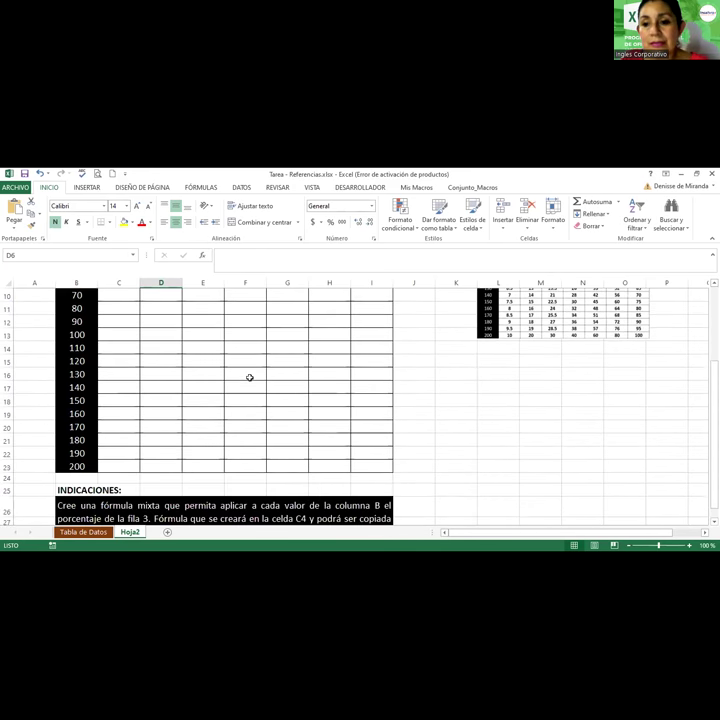
click(321, 457)
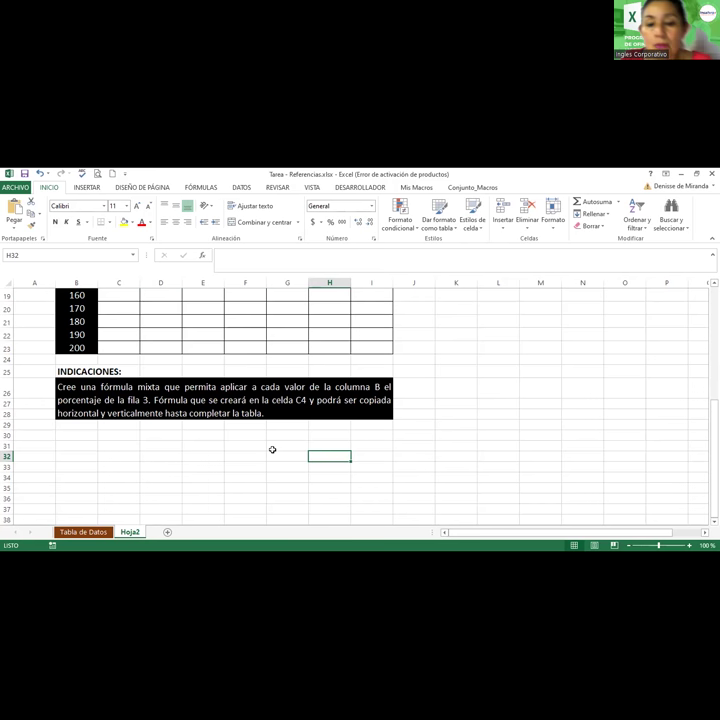
scroll(272, 450, up, 6)
click(110, 328)
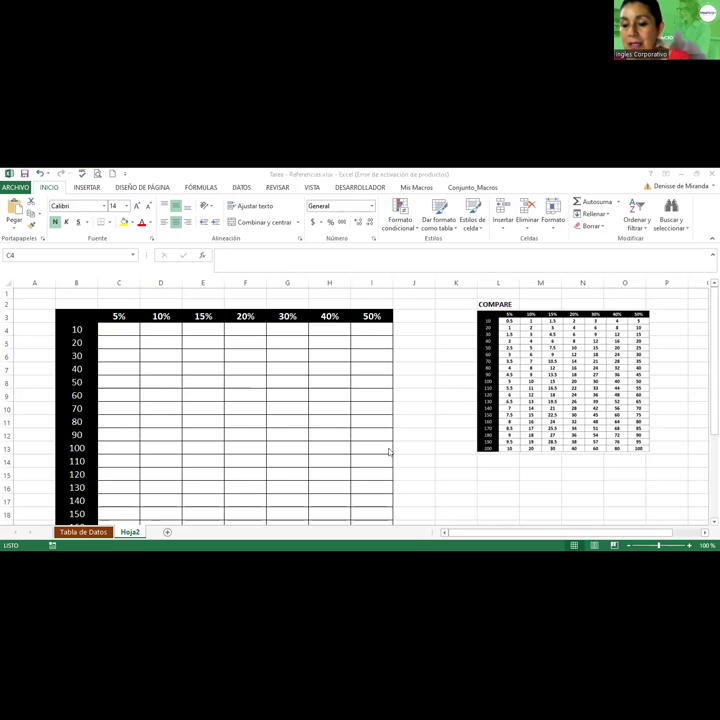
click(116, 329)
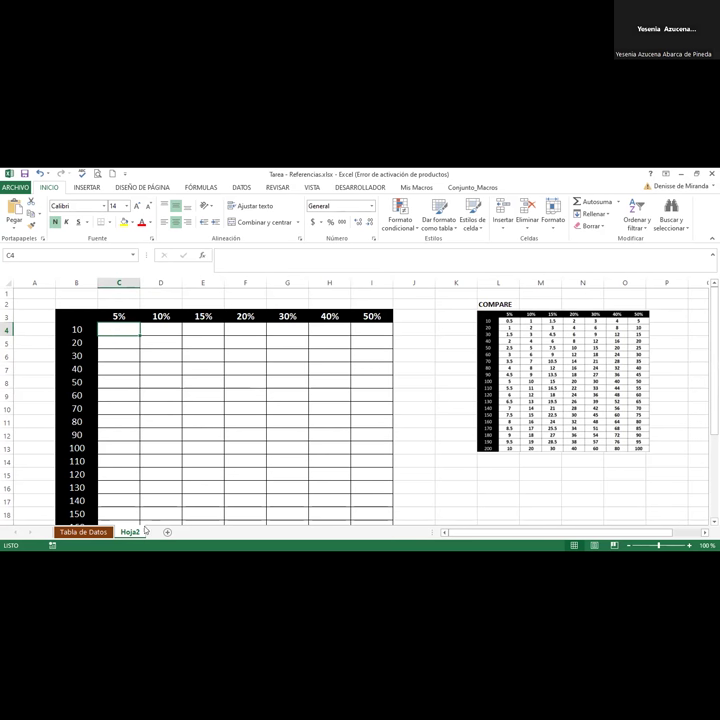
Step: Look at the Tabla de Datos sheet again and return to the INDICACIONES below the Hoja2 table
click(101, 535)
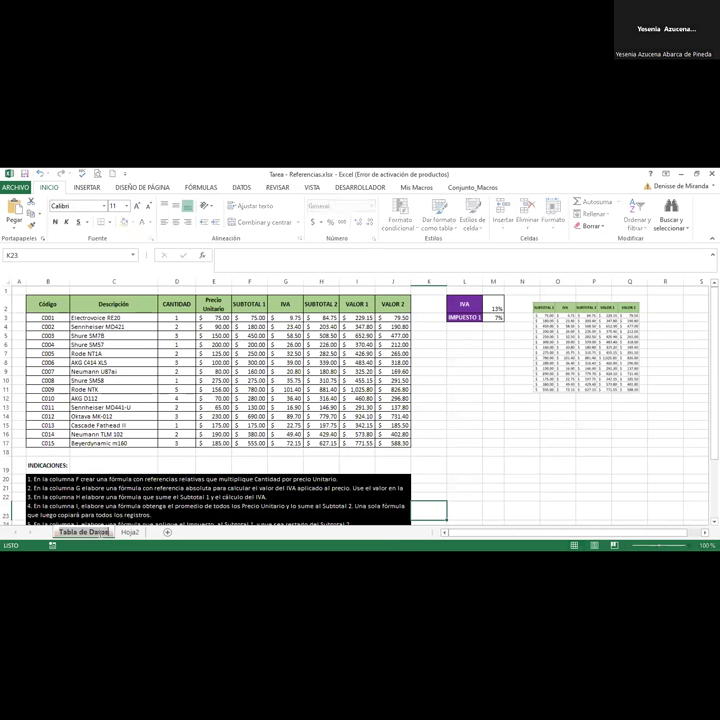
click(124, 534)
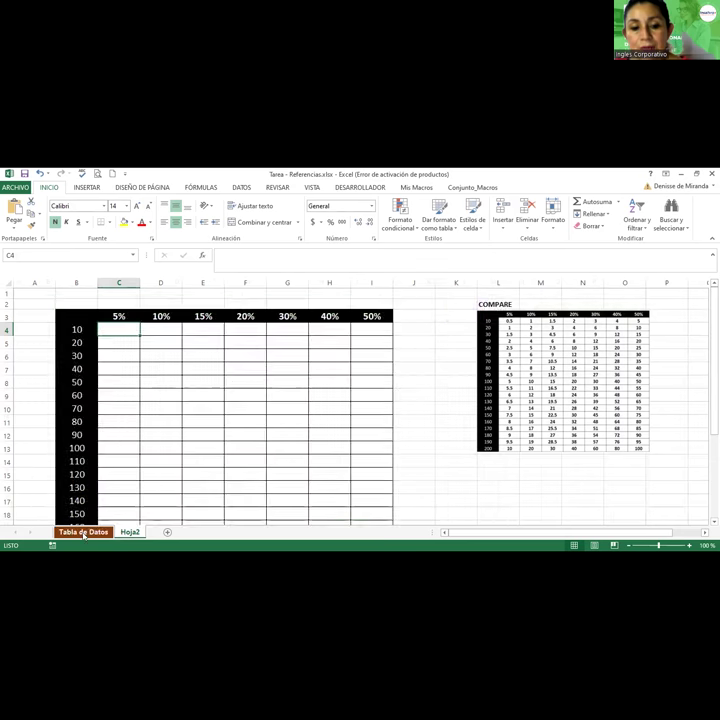
click(84, 534)
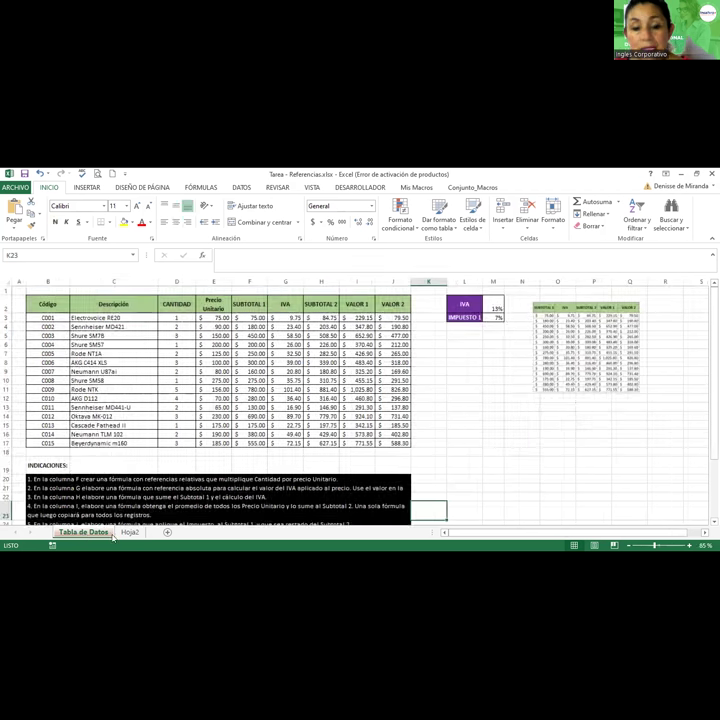
click(130, 533)
scroll(130, 533, down, 4)
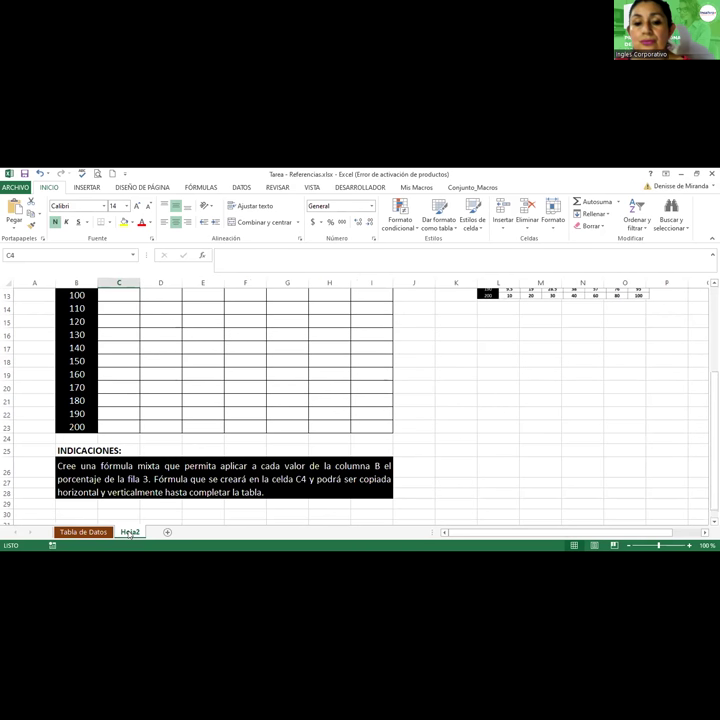
Step: Rename the sheet Hoja2 as Porcentaje, colour its label blue, and select cell C4
scroll(130, 533, up, 4)
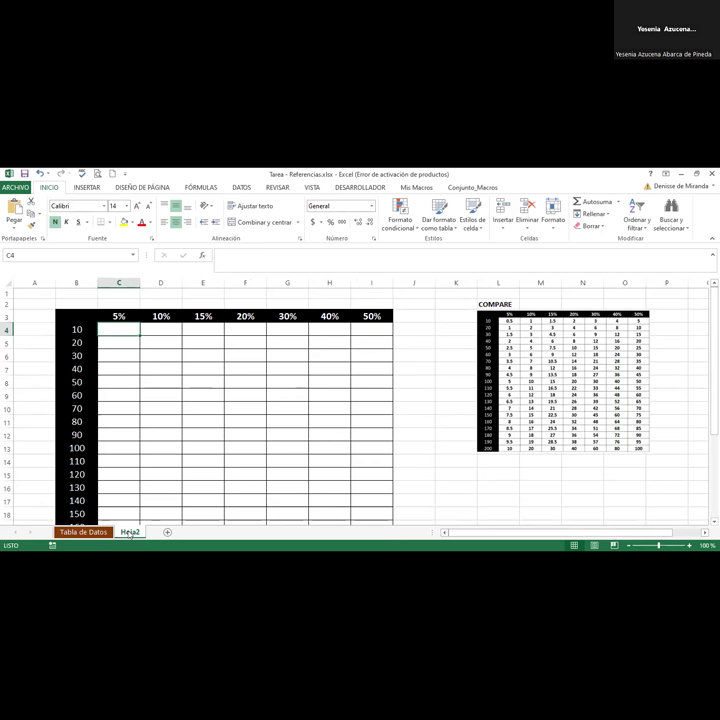
key(F2)
text(Porcentaje)
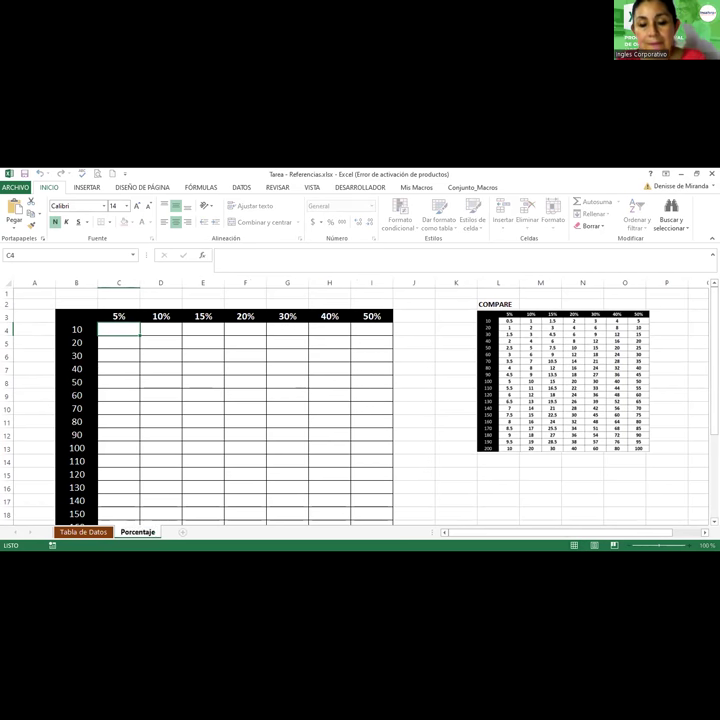
key(Return)
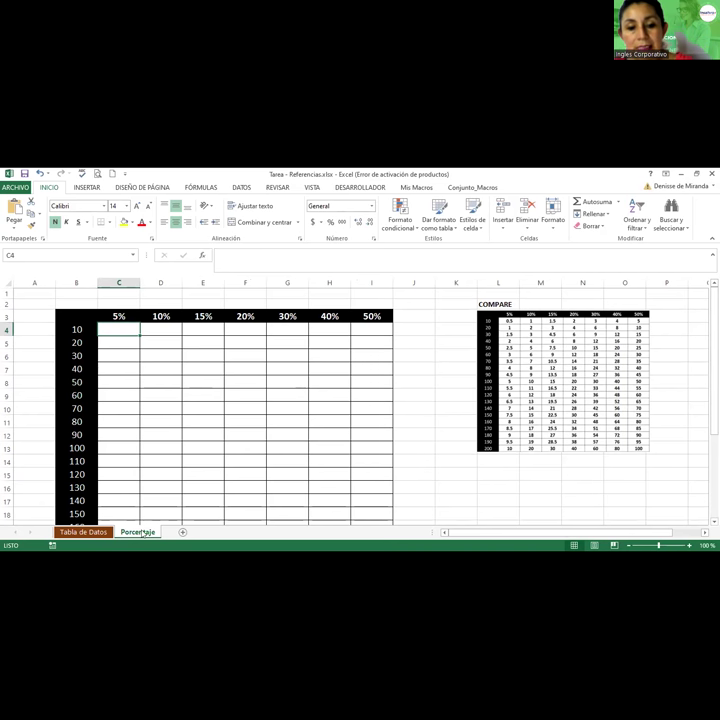
right_click(143, 533)
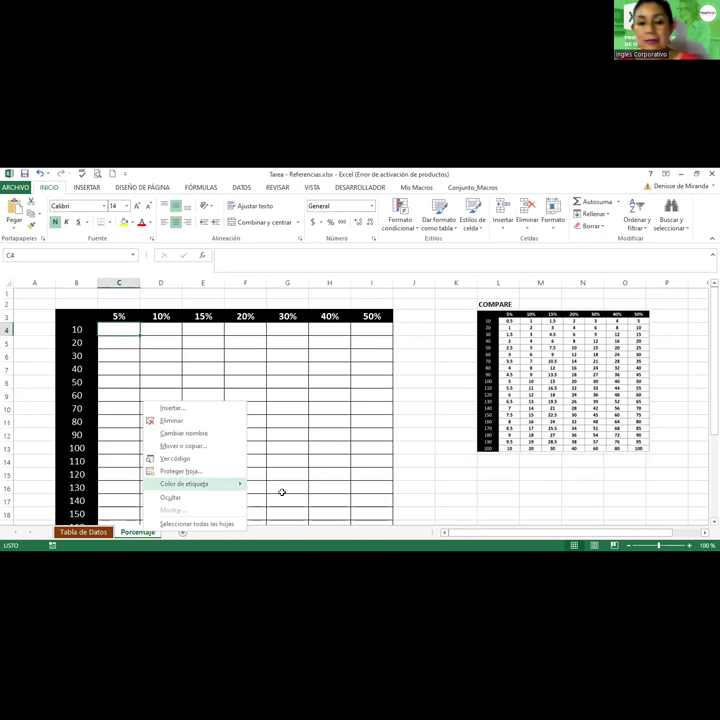
click(129, 331)
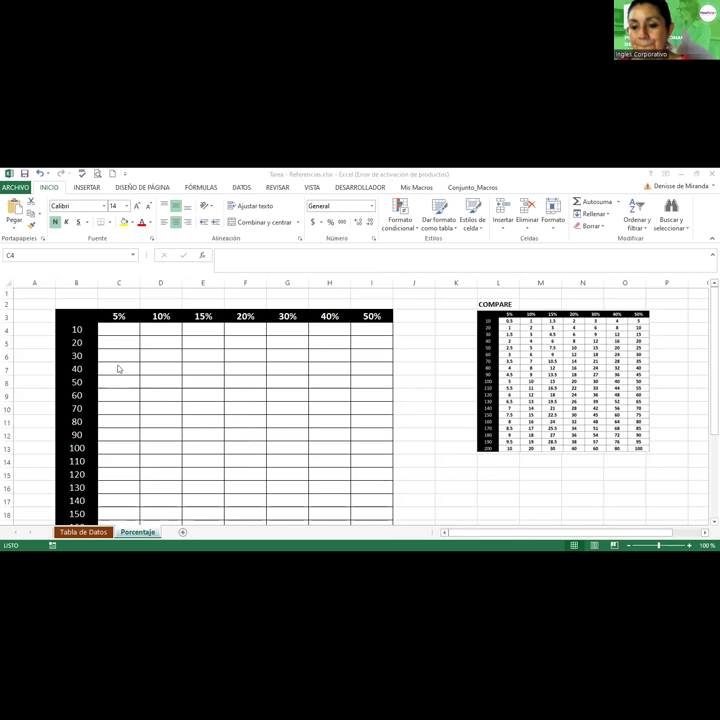
Step: Read the INDICACIONES below the percentage table and relate them to column B, row 3 and cell C4
scroll(119, 362, down, 1)
scroll(119, 362, down, 5)
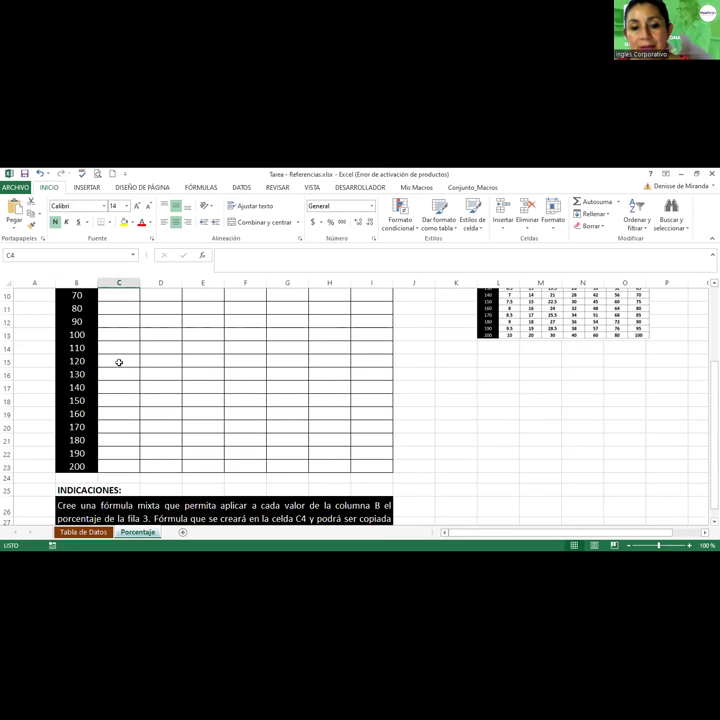
scroll(119, 362, up, 1)
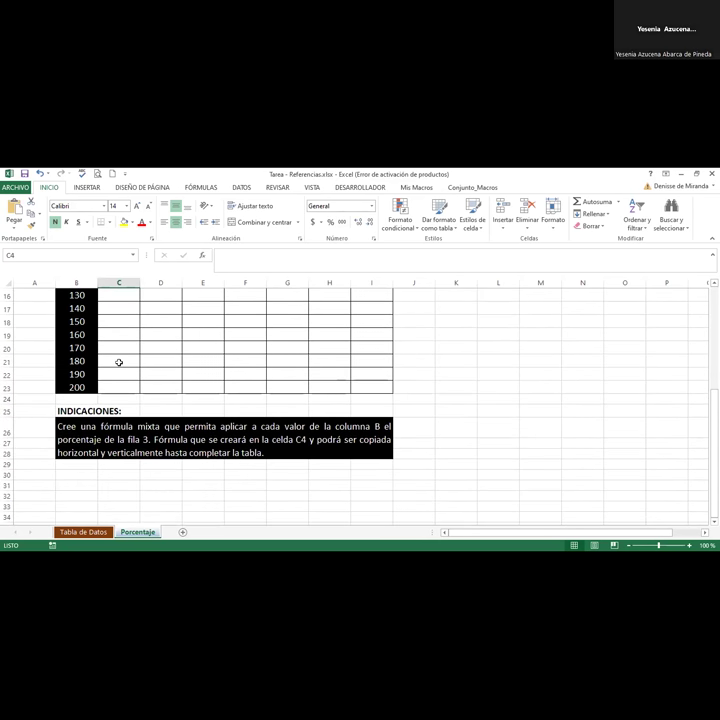
scroll(119, 362, up, 1)
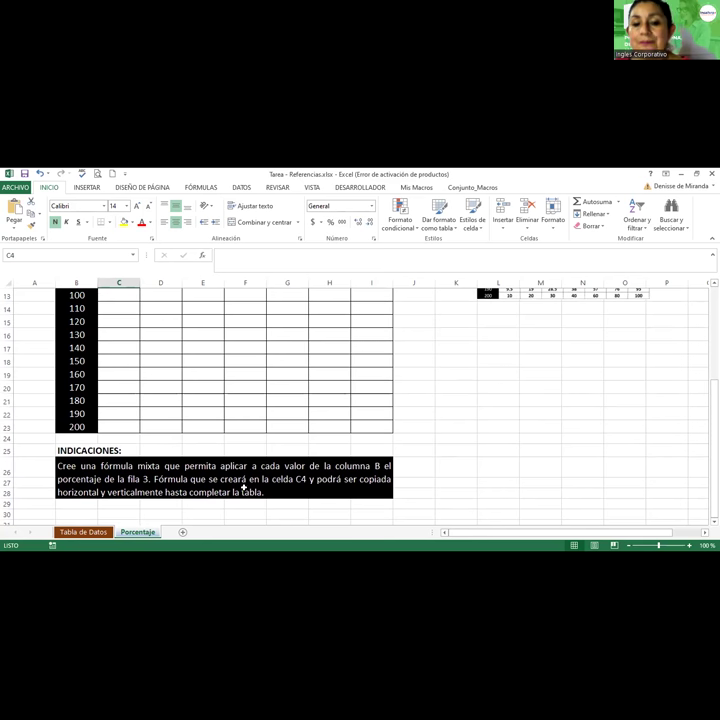
scroll(276, 464, down, 2)
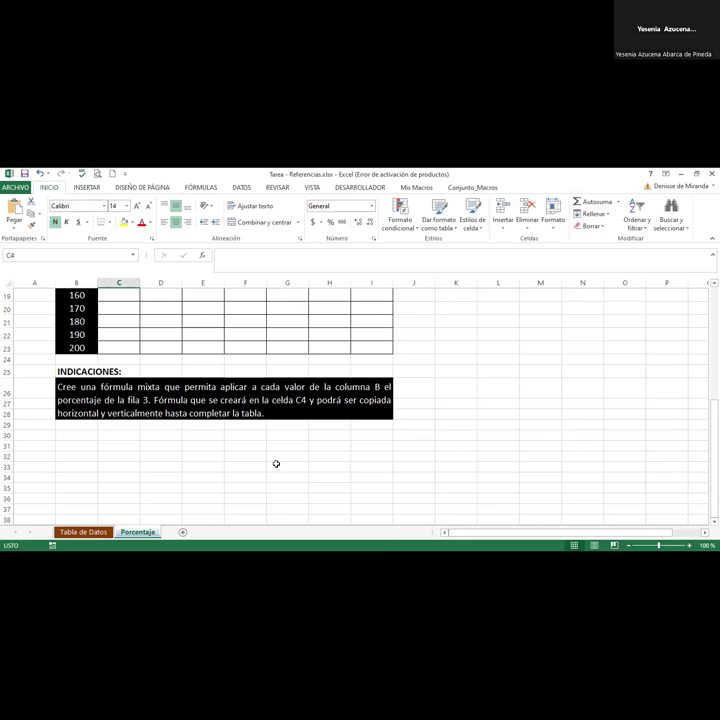
scroll(276, 464, up, 1)
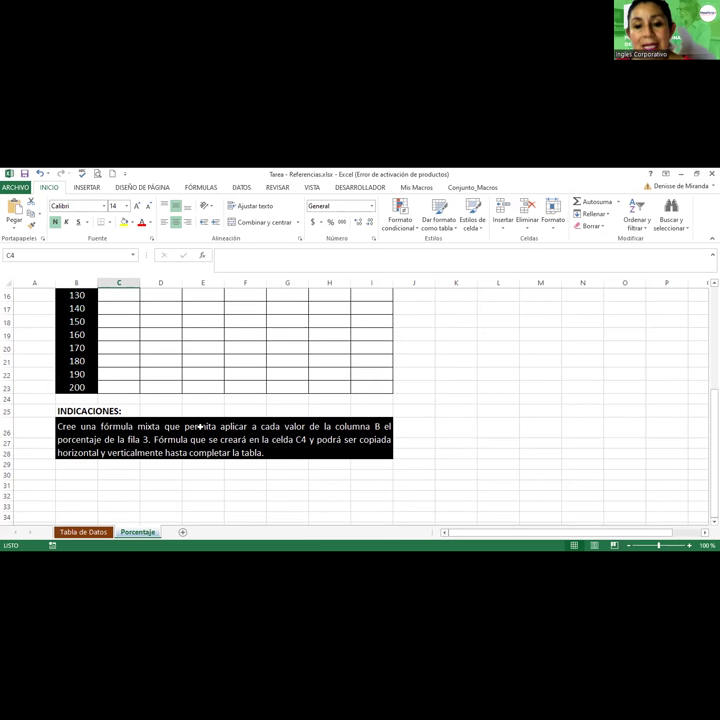
scroll(109, 326, up, 5)
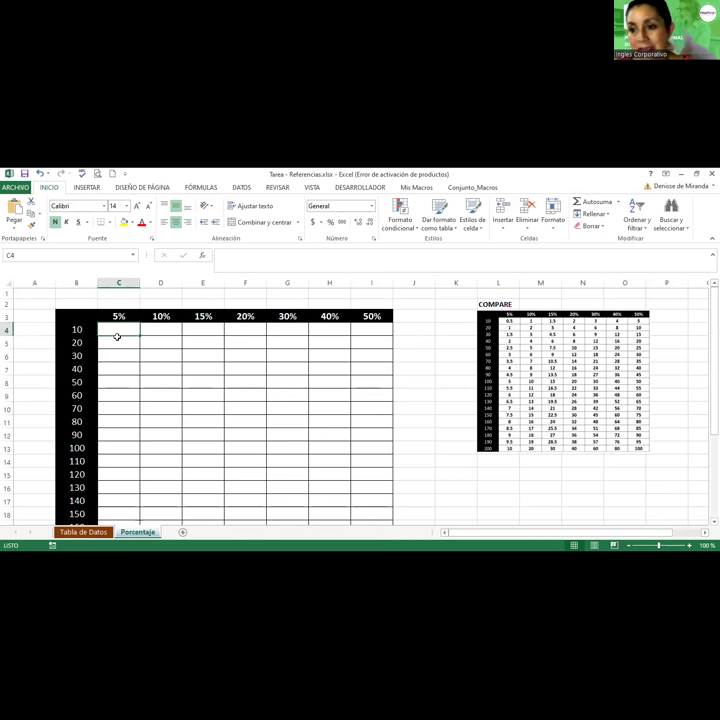
scroll(117, 338, down, 5)
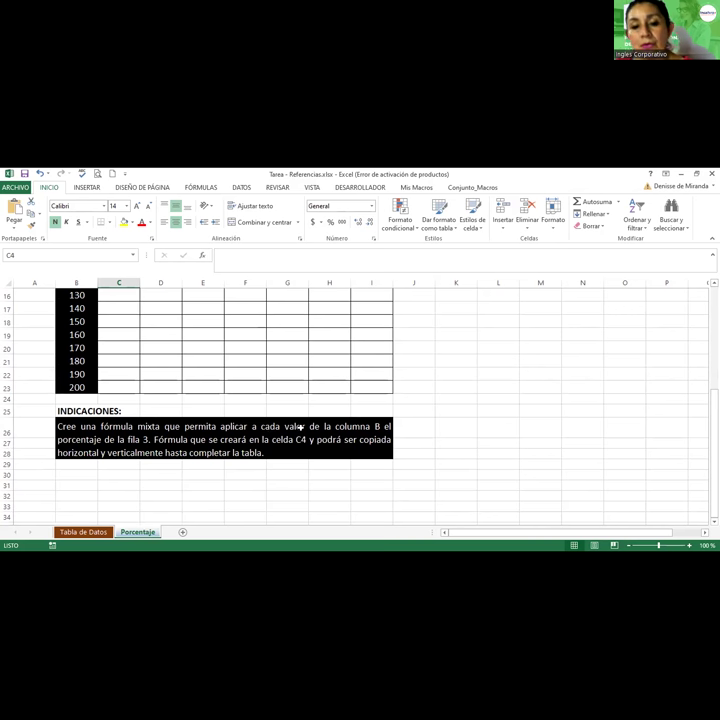
scroll(128, 411, up, 3)
scroll(128, 411, up, 2)
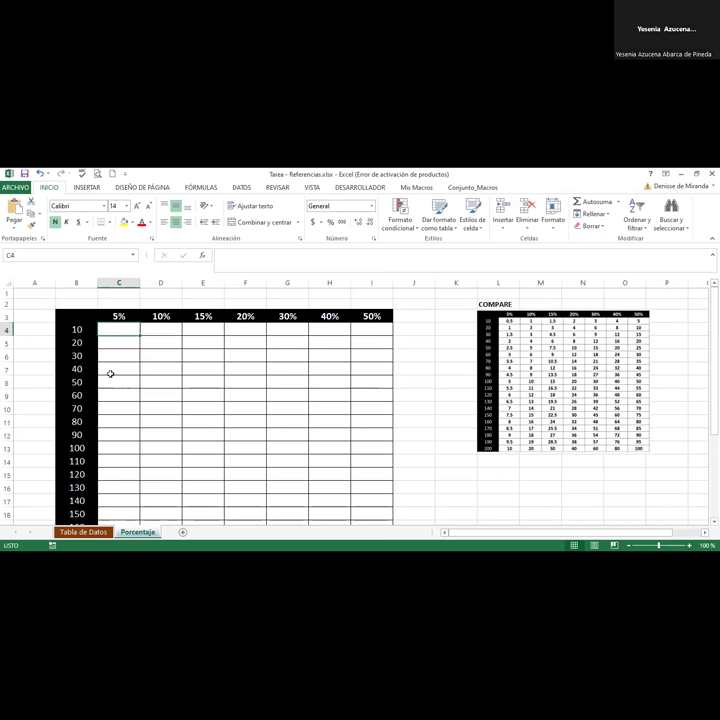
Step: Start a formula in C4 that multiplies B4 by C3, fixing only the row of the percentage reference as C$3
text(=)
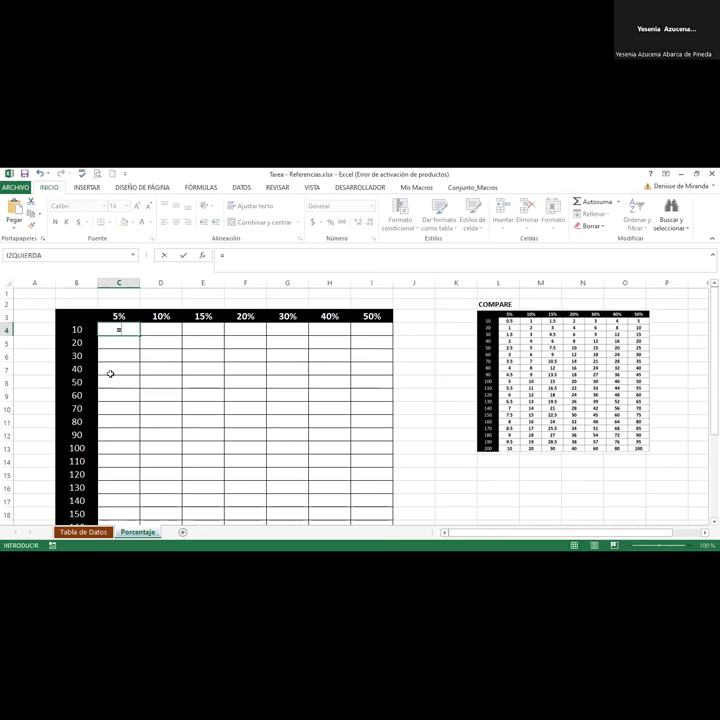
click(64, 328)
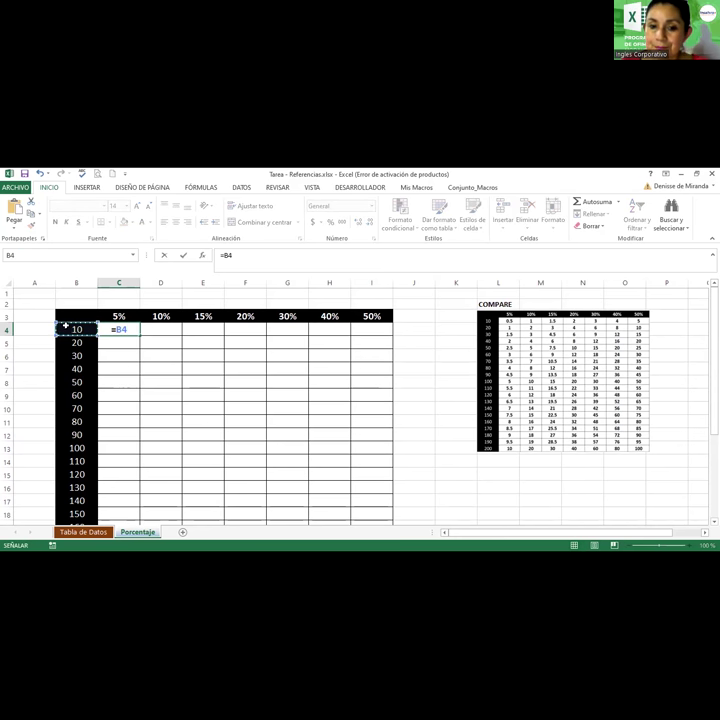
text(*)
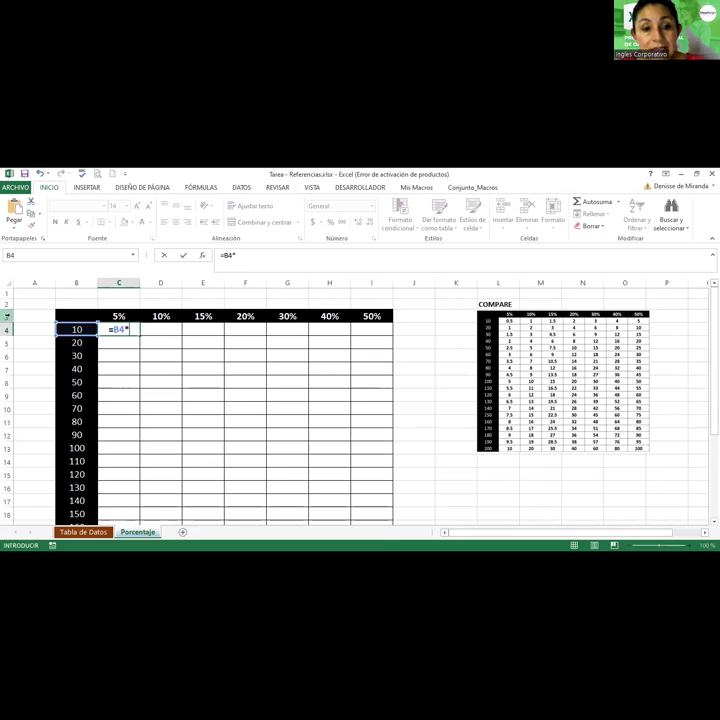
click(111, 315)
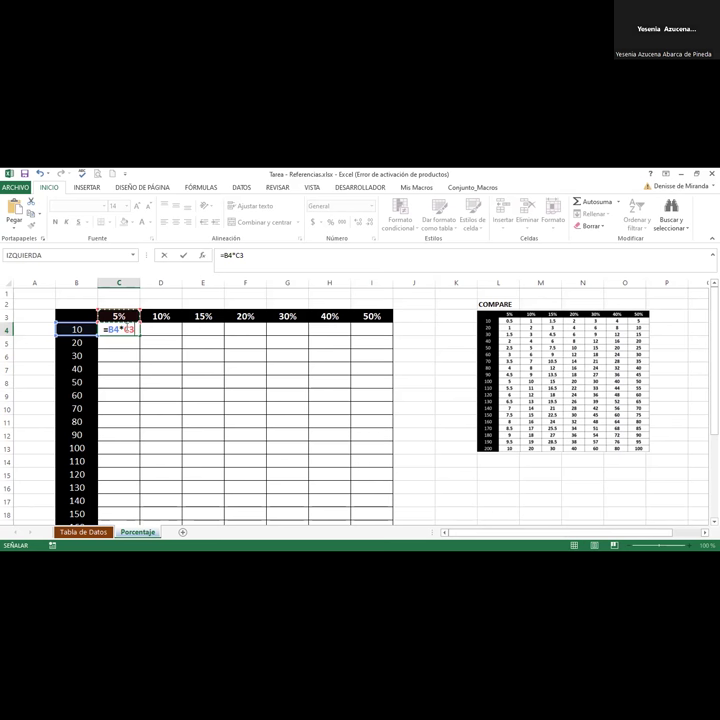
key(F2)
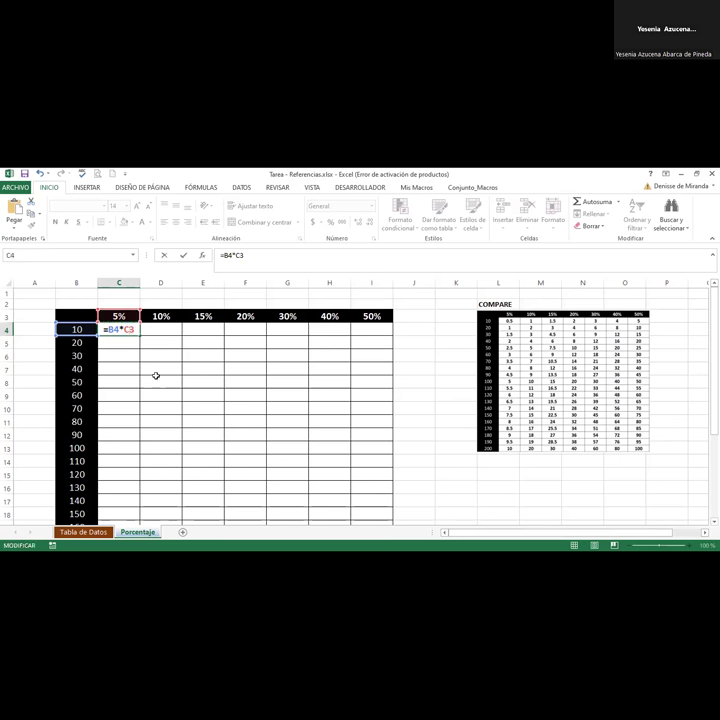
key(F4)
key(F4)
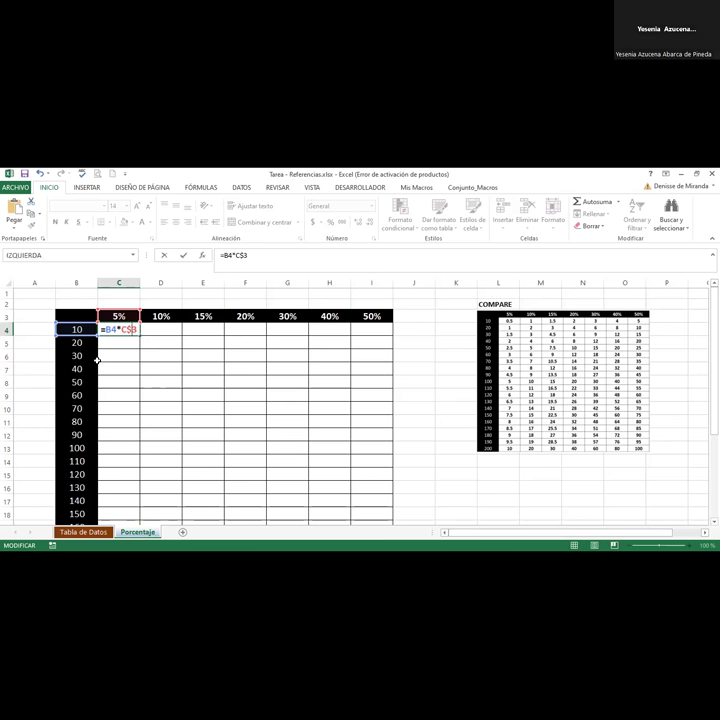
Step: Fix column B in the formula's first reference and enter =$B4*C$3 in cell C4
double_click(111, 332)
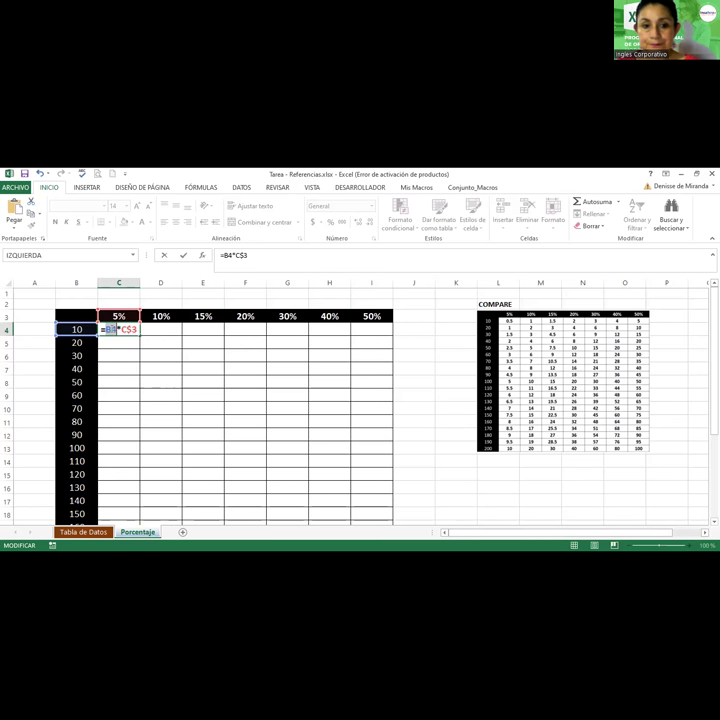
scroll(154, 402, down, 6)
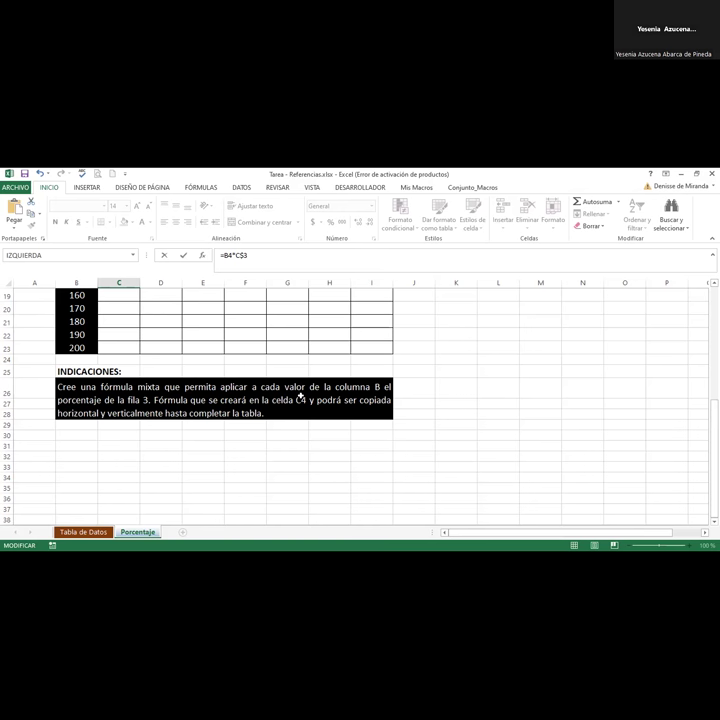
scroll(300, 397, up, 6)
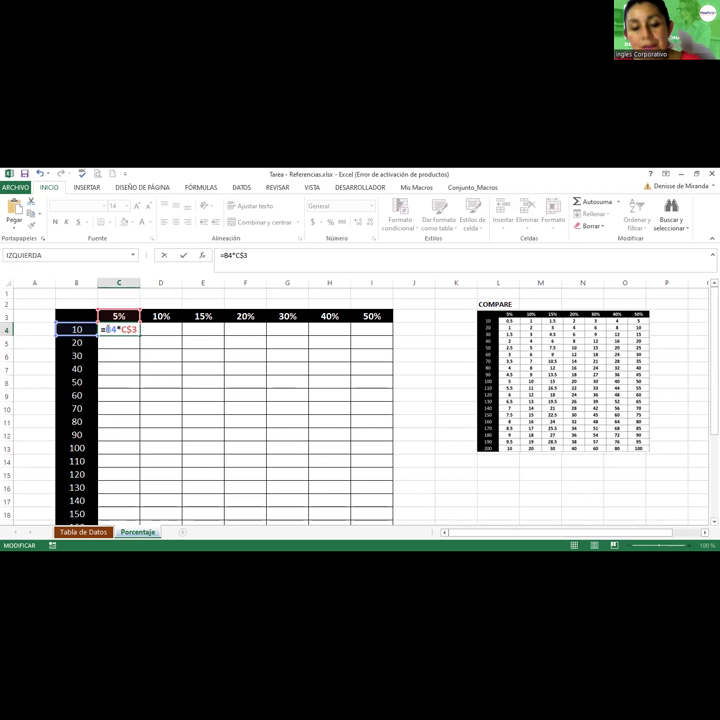
text($)
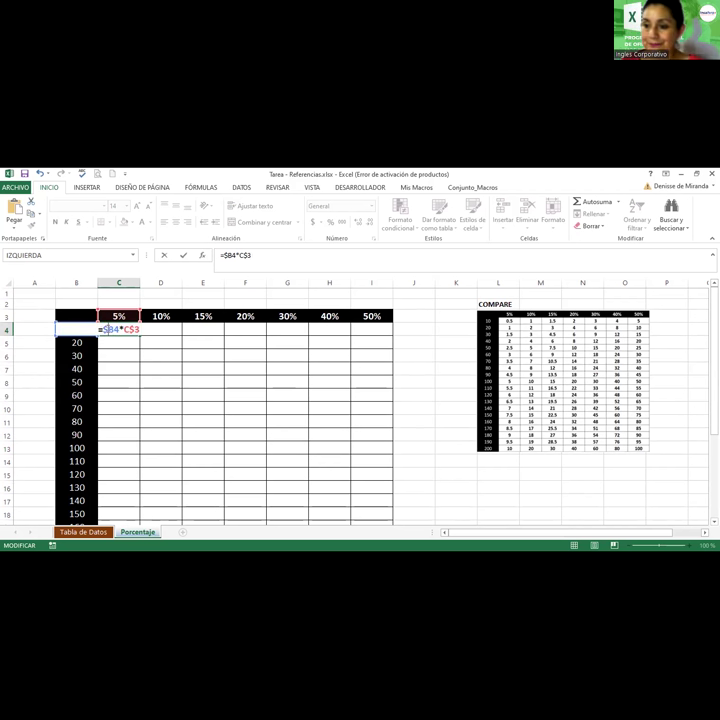
key(Return)
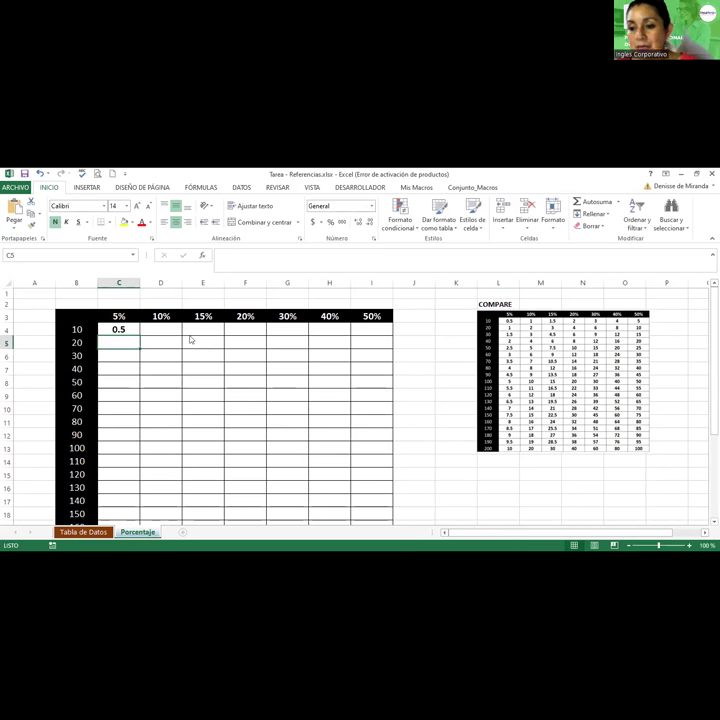
Step: Copy the C4 formula down to row 23 and across to column I to complete the percentage table
click(117, 329)
double_click(139, 335)
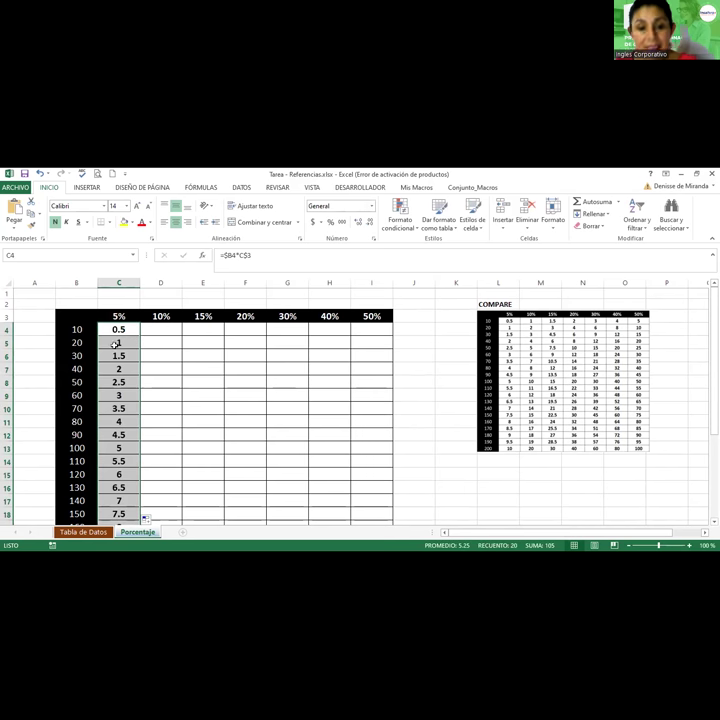
scroll(141, 427, down, 3)
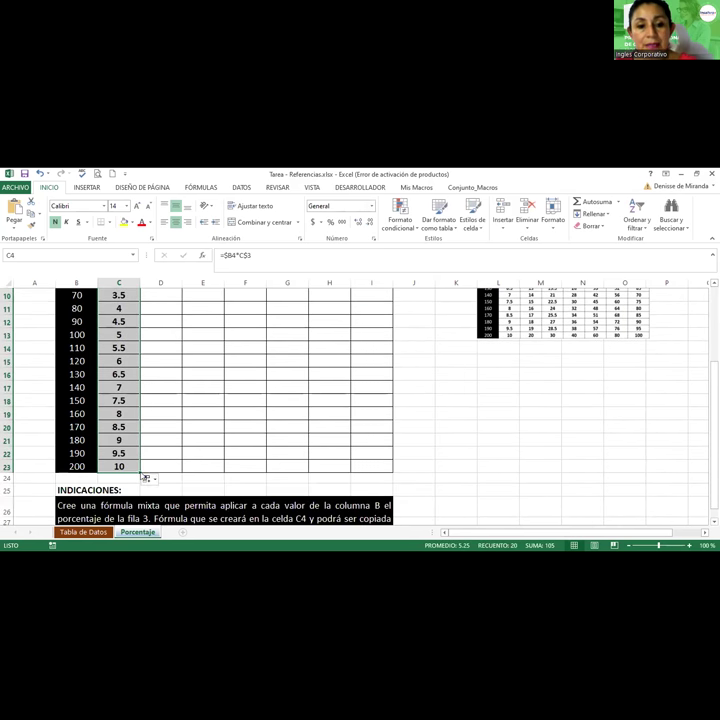
drag(147, 469, 377, 468)
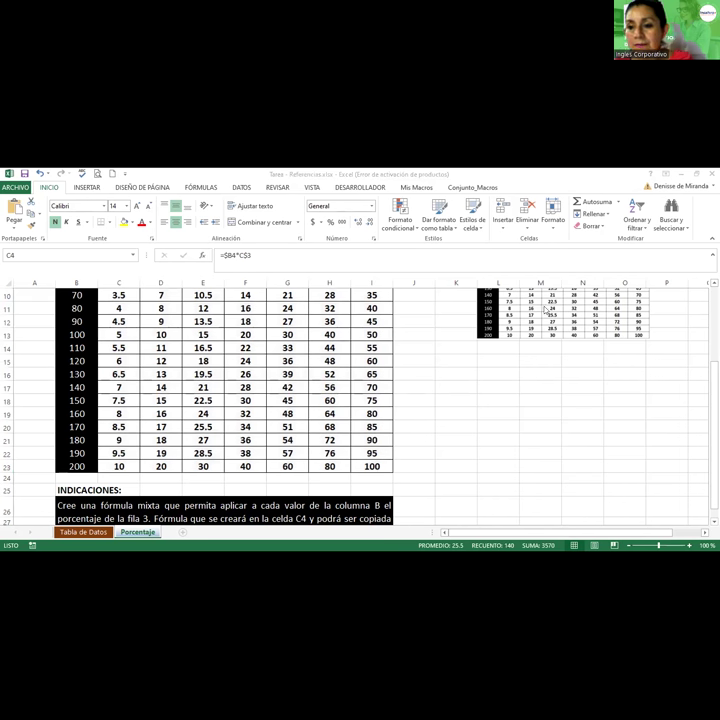
Step: Move the comparison picture closer to the completed table, starting in column J just below the COMPARE heading
drag(545, 311, 469, 407)
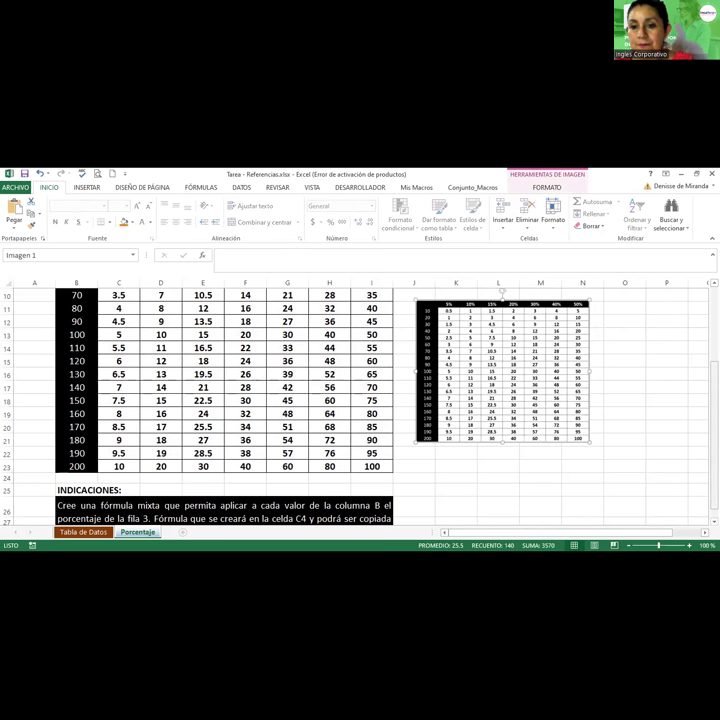
scroll(360, 400, up, 2)
scroll(641, 363, up, 2)
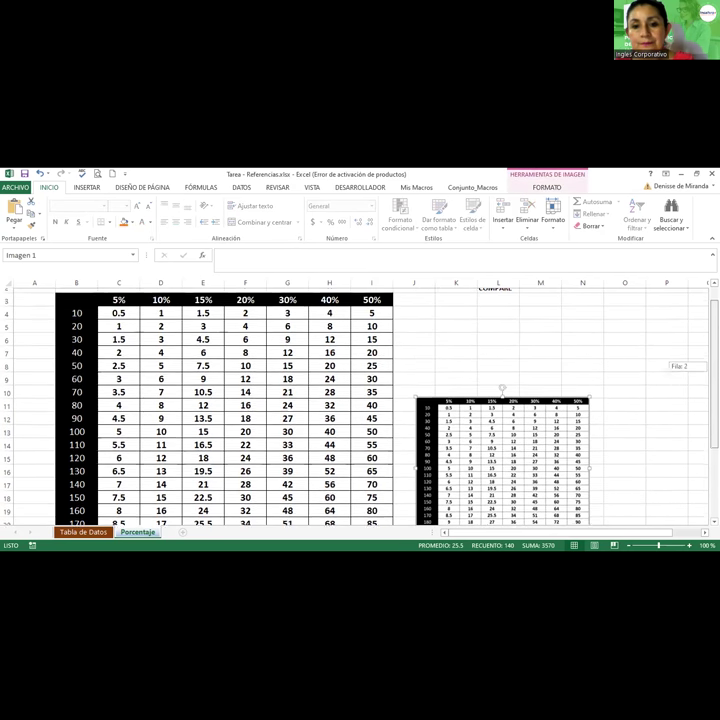
drag(522, 441, 522, 343)
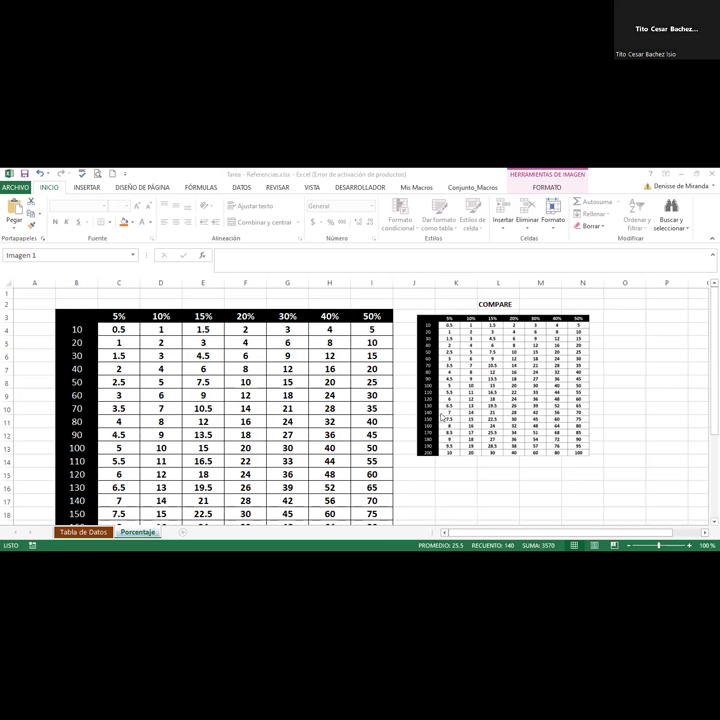
click(413, 466)
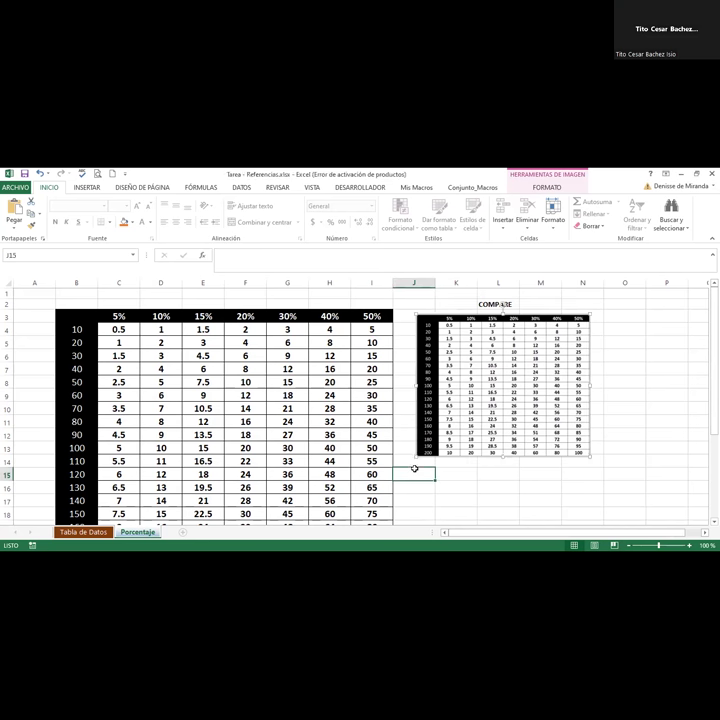
click(449, 385)
drag(450, 386, 446, 385)
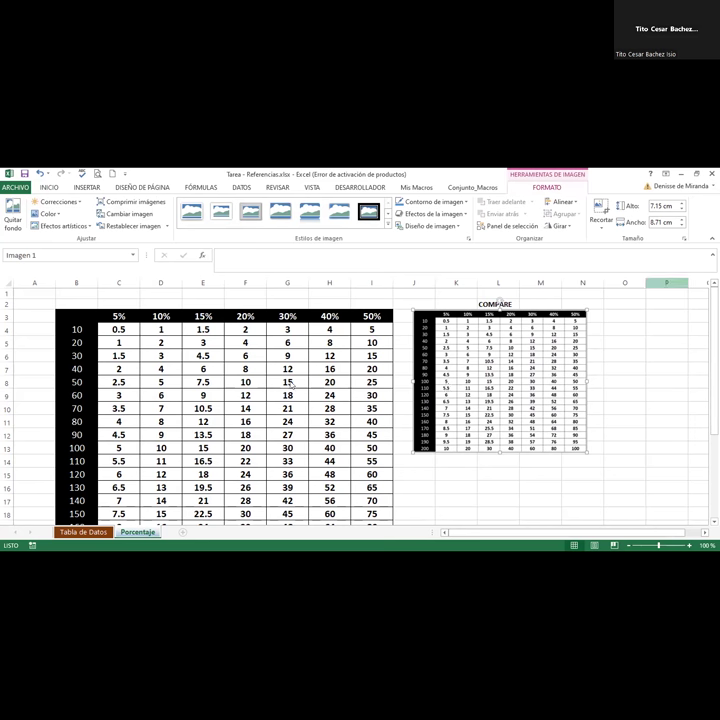
Step: Review the formula in C4 against the INDICACIONES, and return to the Tabla de Datos sheet
double_click(110, 329)
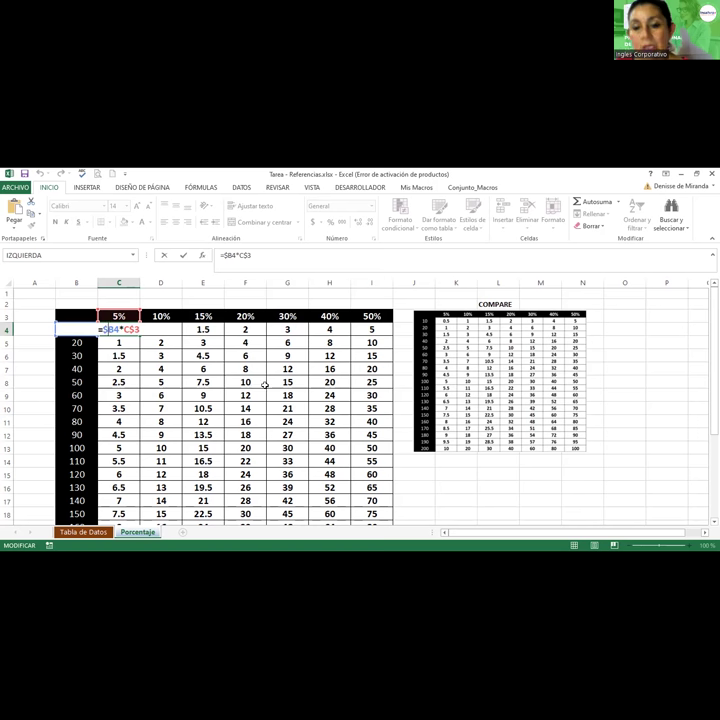
scroll(225, 380, down, 4)
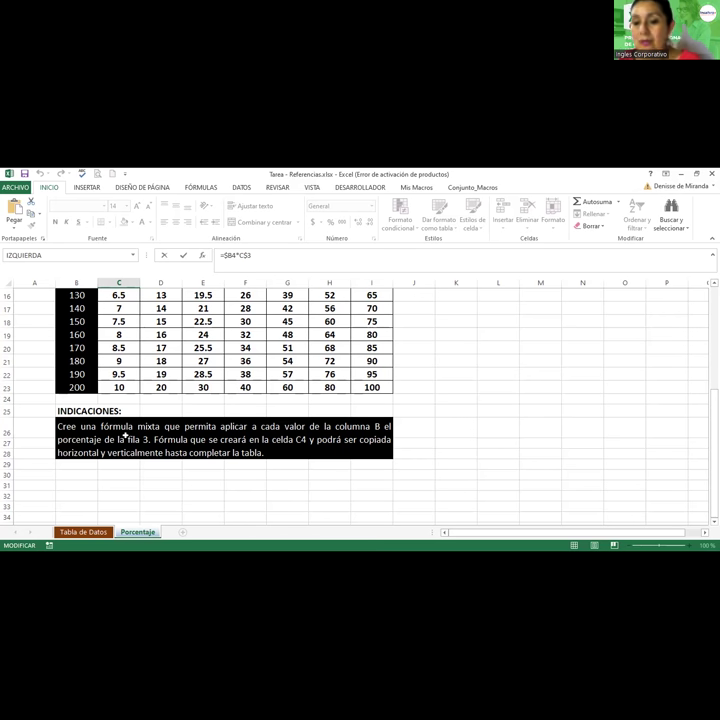
click(83, 532)
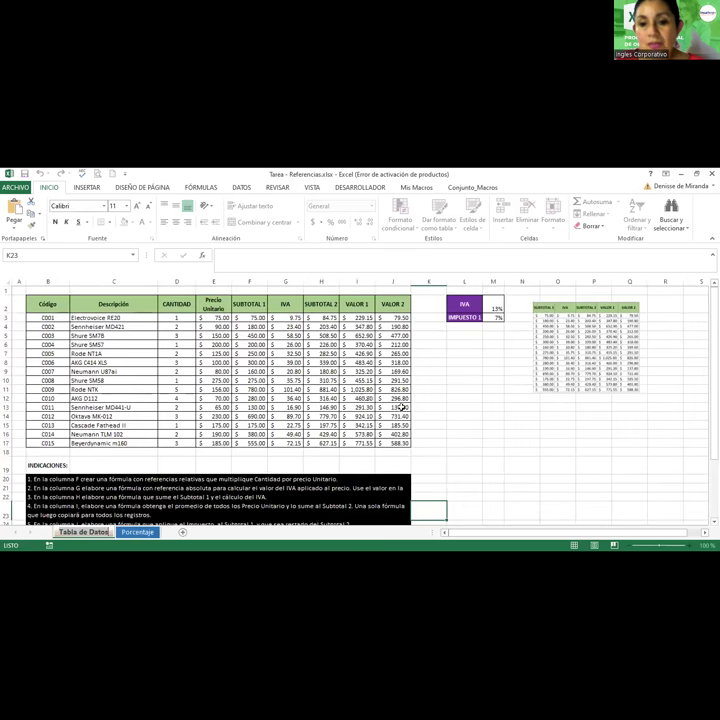
Step: Check the IVA rate stored in cell M2 of the Tabla de Datos sheet
click(476, 305)
click(498, 308)
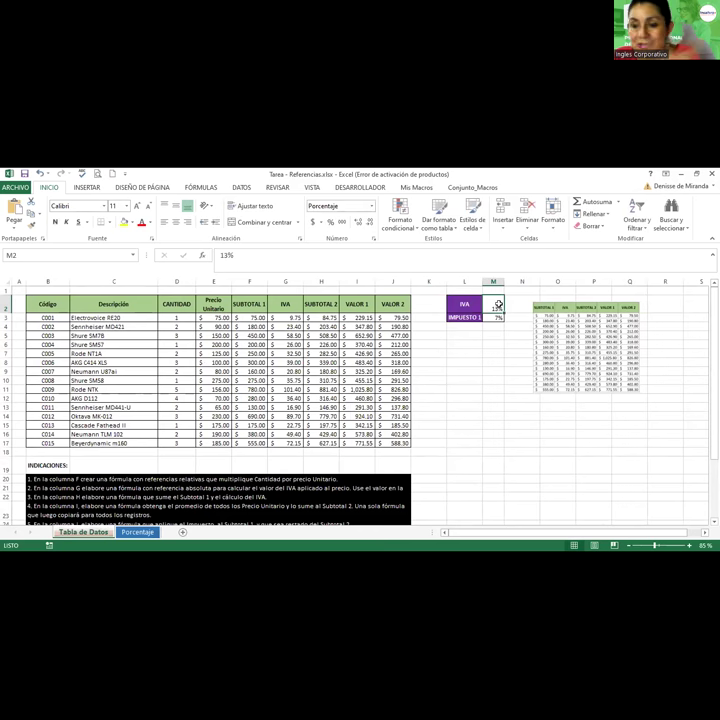
scroll(498, 305, up, 4)
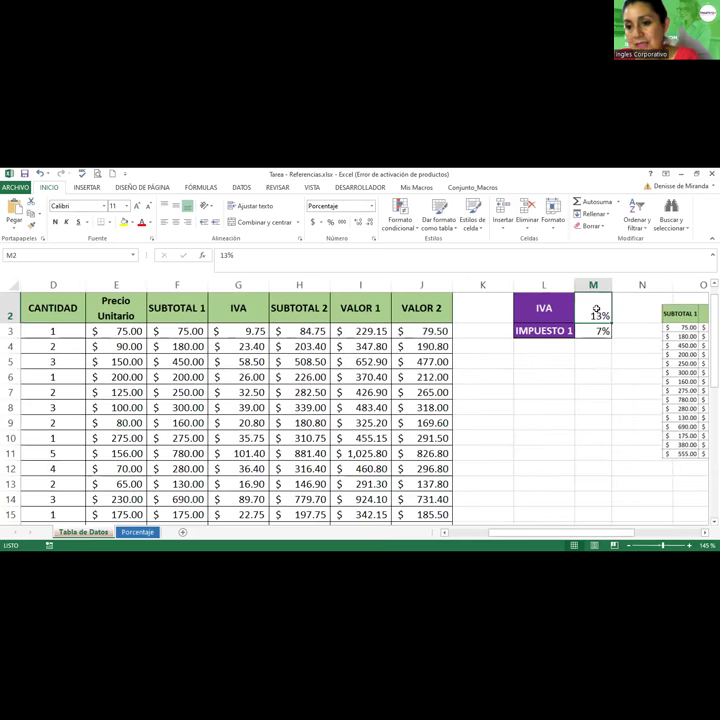
double_click(599, 315)
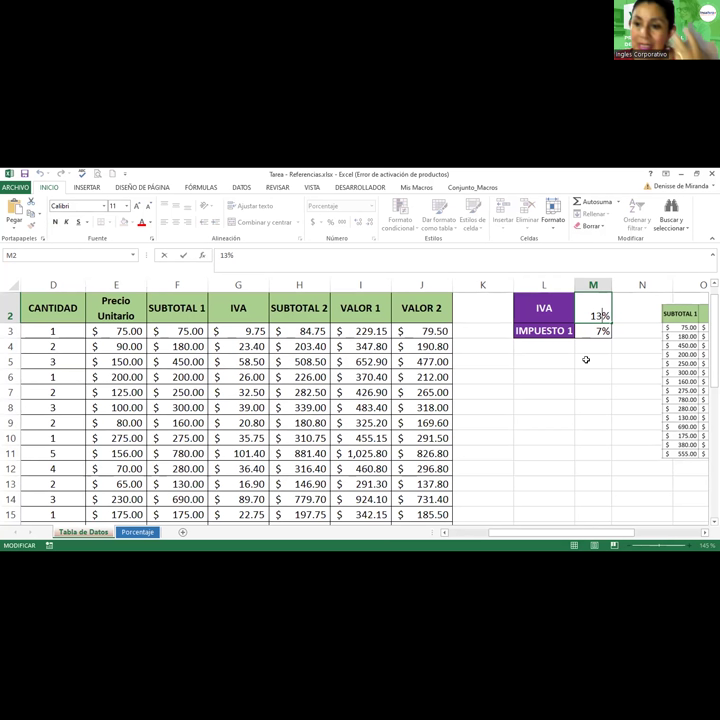
key(Return)
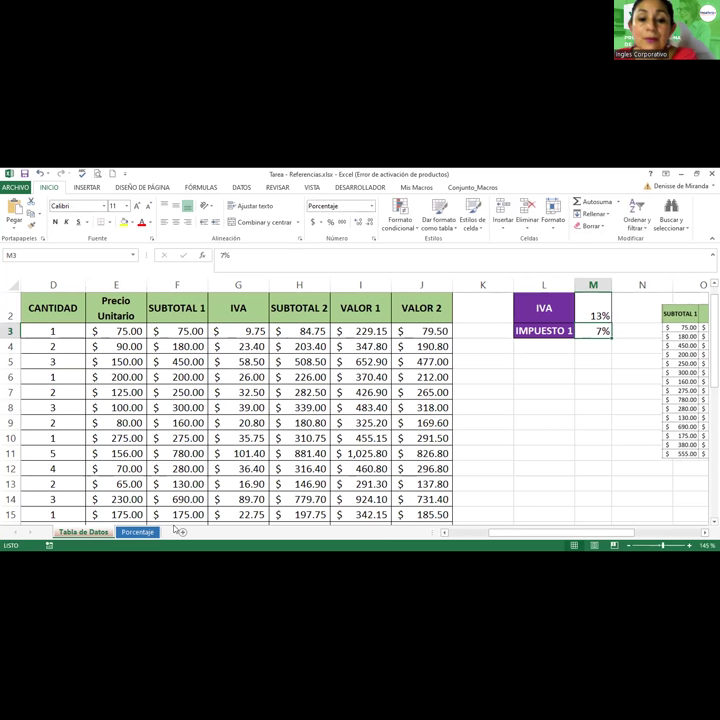
Step: On the Porcentaje sheet, strip the dollar signs from the formula in C4 so it reads =B4*C3
click(150, 533)
scroll(141, 386, up, 5)
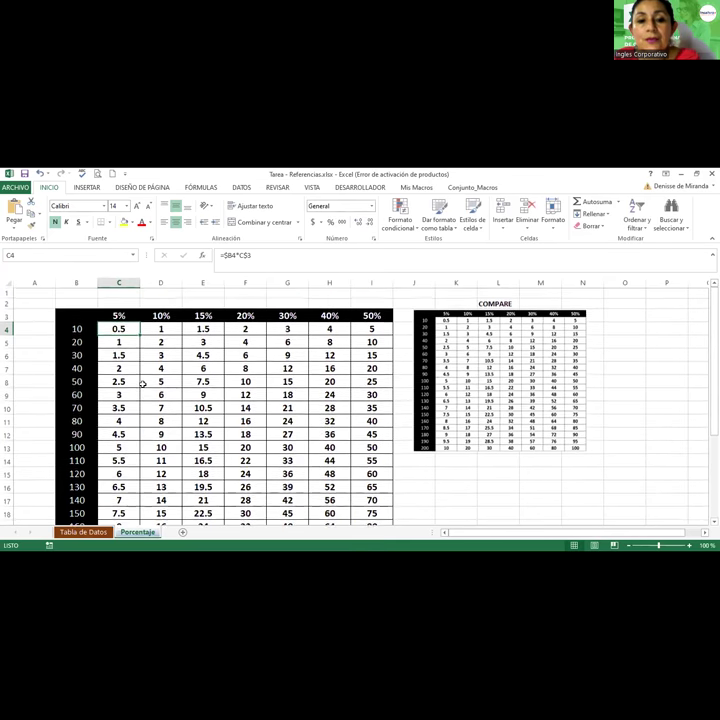
double_click(116, 328)
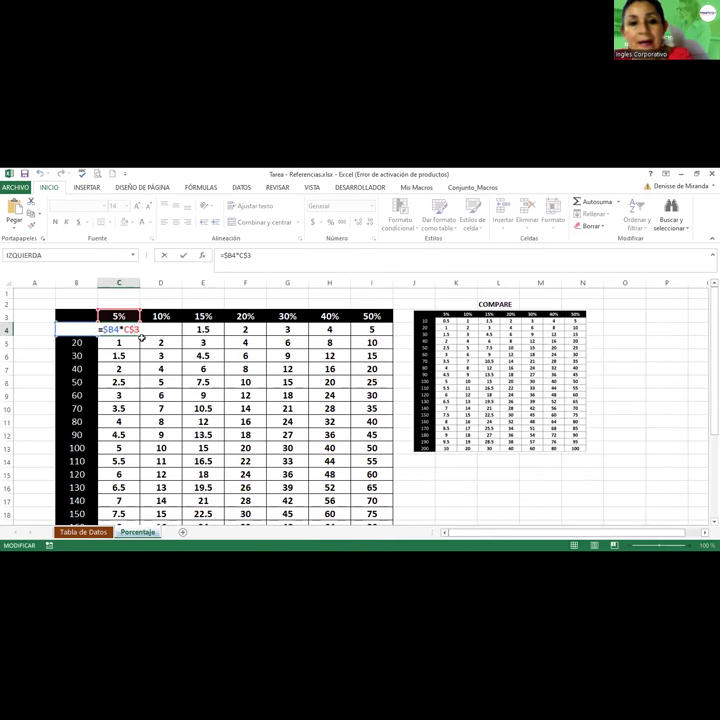
key(BackSpace)
key(Left)
key(Left)
key(Left)
key(Left)
key(Left)
key(BackSpace)
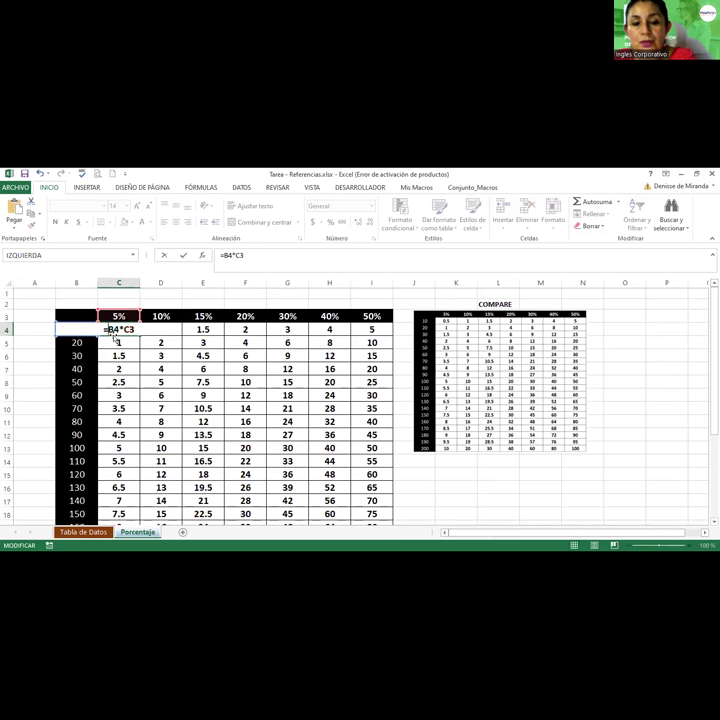
key(ctrl+Return)
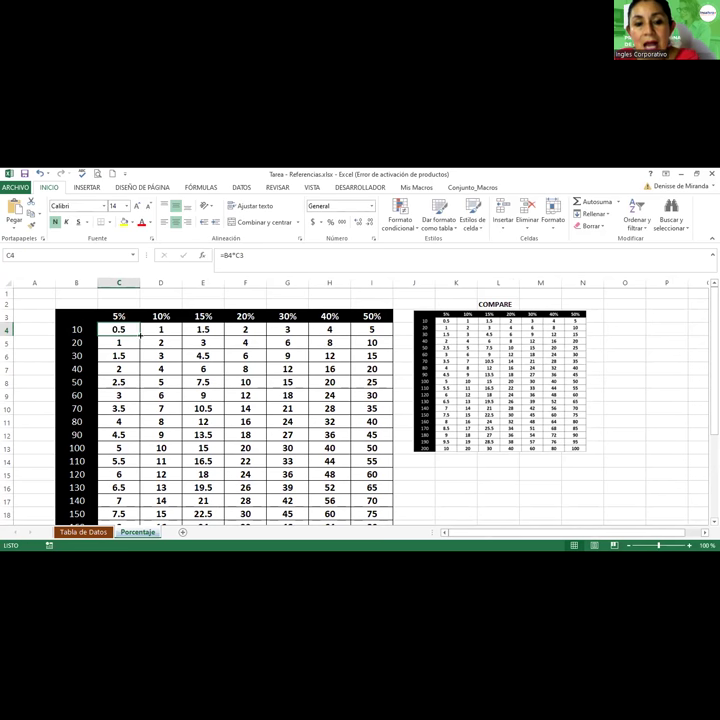
Step: Copy the relative C4 formula down column C, and inspect the references in C7 and across row 4
double_click(139, 335)
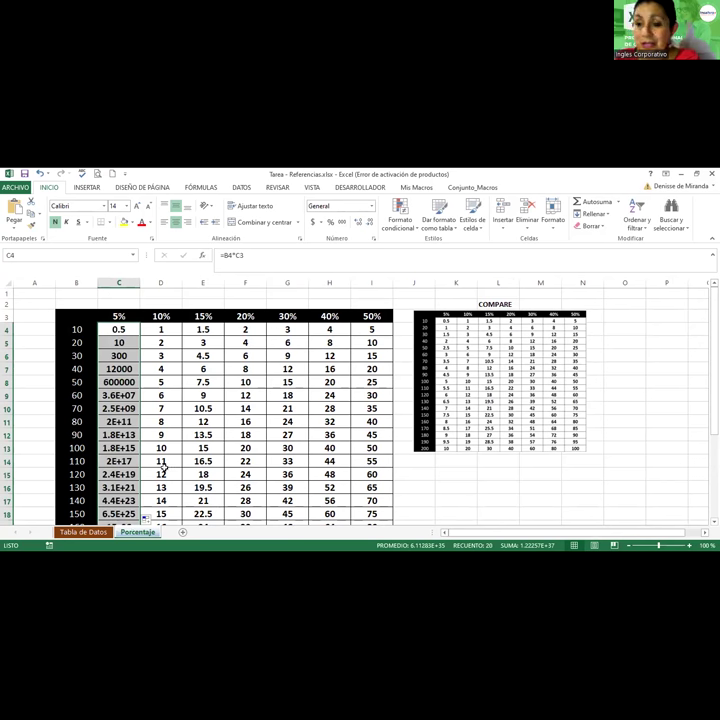
double_click(119, 368)
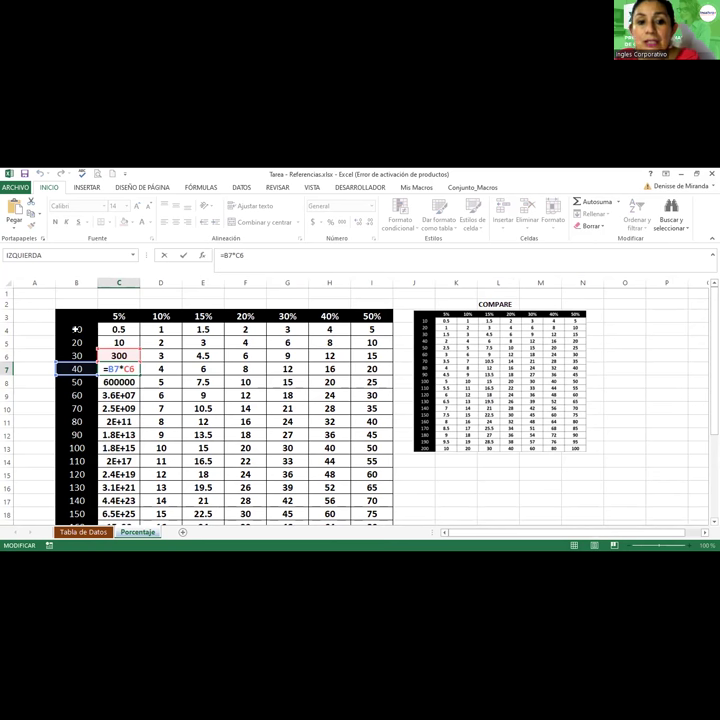
click(165, 329)
click(205, 329)
click(250, 329)
click(287, 329)
click(325, 329)
click(378, 329)
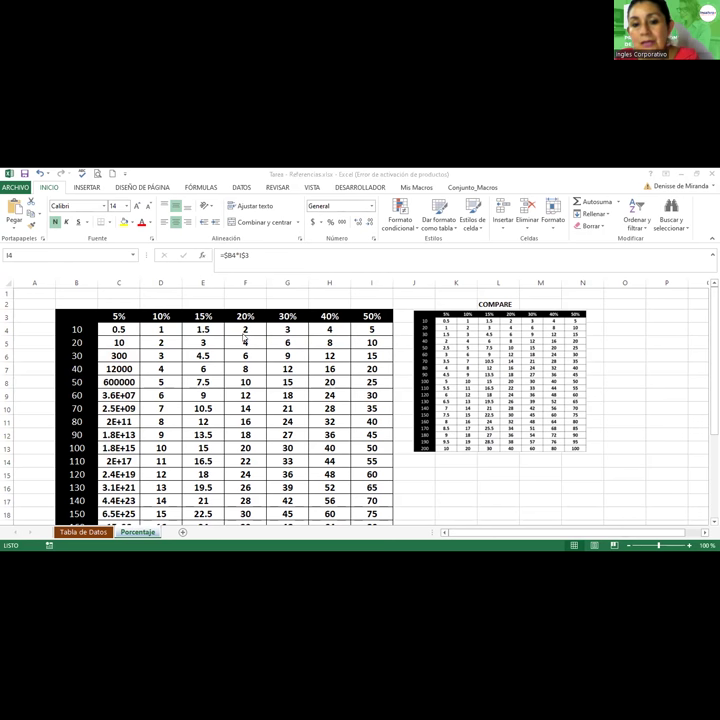
key(F2)
key(Home)
key(Right)
click(116, 330)
text(+)
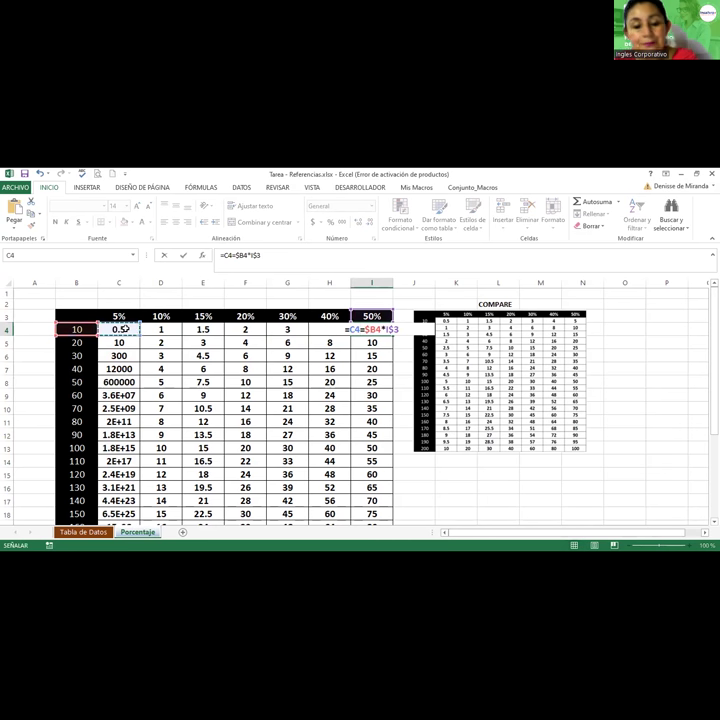
key(Escape)
Step: Fill column C again from the relative formula in C4 and recheck its references
click(125, 328)
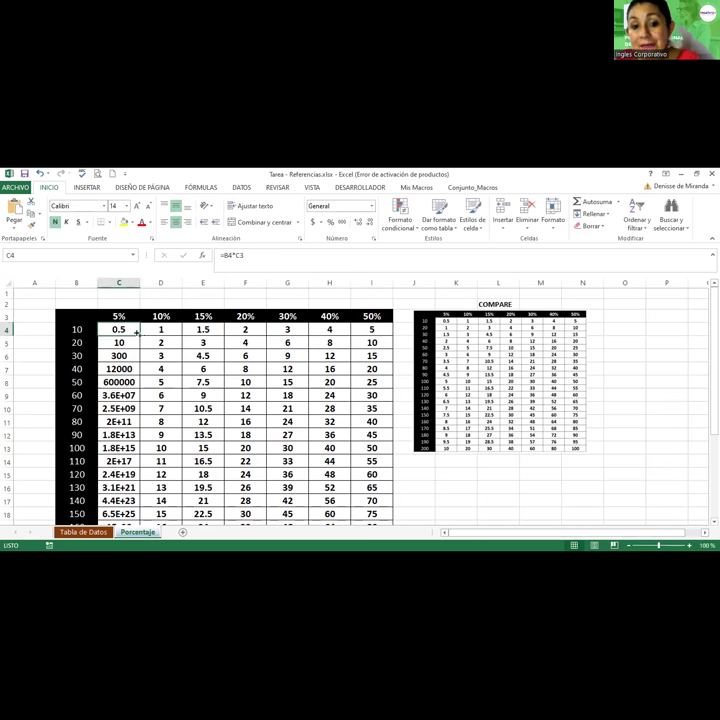
double_click(141, 336)
double_click(146, 329)
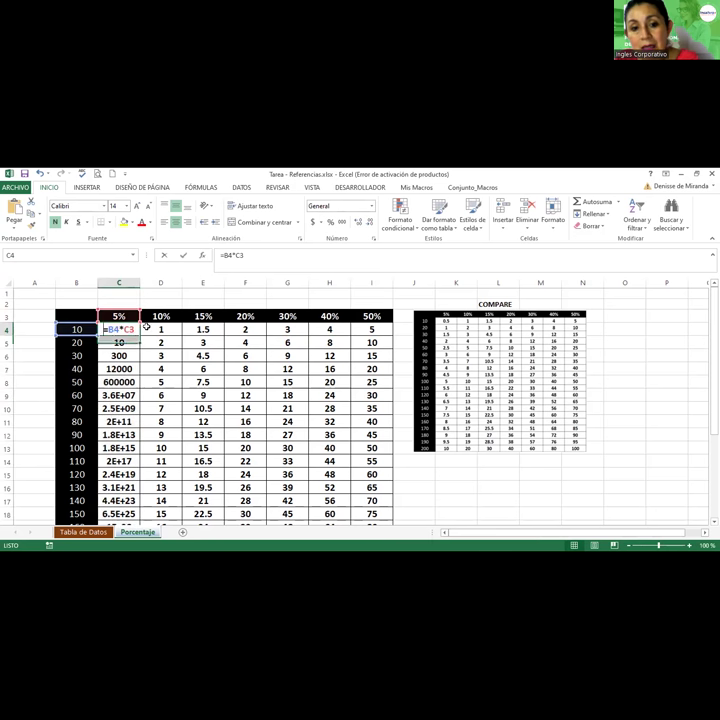
key(Escape)
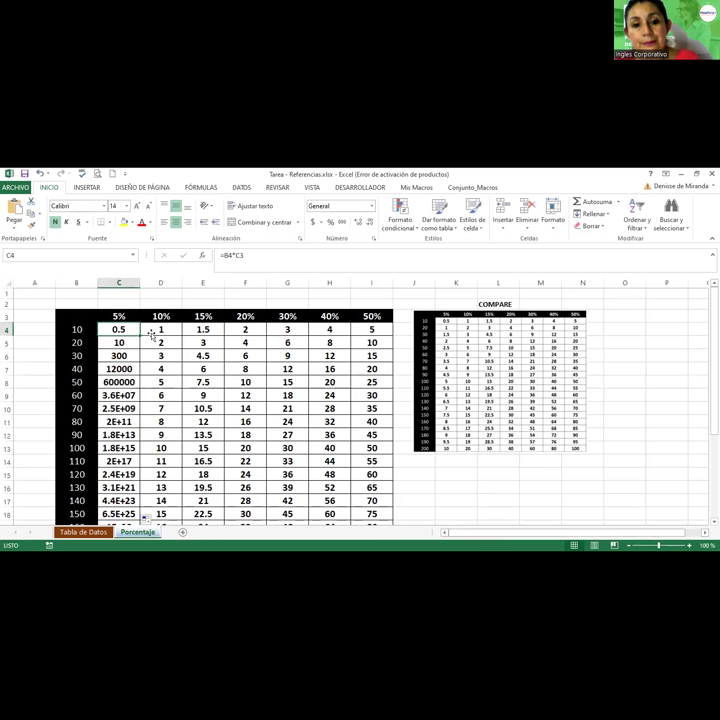
key(ctrl+Down)
key(Right)
scroll(177, 349, up, 5)
double_click(135, 309)
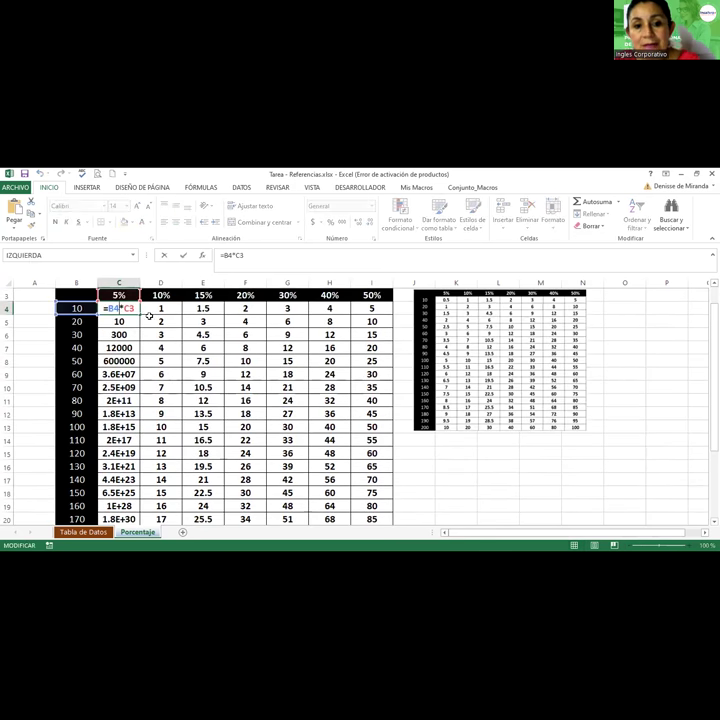
key(Escape)
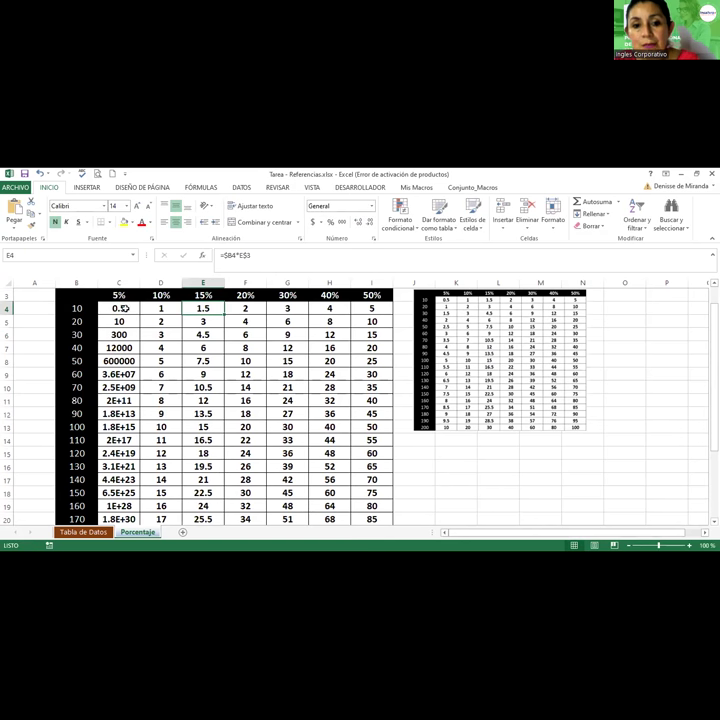
double_click(135, 310)
key(Escape)
key(ctrl+shift+Down)
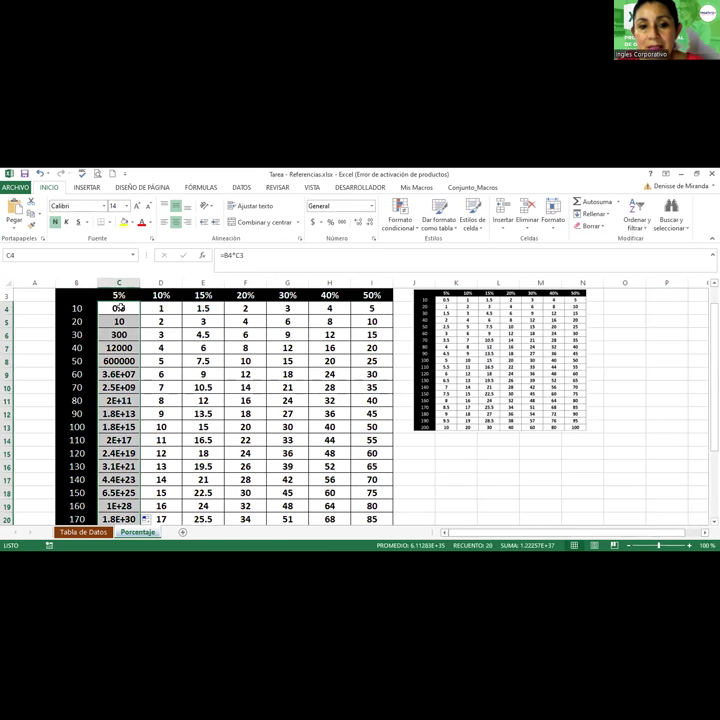
Step: Copy the relative C4 formula into D4:I4 and down to row 10, and review the results across the table
click(129, 313)
key(ctrl+c)
key(Right)
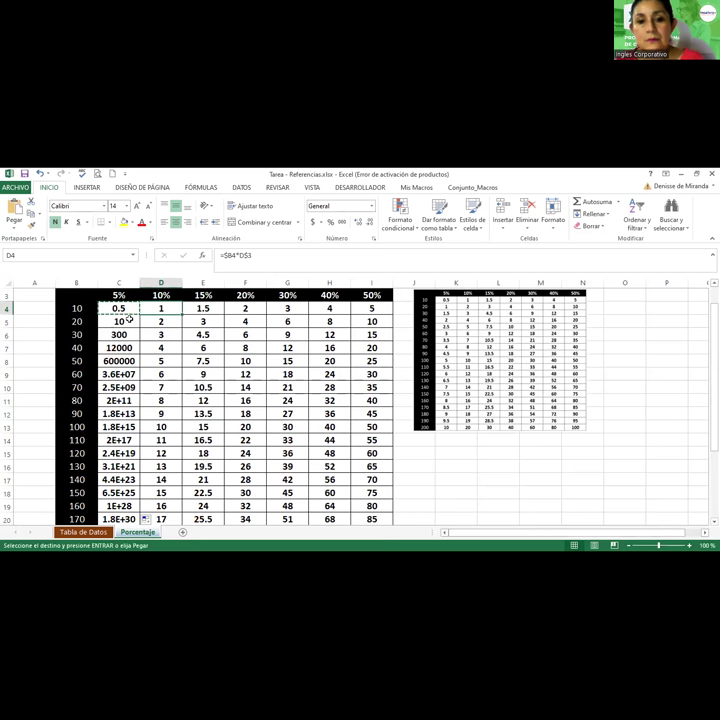
key(shift+Right)
key(shift+Right)
key(shift+Right)
key(shift+Right)
key(shift+Right)
key(ctrl+v)
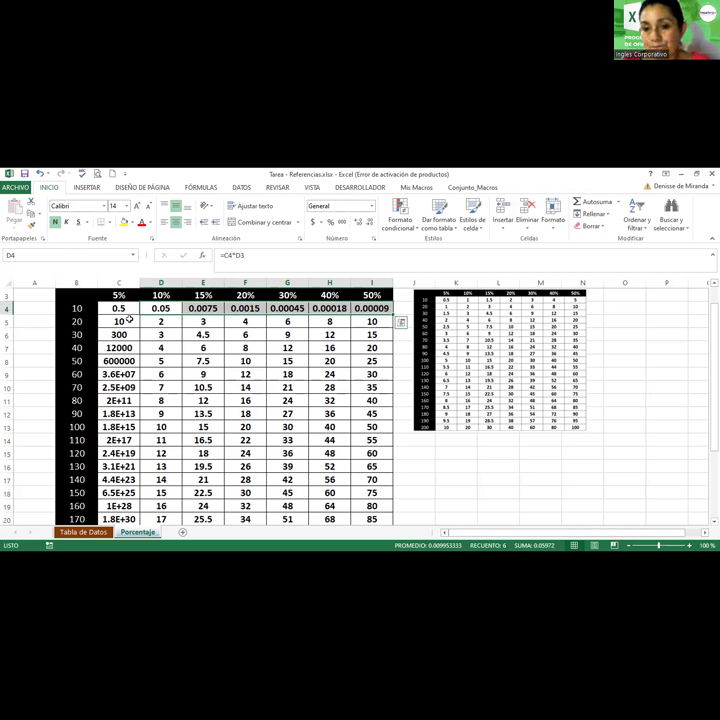
drag(392, 315, 389, 395)
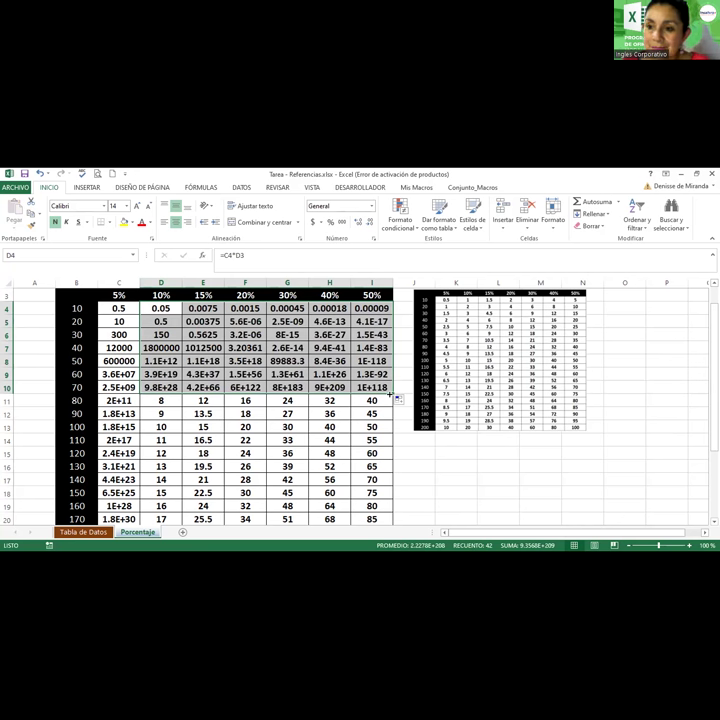
click(119, 310)
key(ctrl+Down)
scroll(155, 377, up, 4)
scroll(155, 377, up, 1)
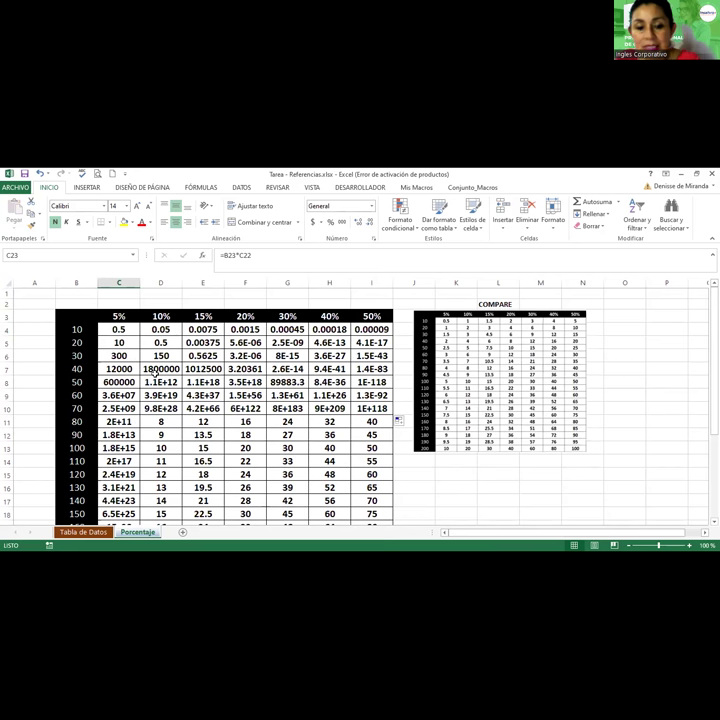
click(203, 316)
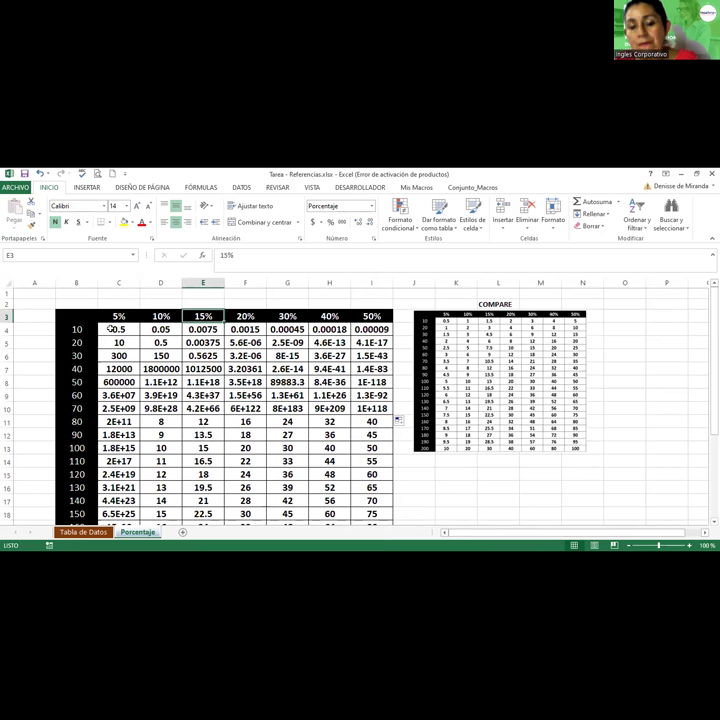
Step: Reread the INDICACIONES and restore the mixed references in C4, entering =$B4*C$3
click(117, 330)
double_click(119, 332)
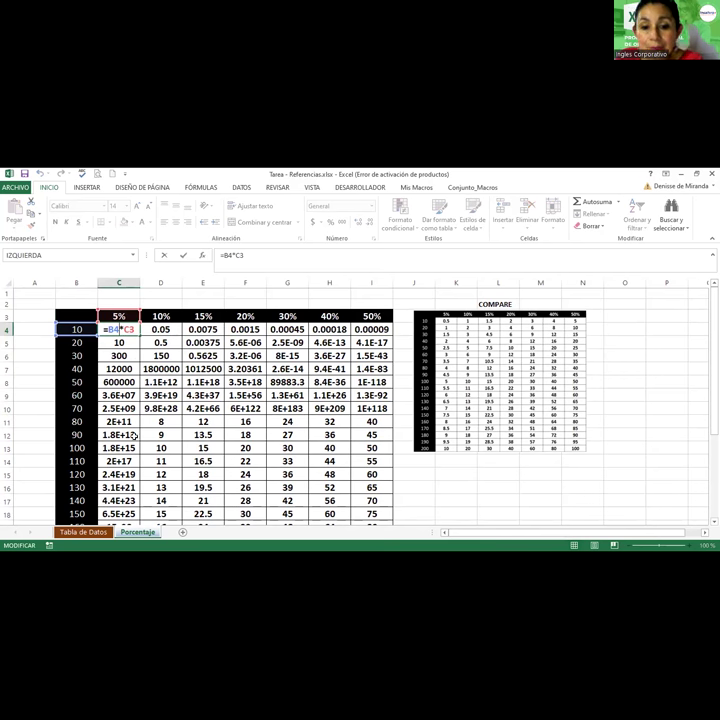
scroll(130, 434, down, 5)
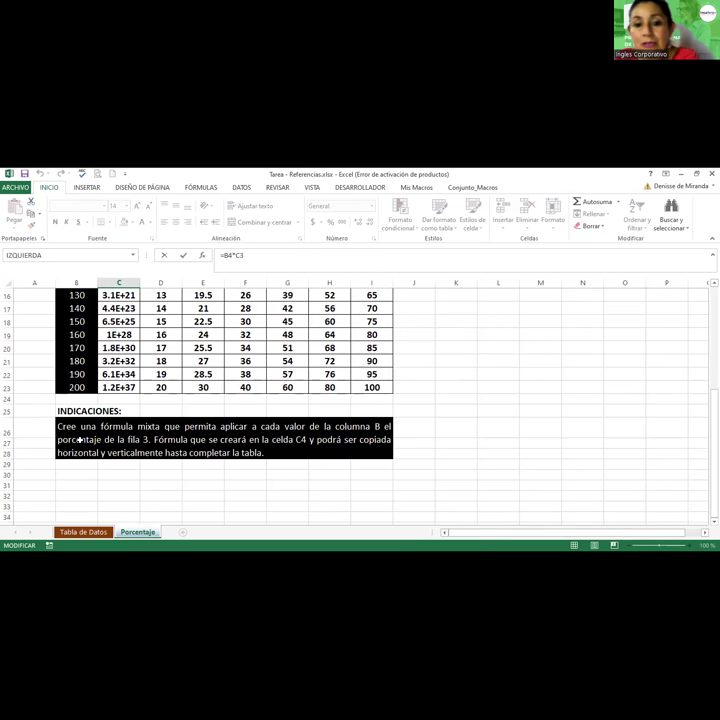
scroll(93, 417, up, 5)
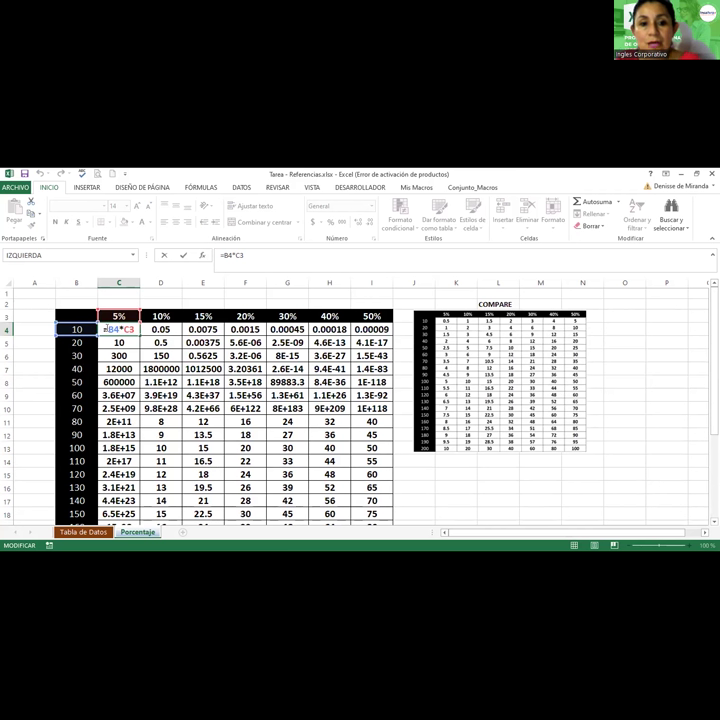
key(F4)
key(F4)
key(F4)
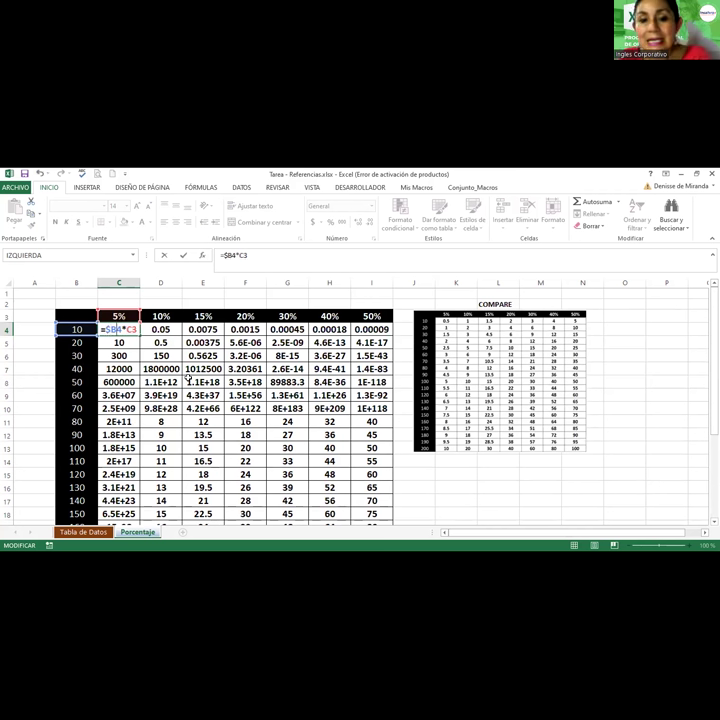
text($)
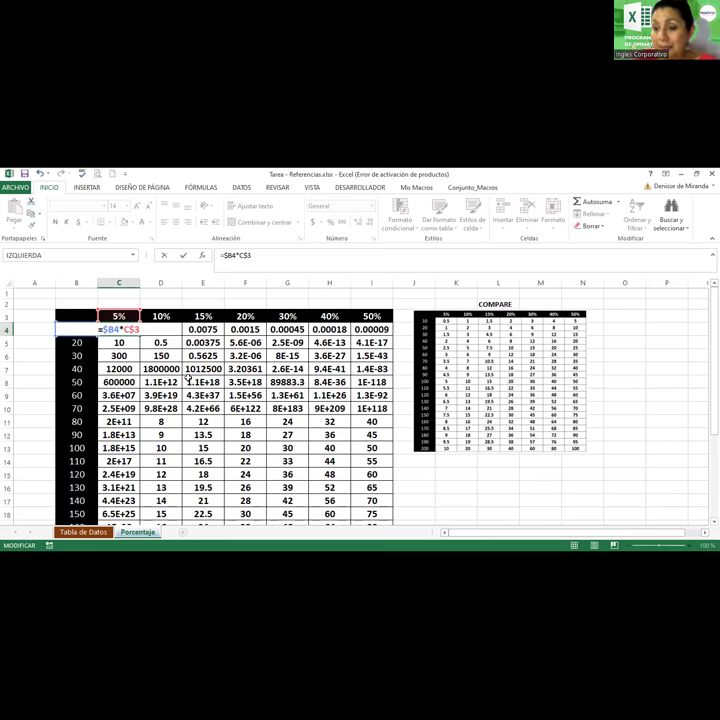
key(Return)
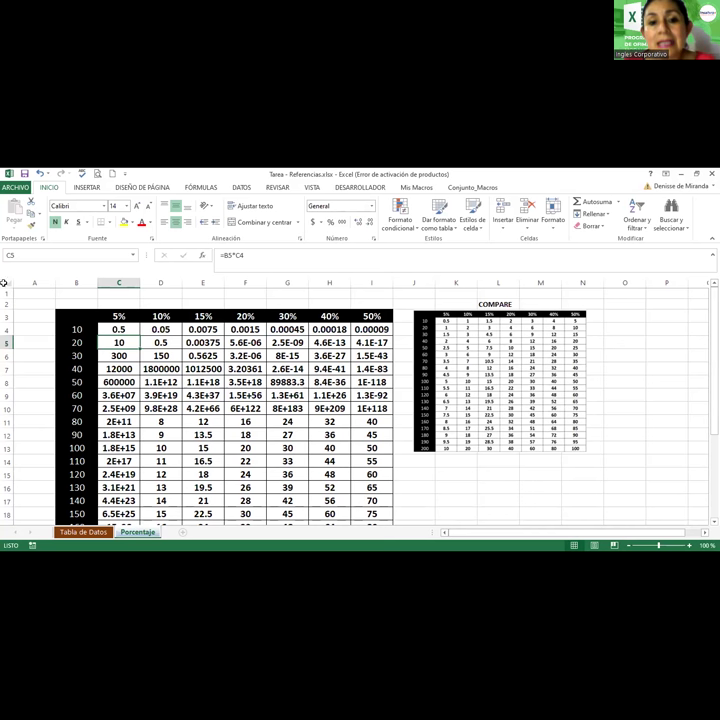
Step: Examine the percentage headings in row 3 and the base values in column B that the C4 formula refers to
double_click(119, 329)
double_click(118, 316)
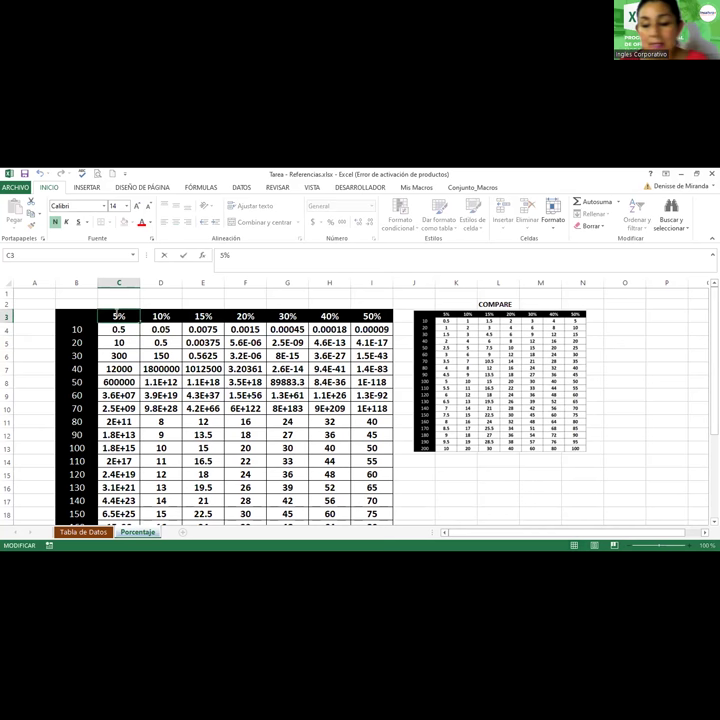
click(161, 316)
double_click(161, 316)
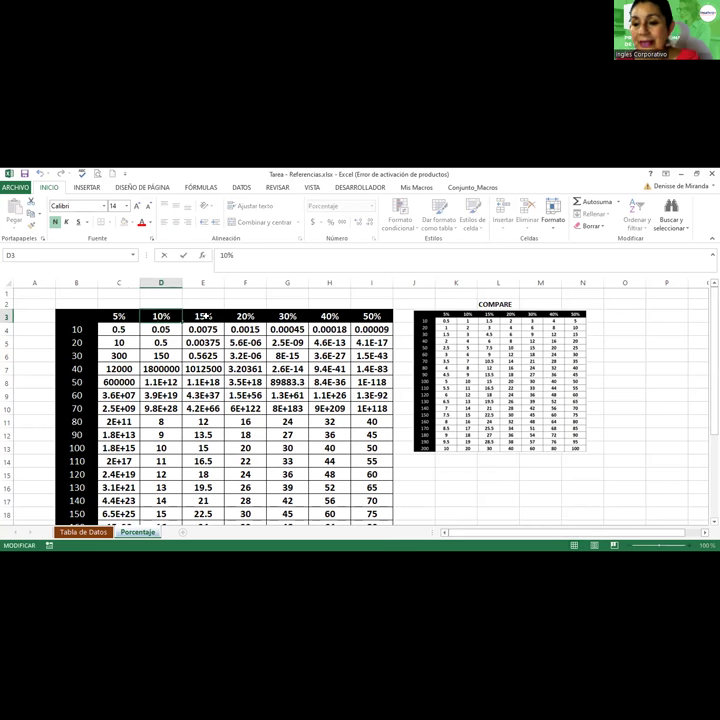
click(203, 316)
click(245, 316)
click(286, 316)
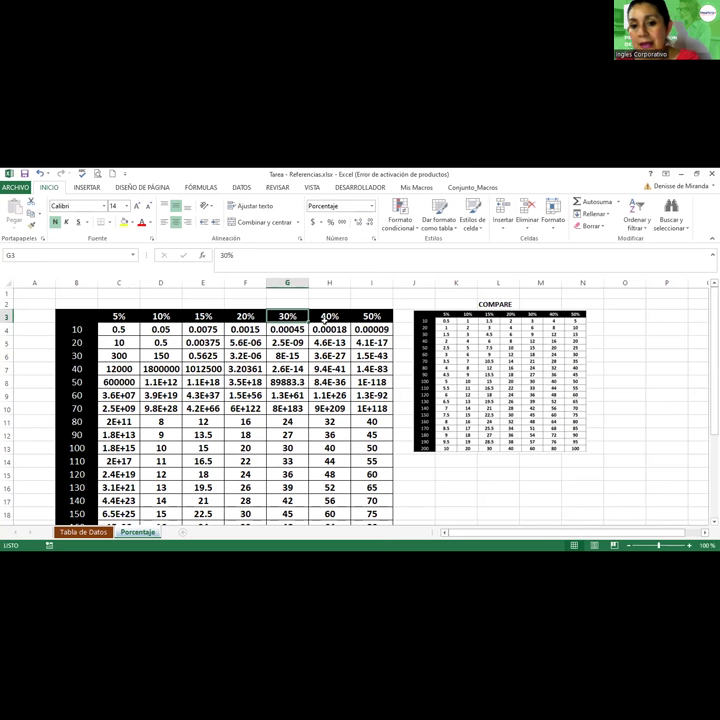
scroll(335, 318, down, 5)
click(373, 318)
scroll(360, 357, up, 3)
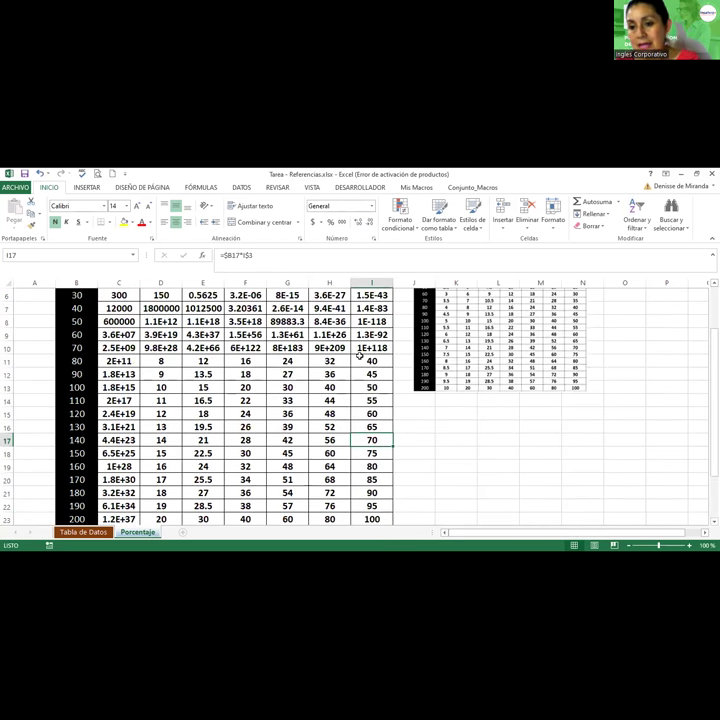
scroll(359, 356, up, 2)
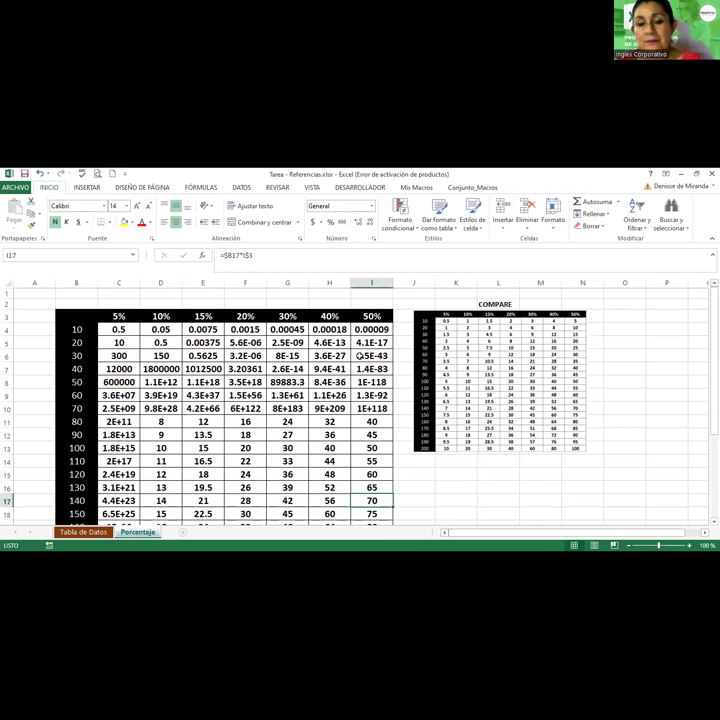
click(8, 316)
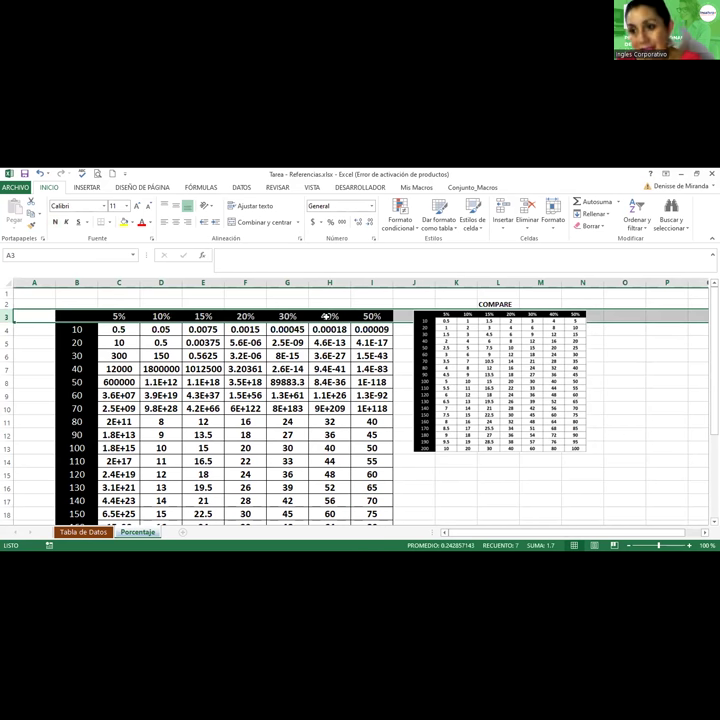
click(77, 329)
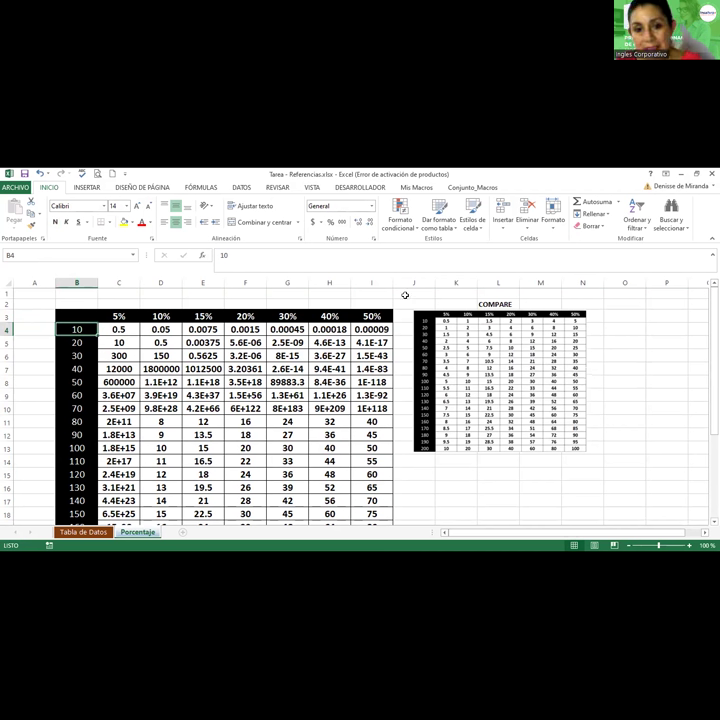
Step: Copy the mixed C4 formula across to column I and down to row 23, and select the COMPARE picture
click(110, 328)
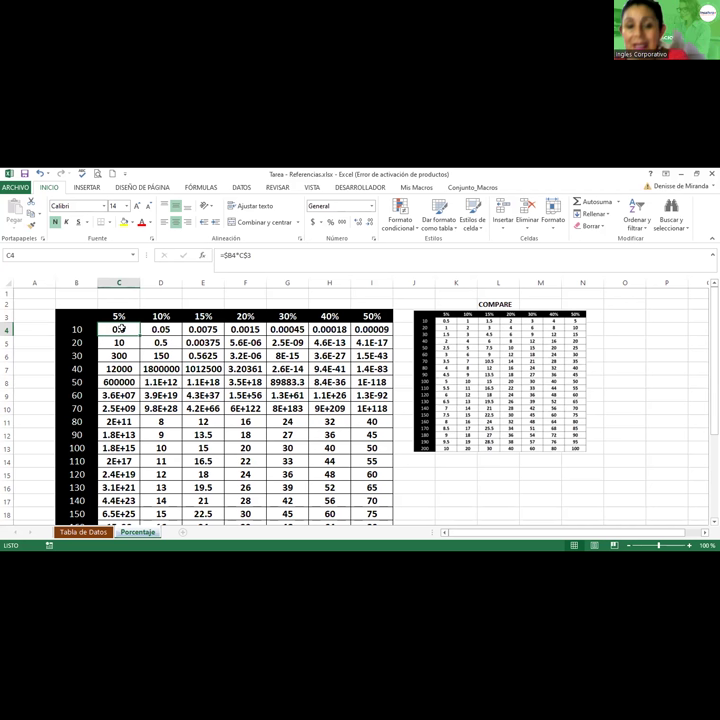
drag(139, 335, 396, 340)
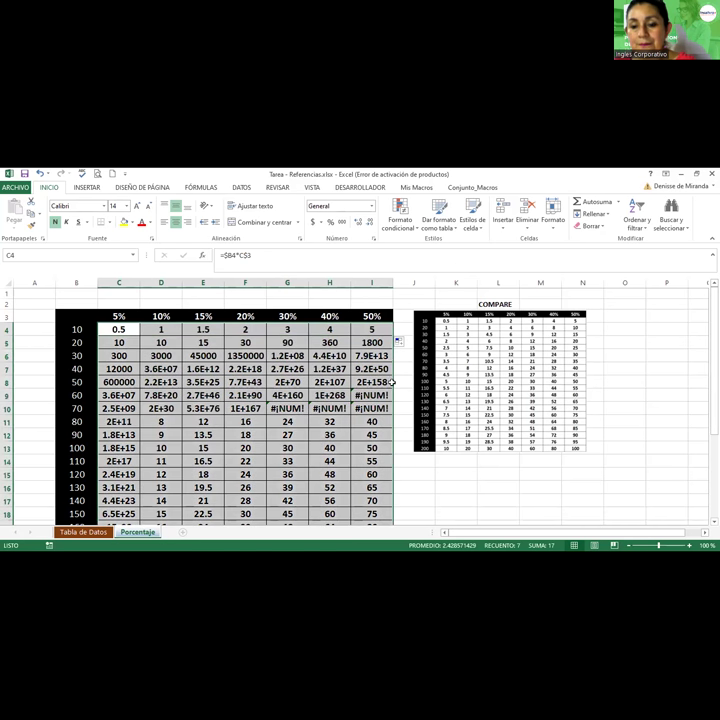
drag(372, 395, 372, 408)
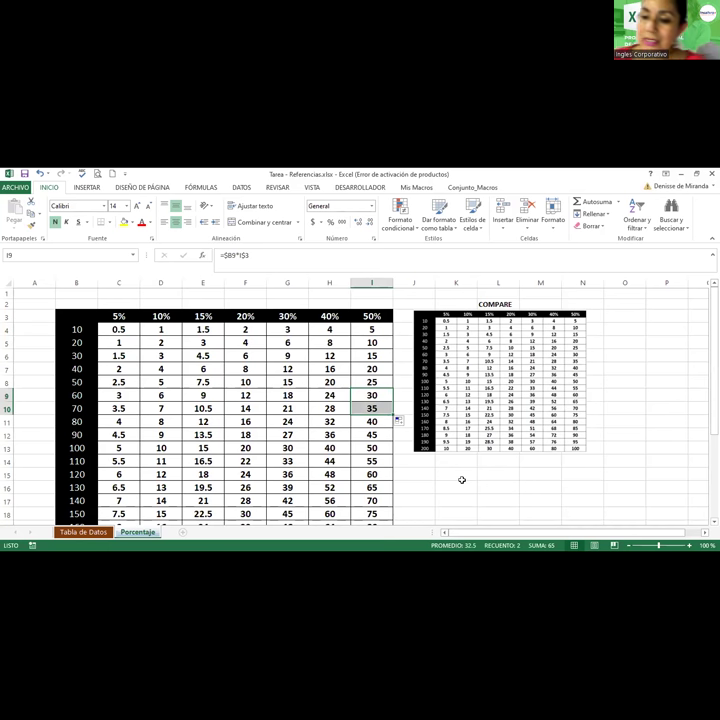
double_click(517, 385)
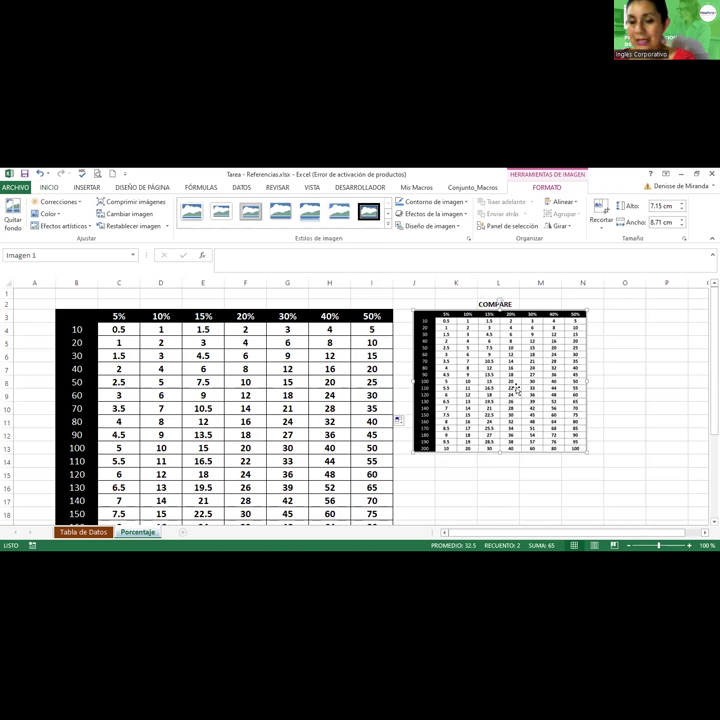